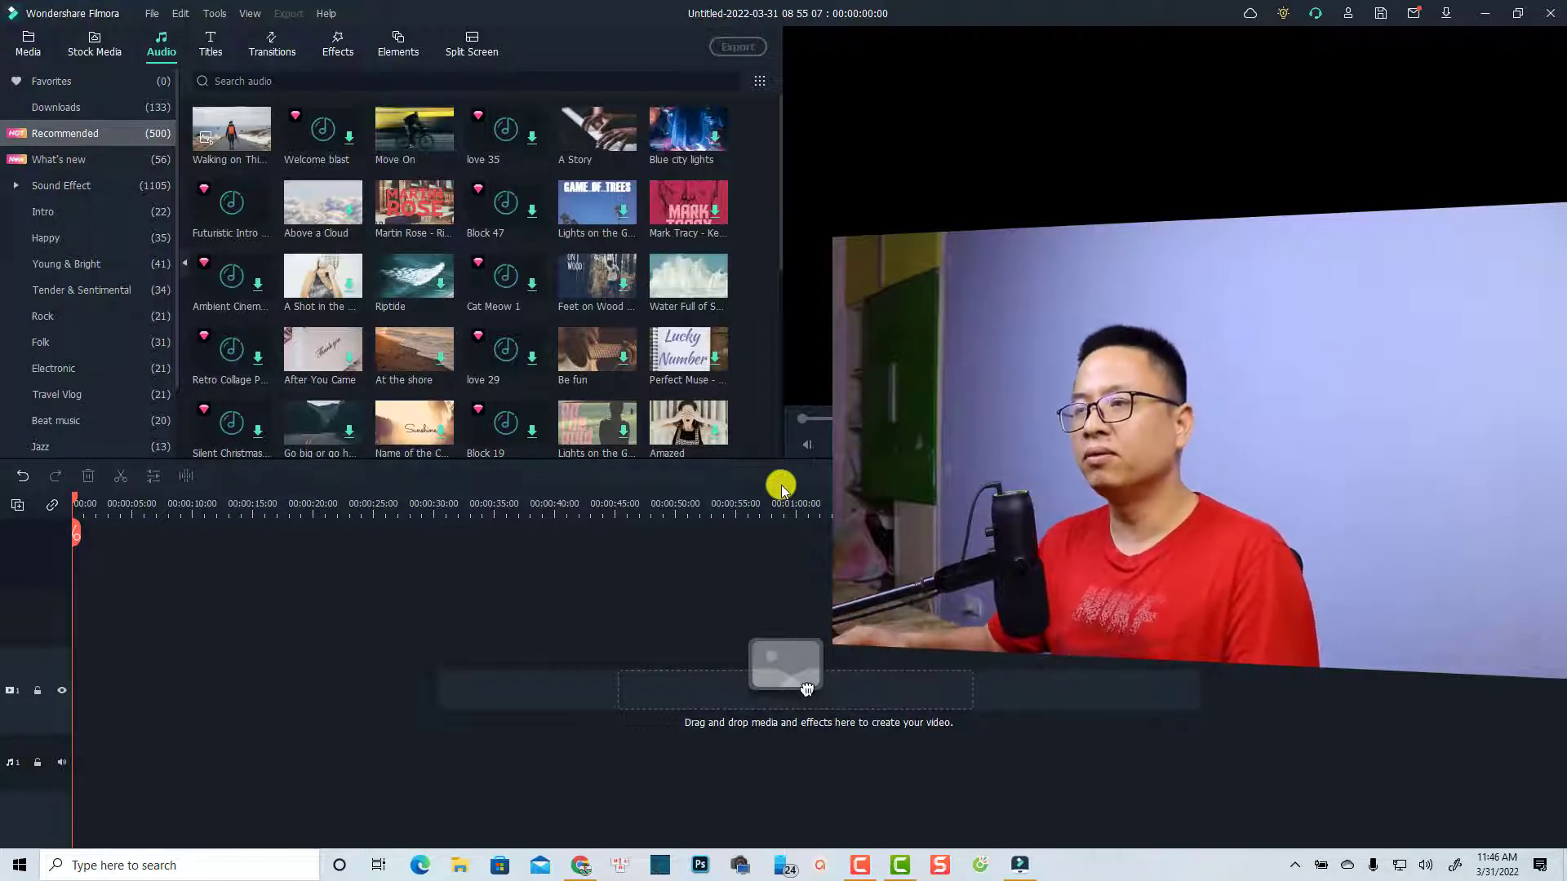
- Switch to YouTube Studio in Chrome and filter the Audio library's free music to "Attribution not required" tracks
{"action": "left_click", "coordinate": [580, 865]}
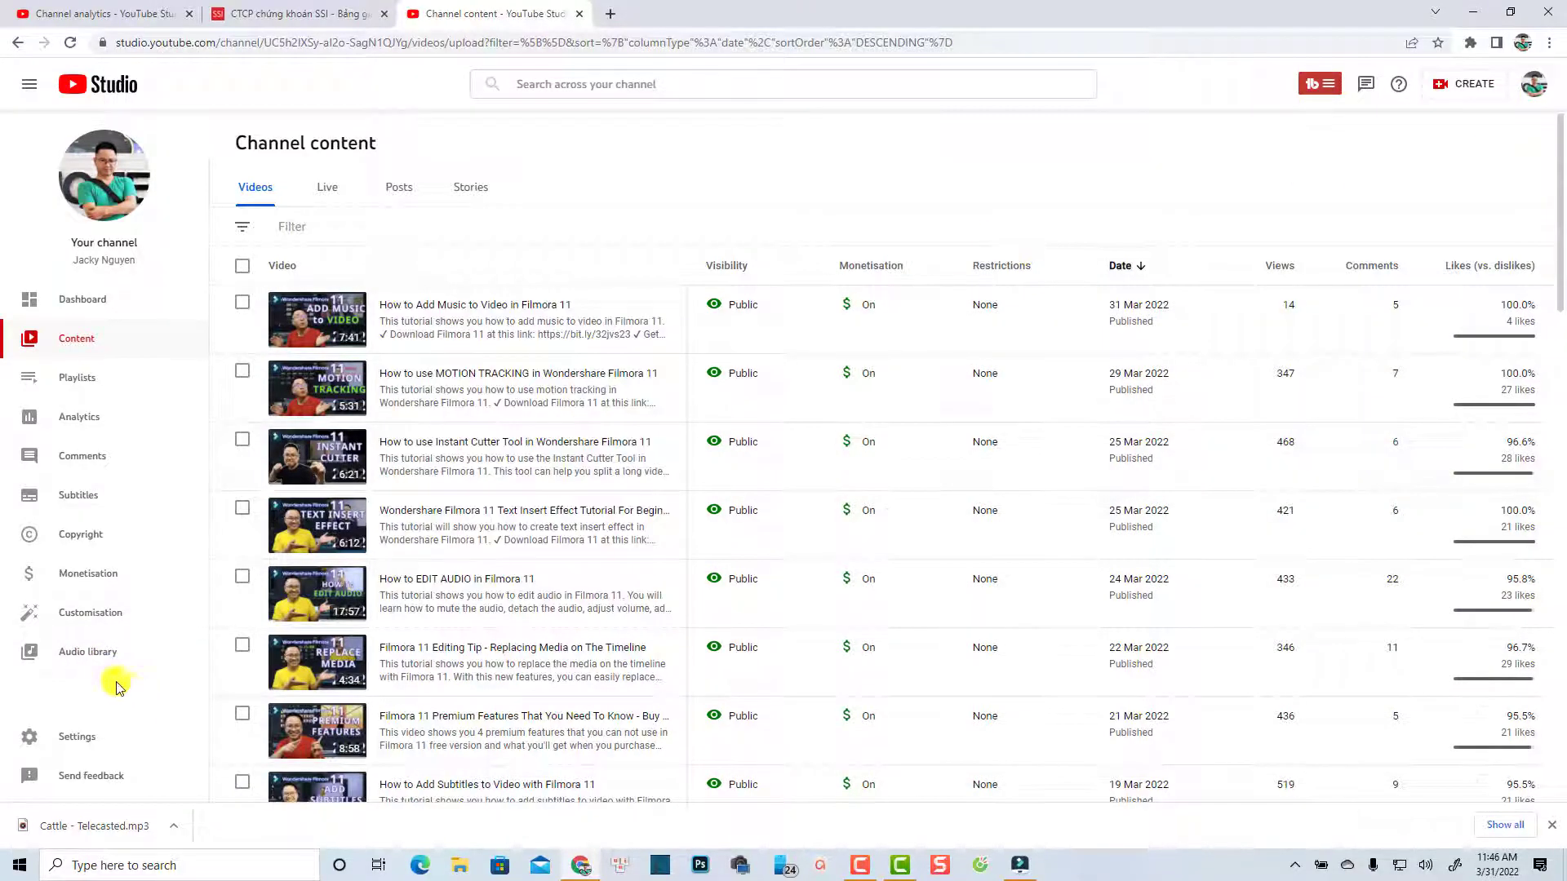
{"action": "left_click", "coordinate": [112, 647]}
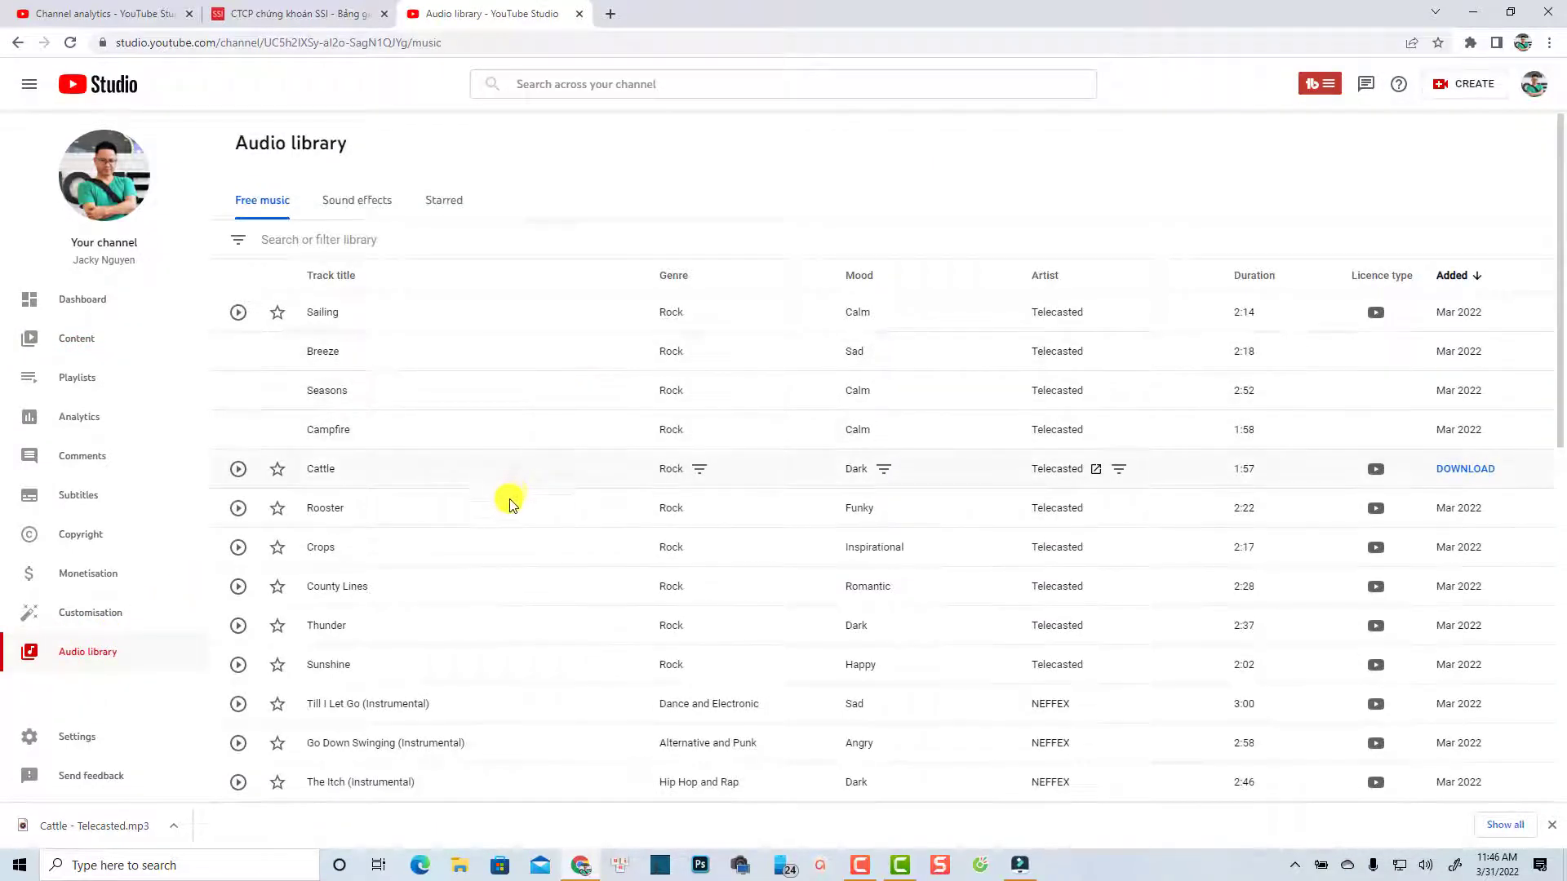
{"action": "scroll", "coordinate": [506, 500], "scroll_direction": "down", "scroll_amount": 2}
{"action": "scroll", "coordinate": [539, 465], "scroll_direction": "up", "scroll_amount": 2}
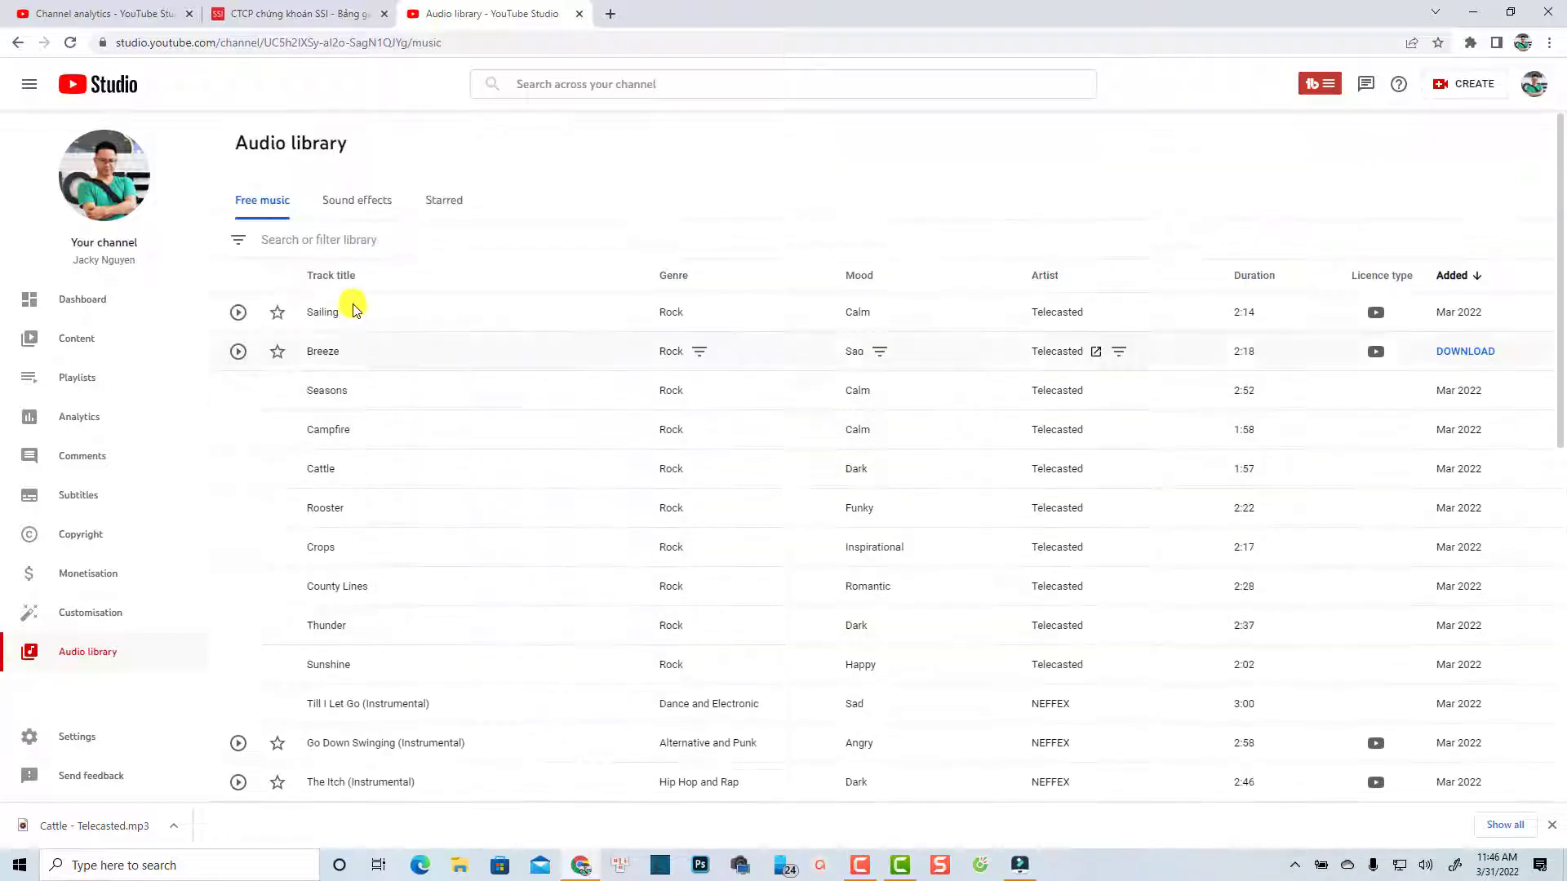
{"action": "left_click", "coordinate": [239, 241]}
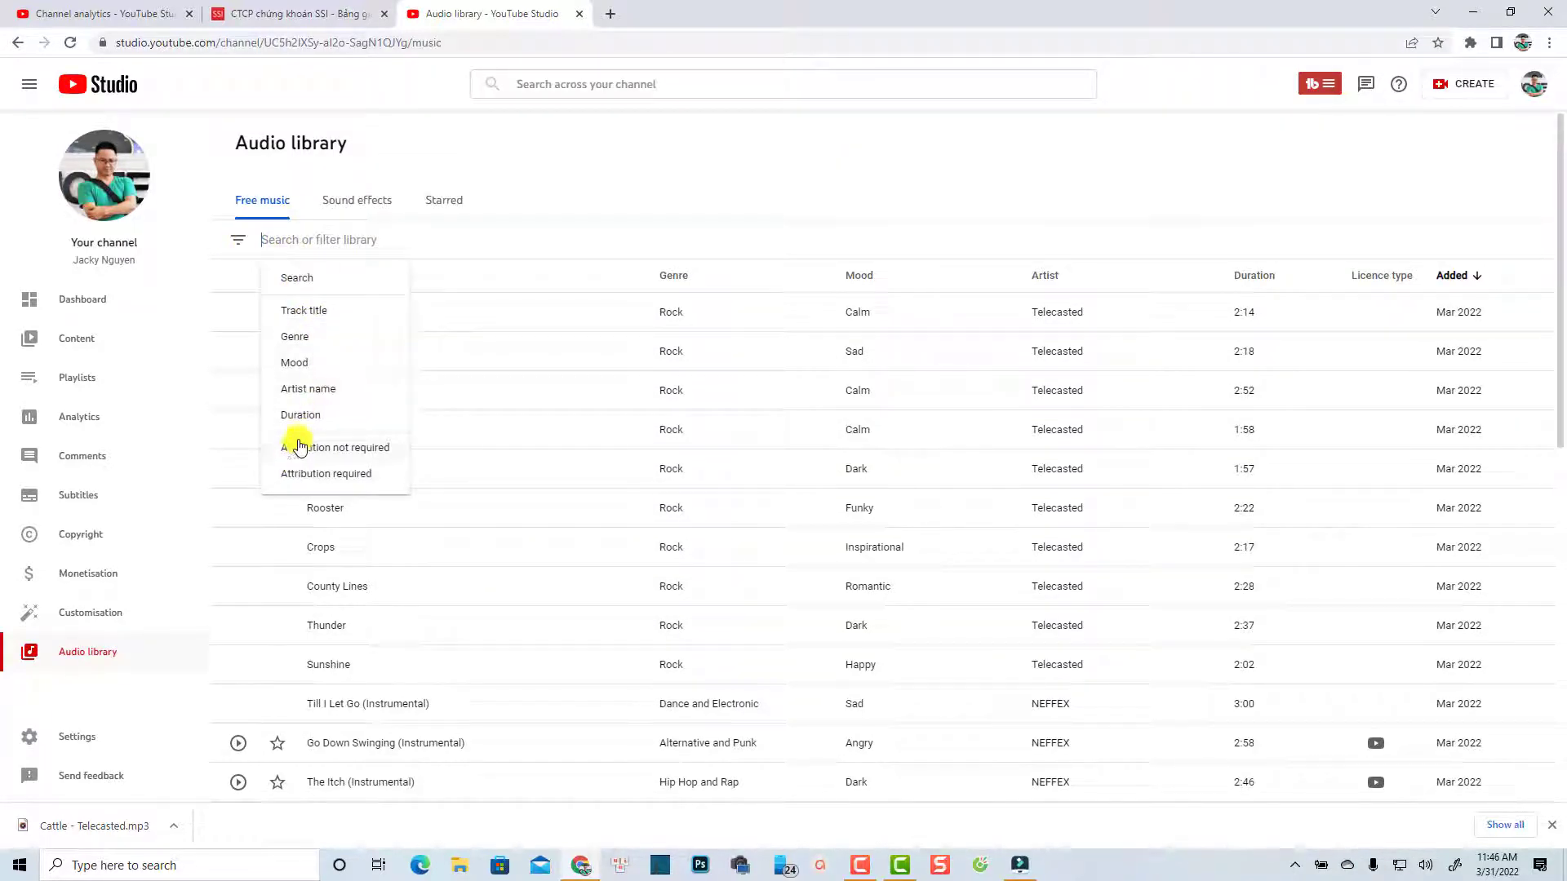
{"action": "left_click", "coordinate": [343, 447]}
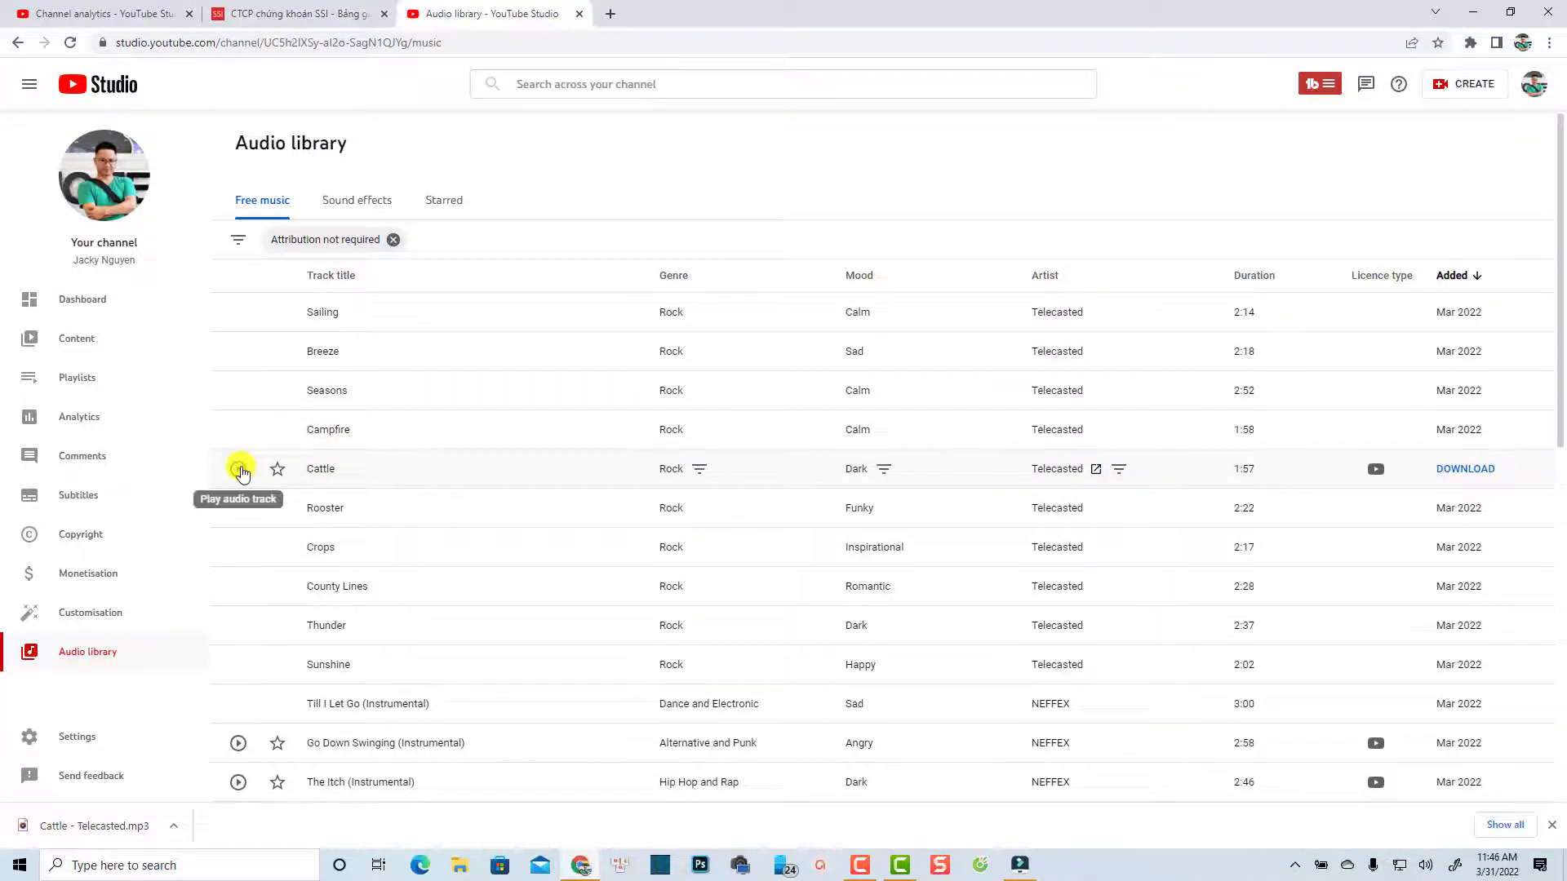
- Preview the track Cattle briefly, stop it, and download the track Campfire
{"action": "left_click", "coordinate": [239, 469]}
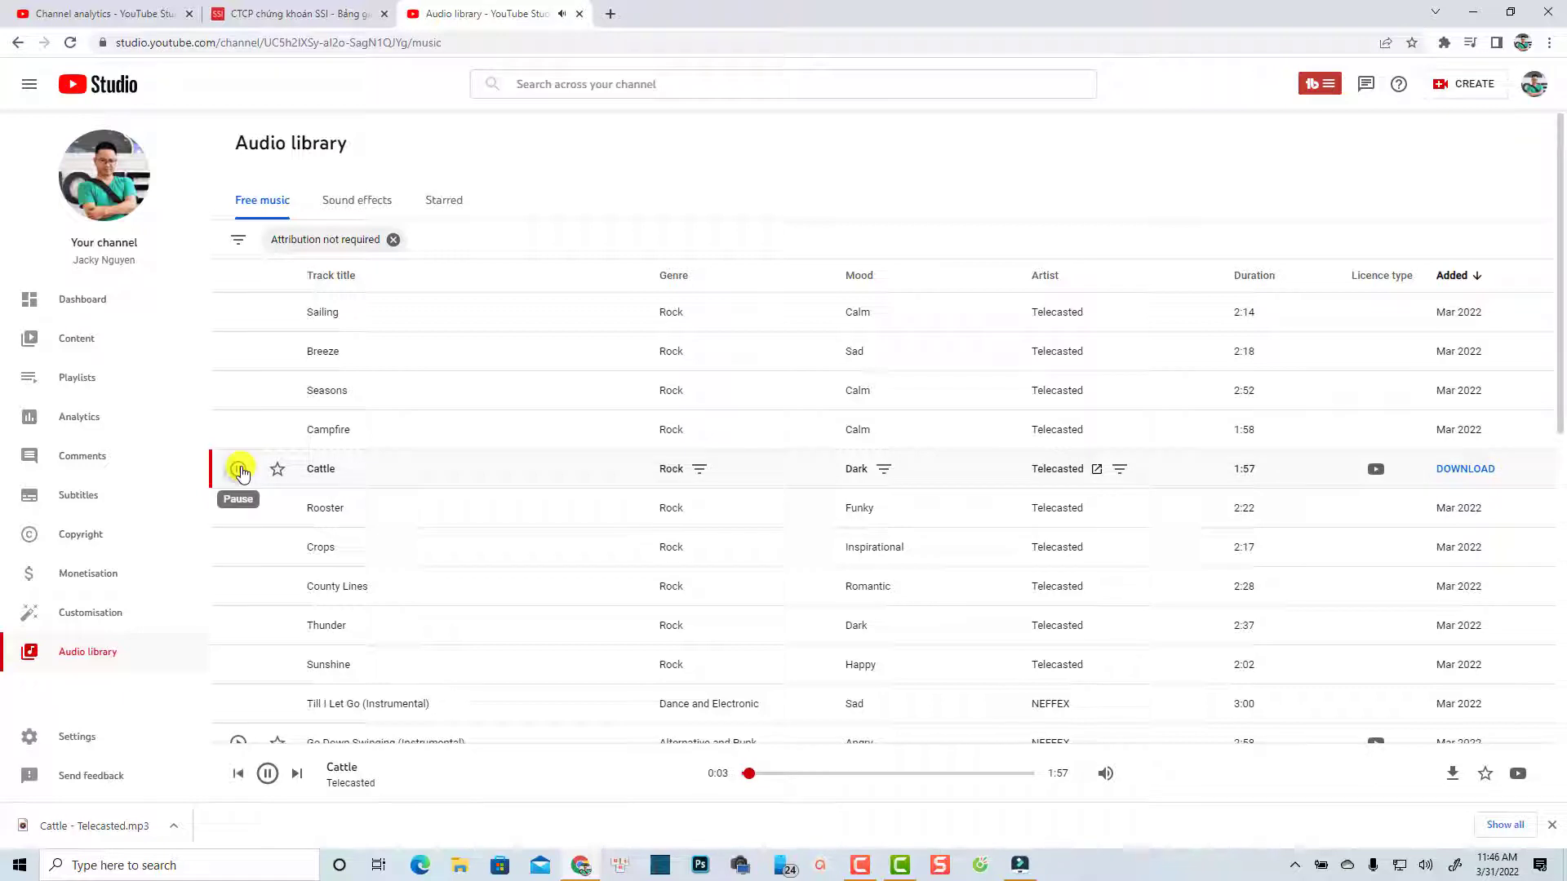
{"action": "left_click", "coordinate": [238, 469]}
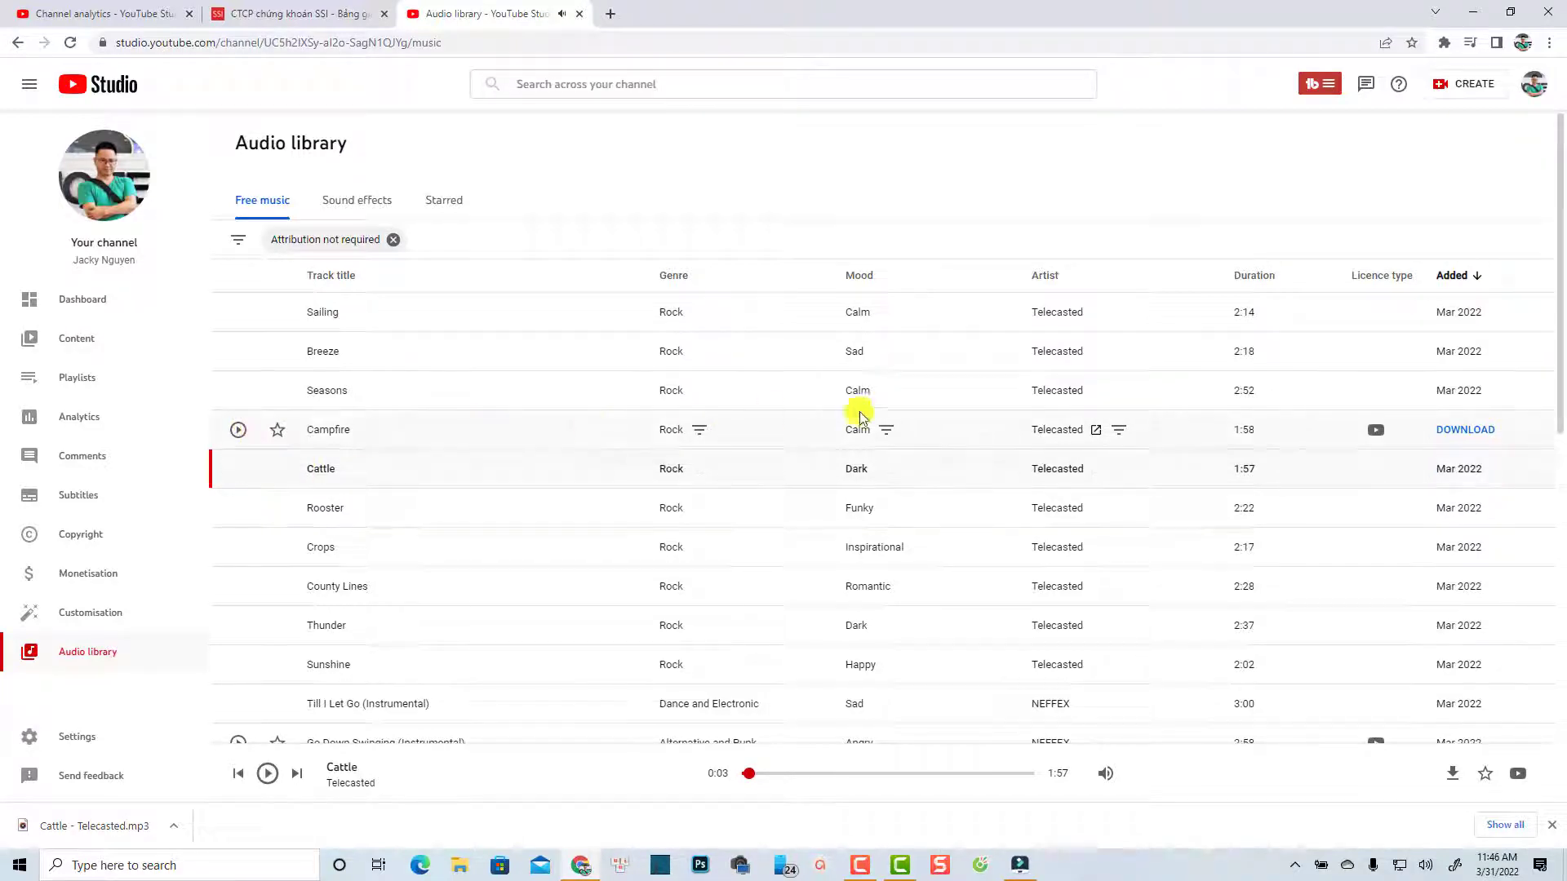
{"action": "left_click", "coordinate": [1466, 432]}
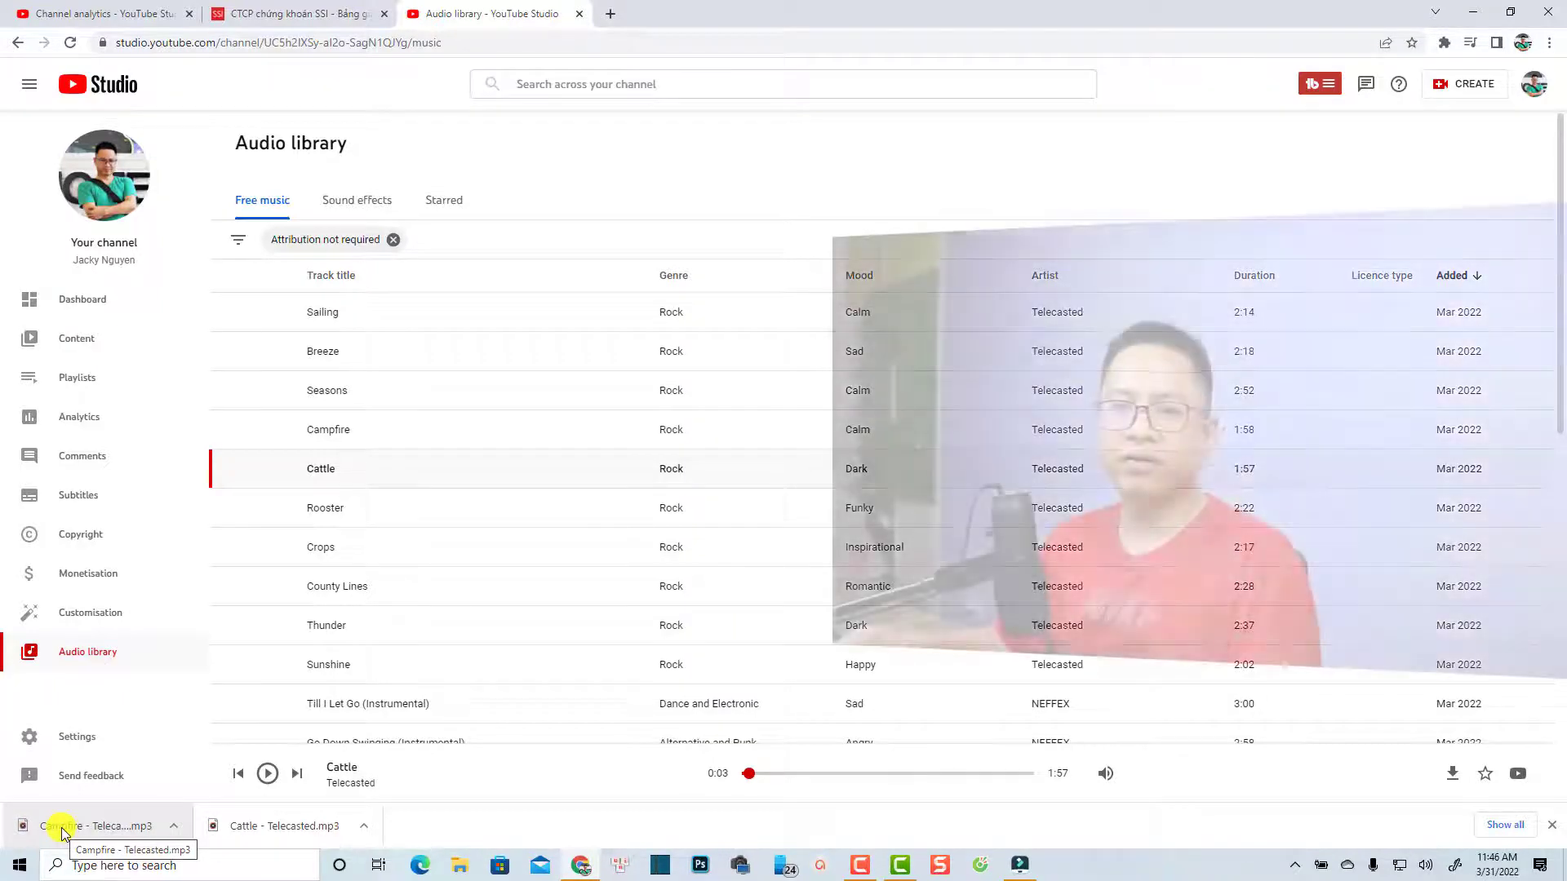
- Switch back to Filmora and import Campfire - Telecasted.mp3 and Cattle - Telecasted.mp3 from Downloads into the project media
{"action": "left_click", "coordinate": [1017, 866]}
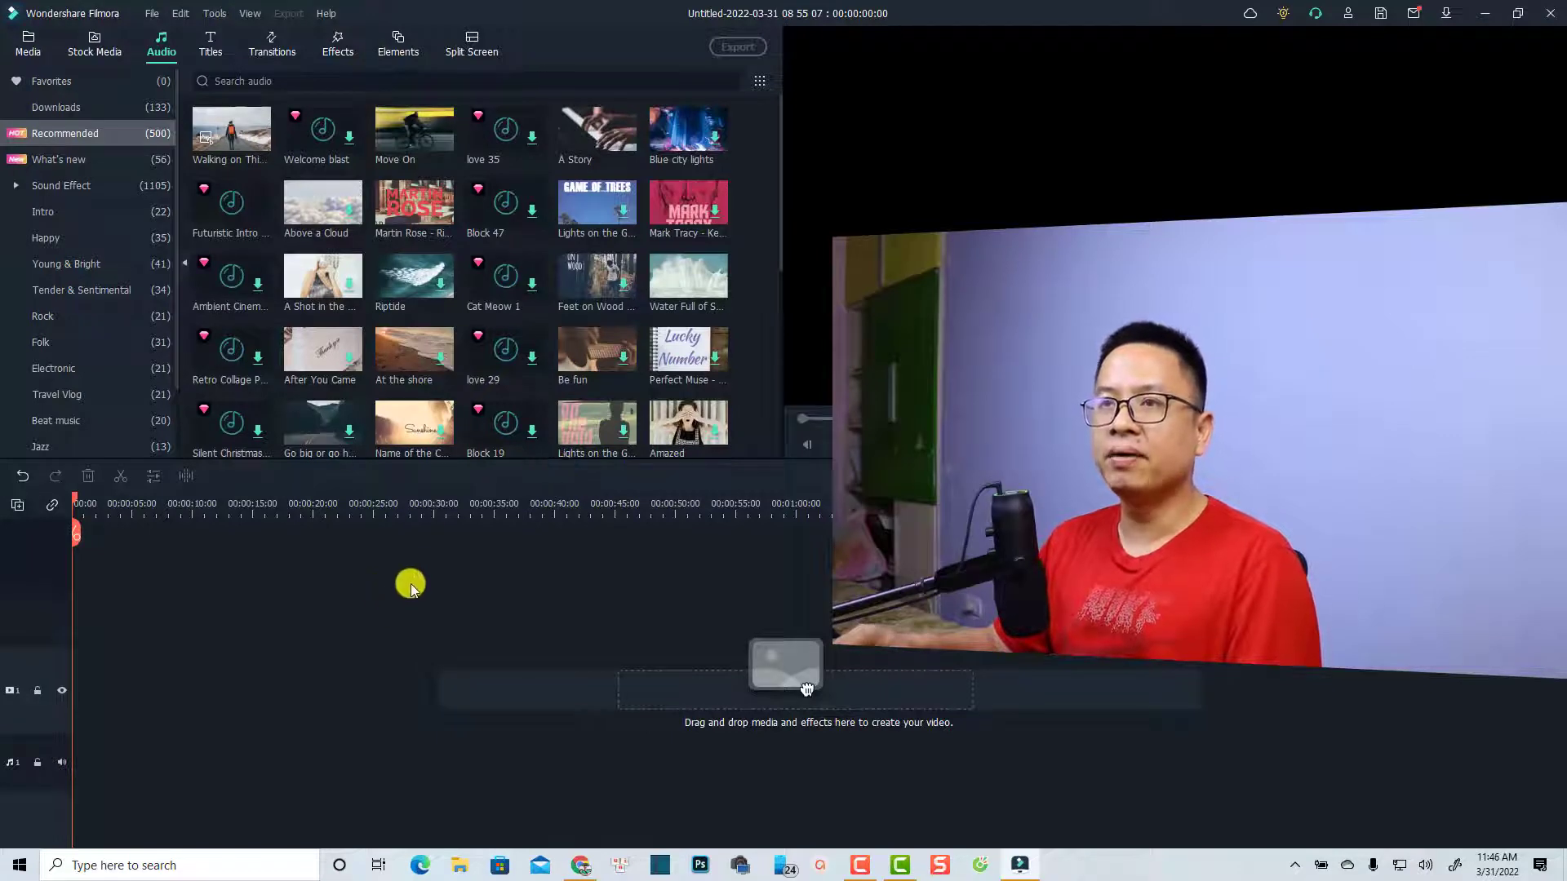
{"action": "left_click", "coordinate": [30, 45]}
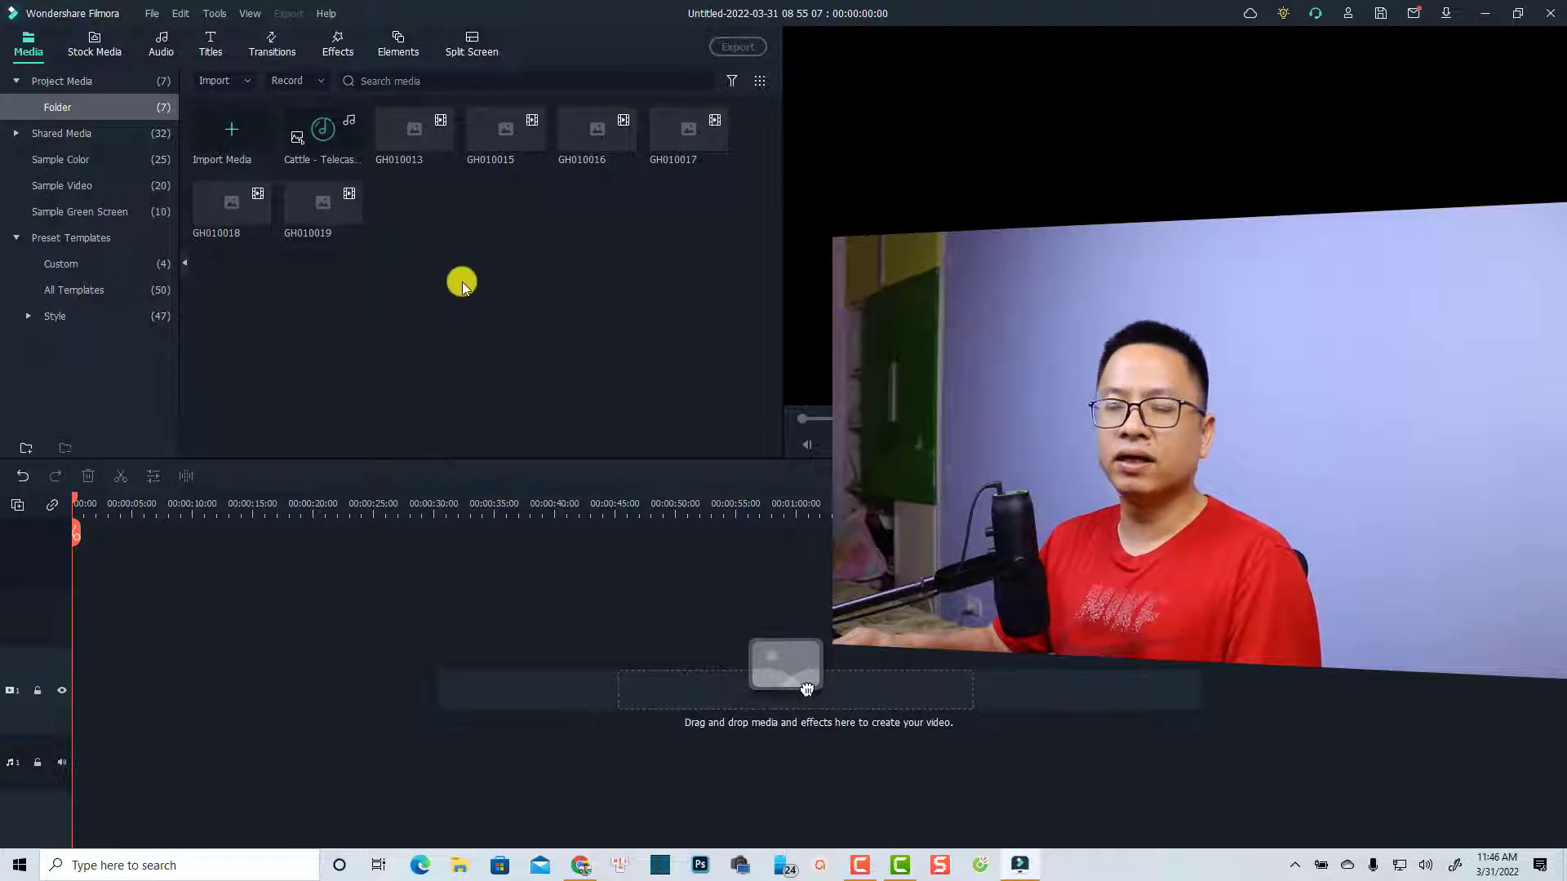
{"action": "left_click", "coordinate": [227, 130]}
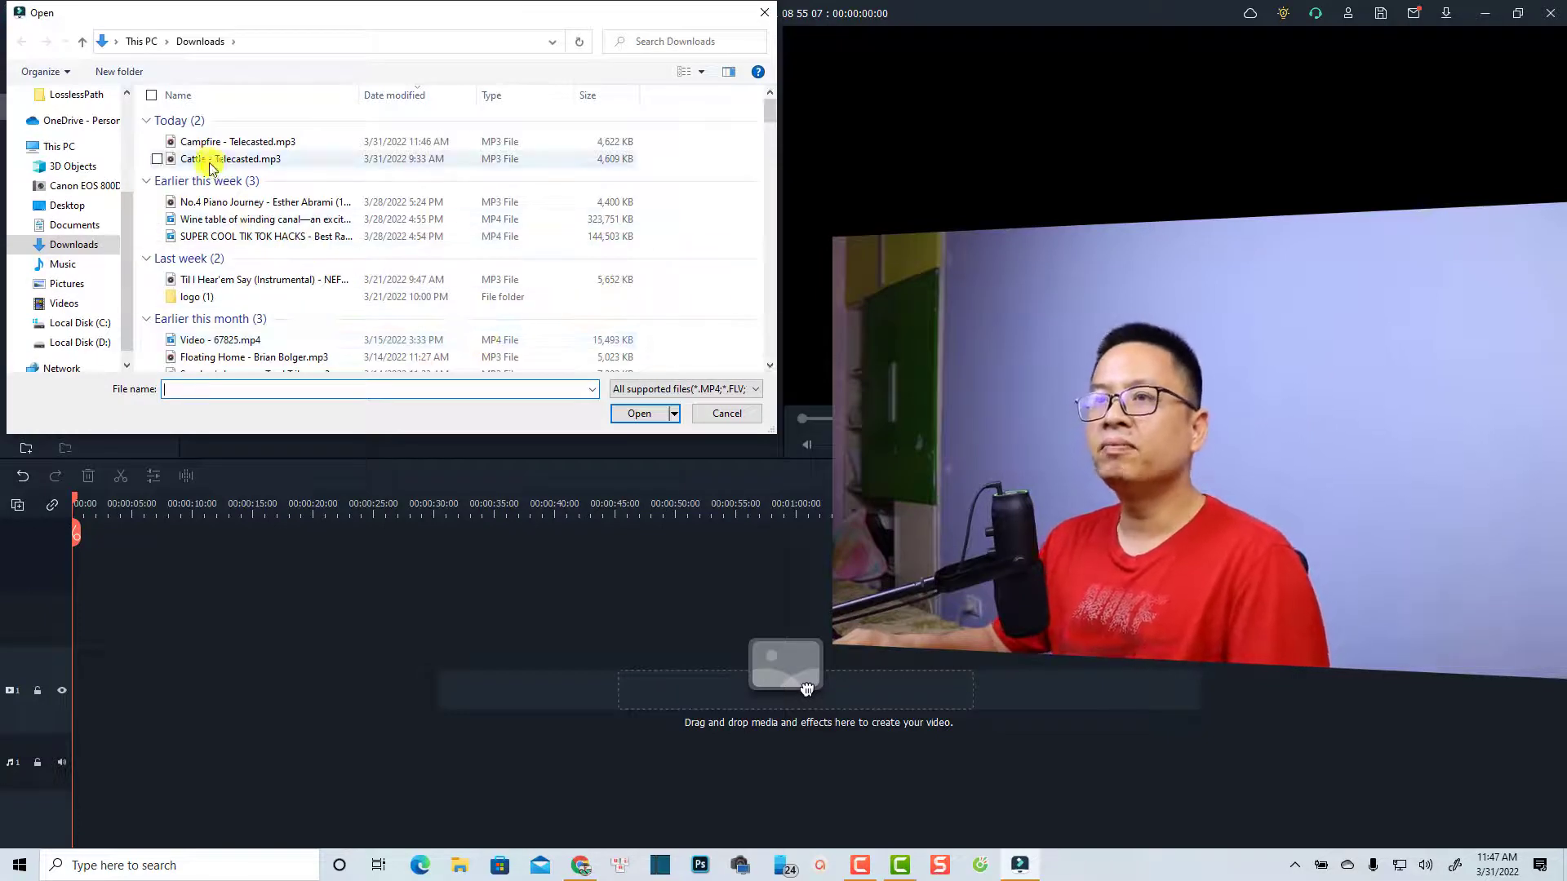
{"action": "left_click", "coordinate": [154, 158]}
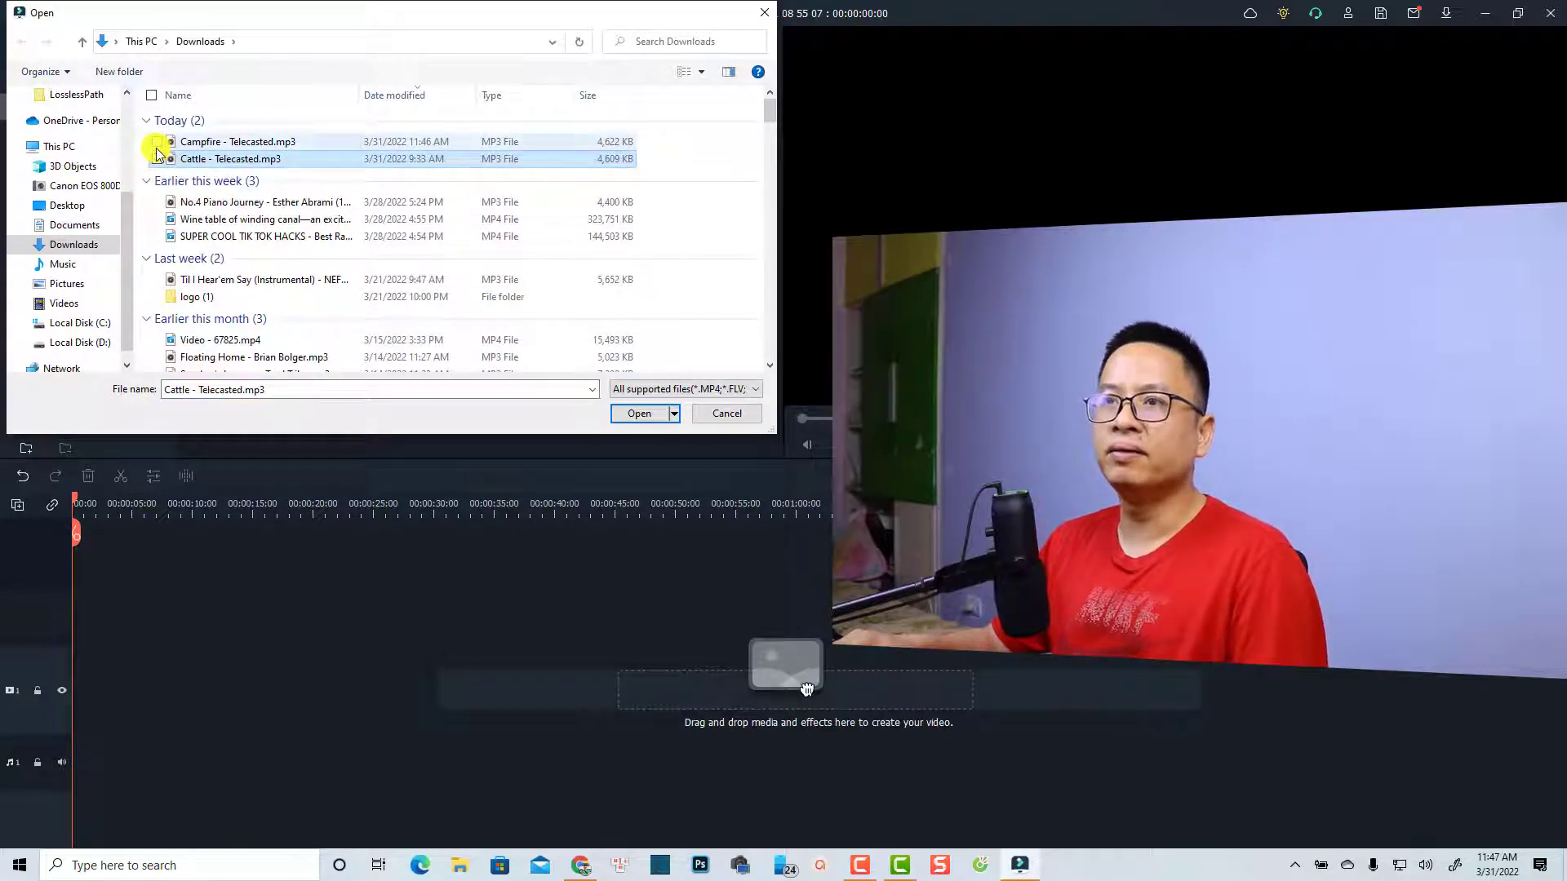
{"action": "left_click", "coordinate": [157, 144]}
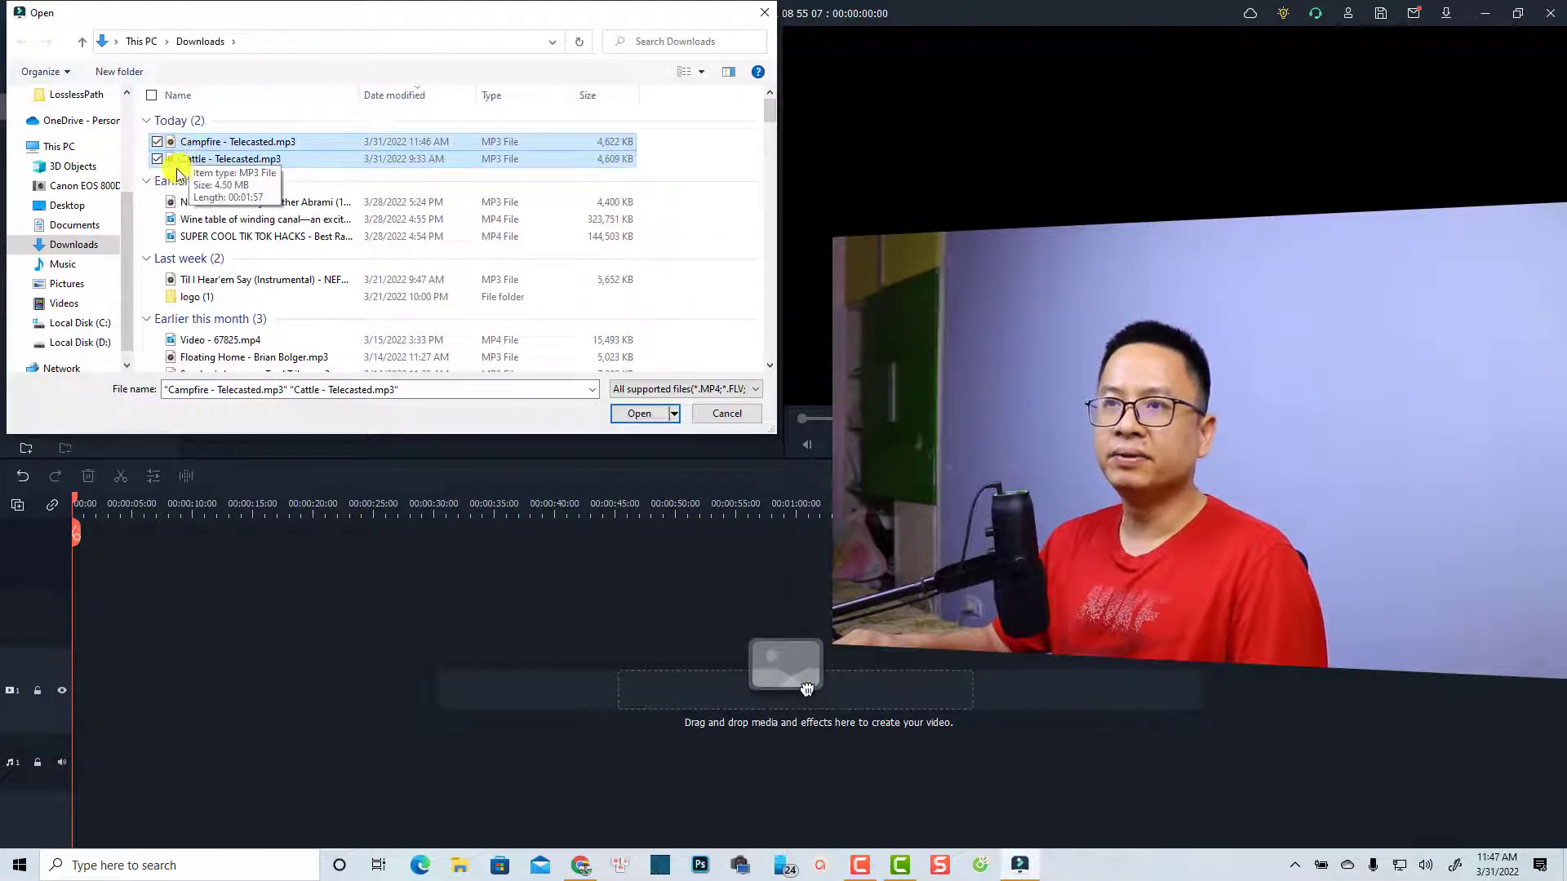
{"action": "left_click", "coordinate": [639, 414]}
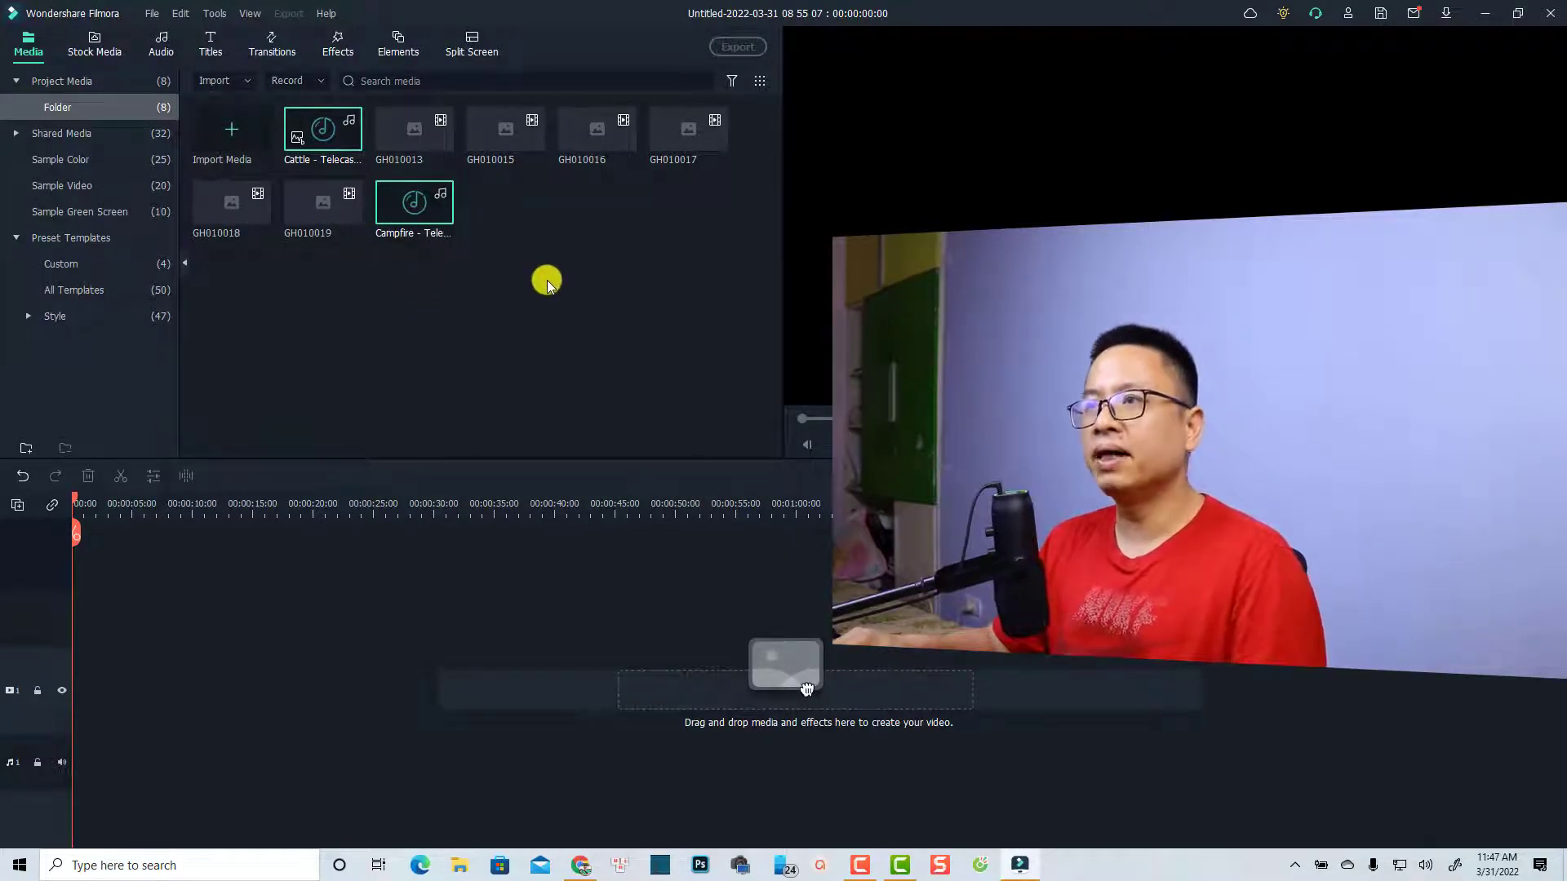
- Place clips GH010013 and GH010015 through GH010019 at the start of the video track and mute their audio
{"action": "left_click", "coordinate": [411, 142]}
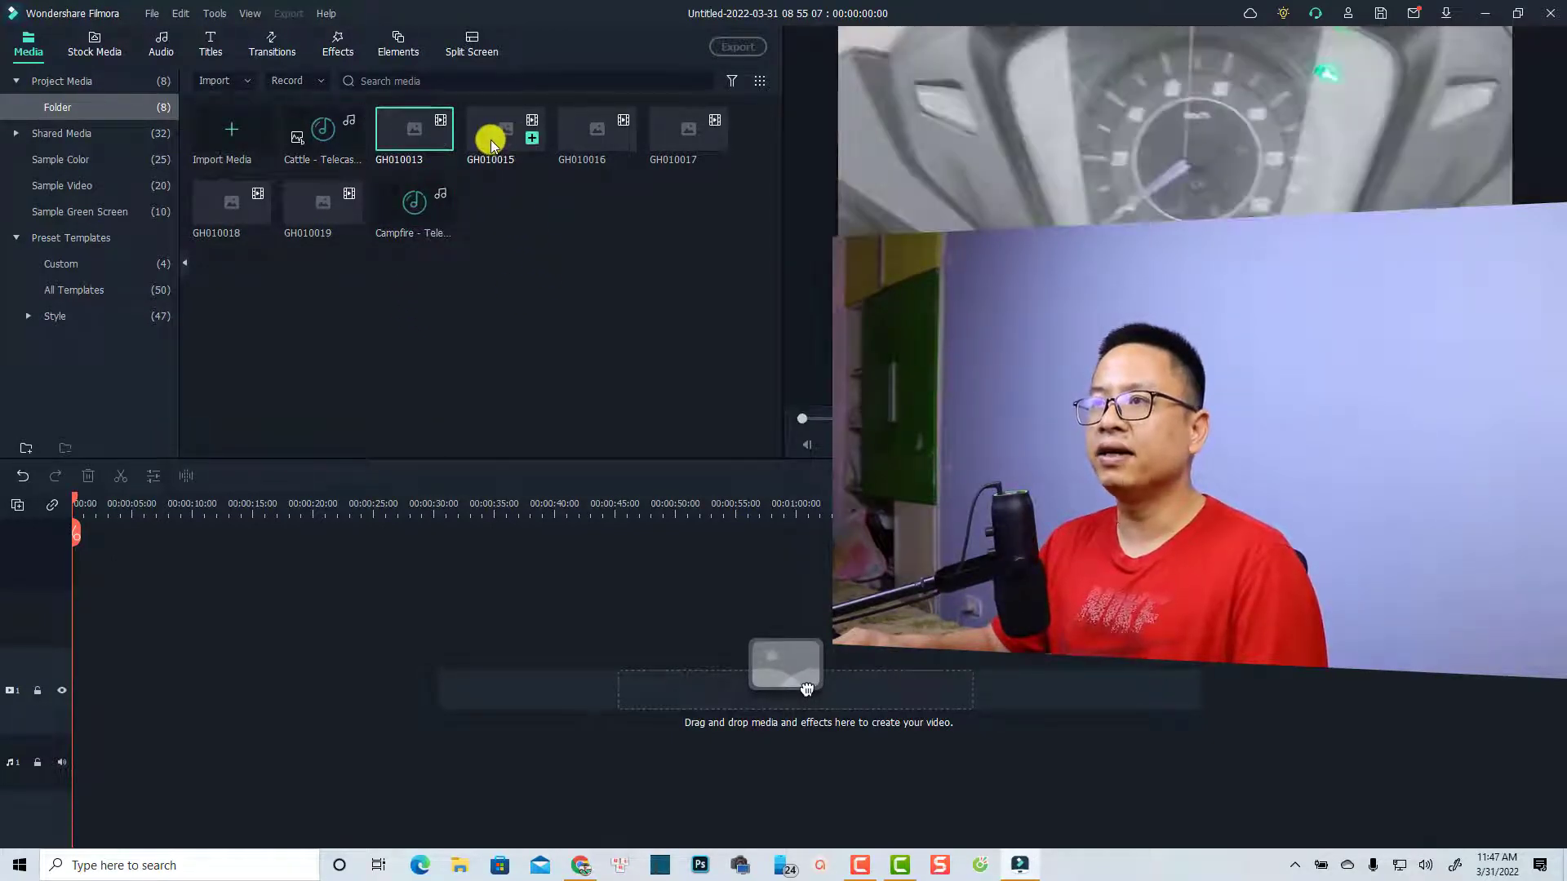
{"action": "left_click", "coordinate": [494, 145], "text": "ctrl"}
{"action": "left_click", "coordinate": [592, 145], "text": "ctrl"}
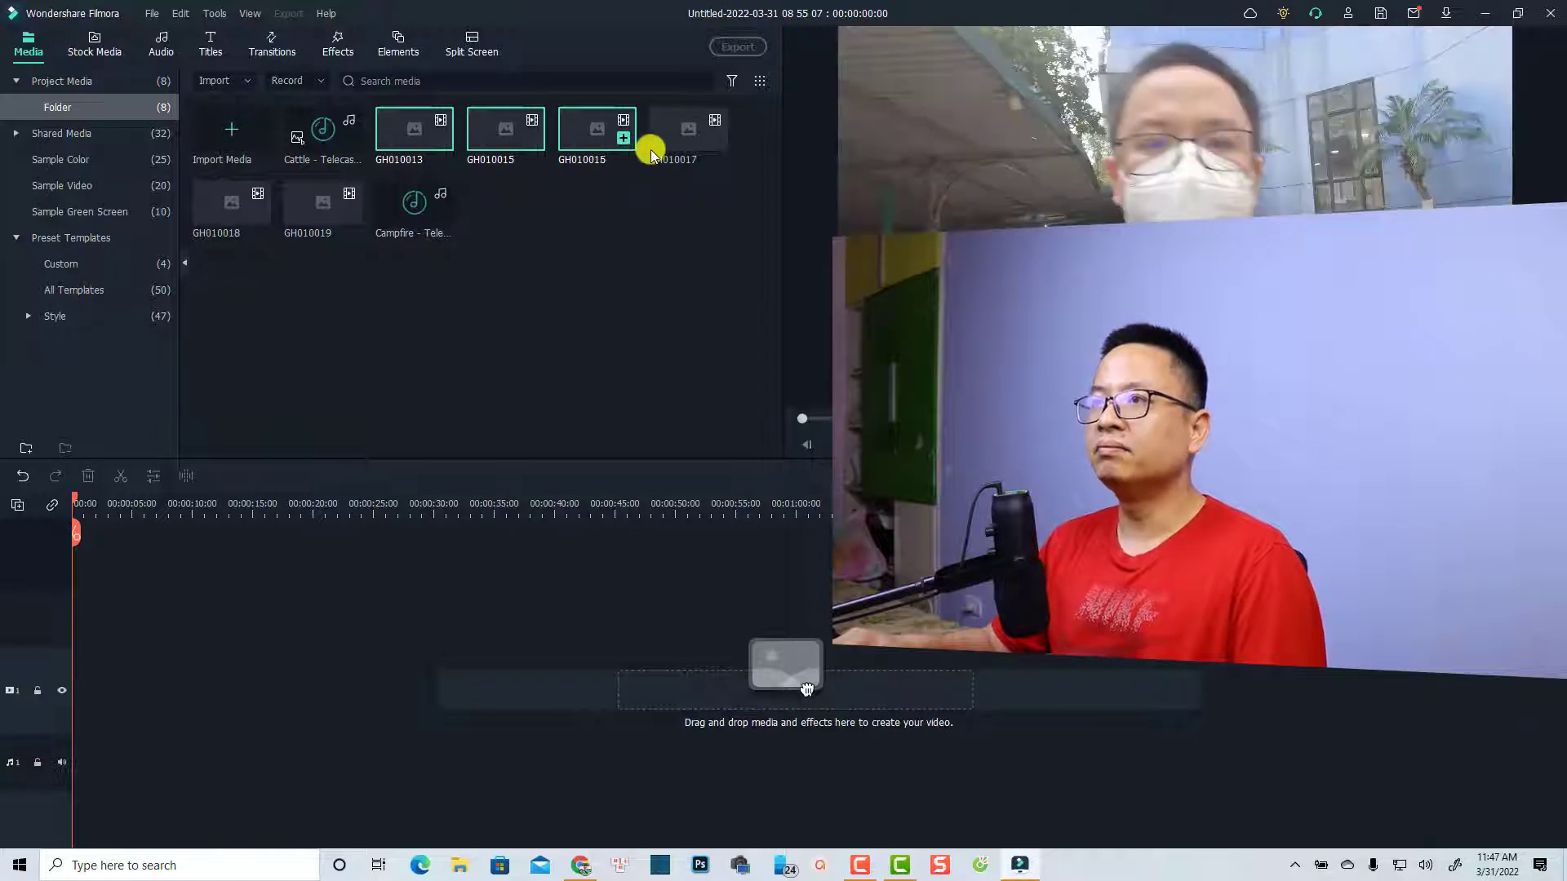
{"action": "left_click", "coordinate": [659, 147], "text": "ctrl"}
{"action": "left_click", "coordinate": [237, 211], "text": "ctrl"}
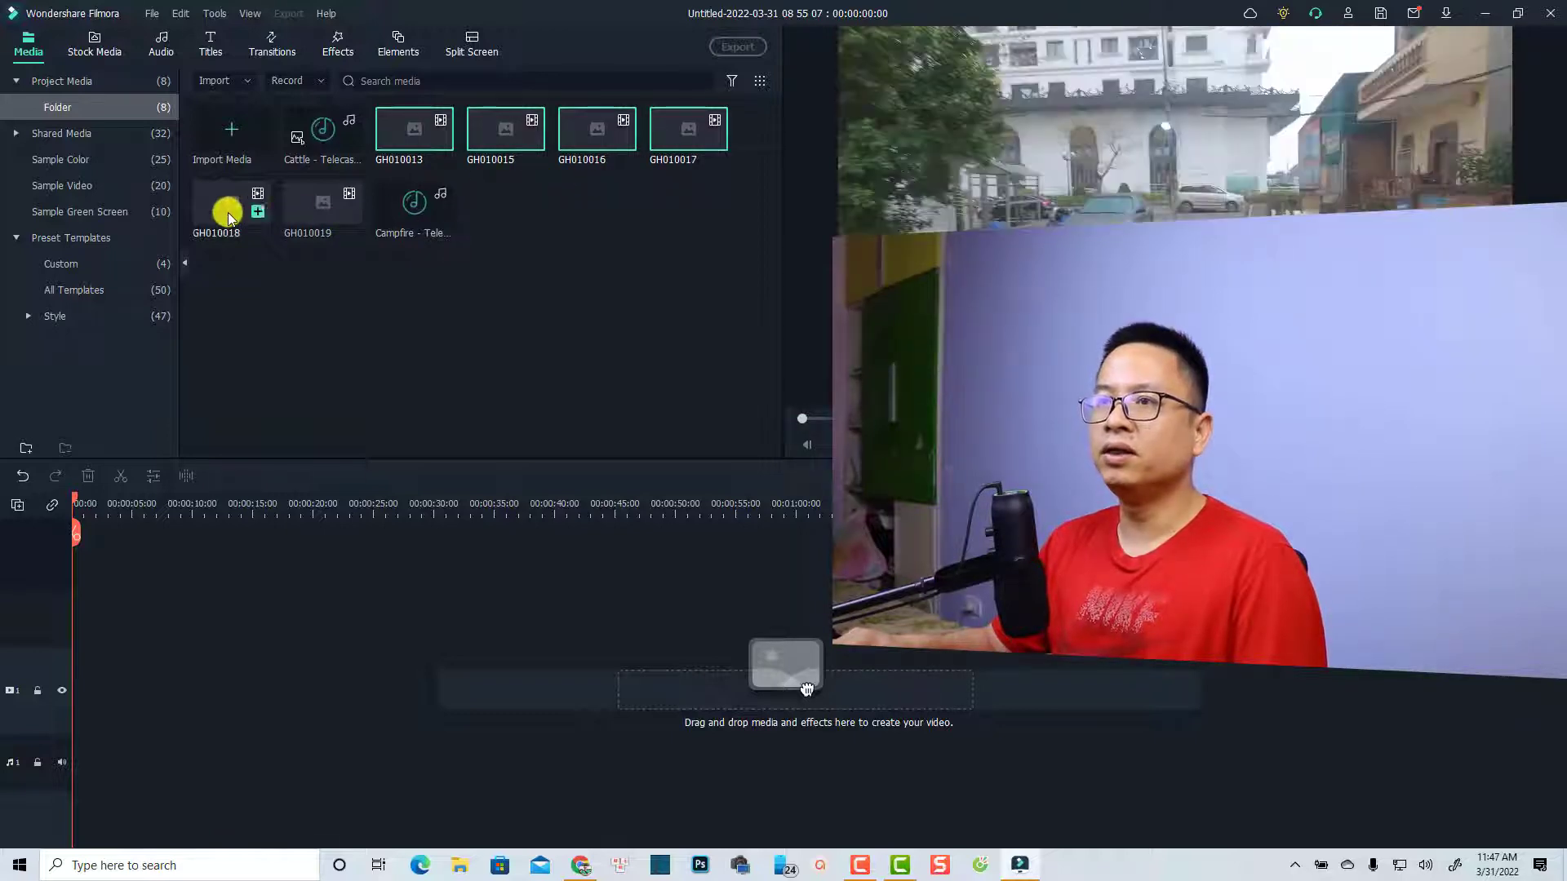
{"action": "left_click", "coordinate": [305, 220], "text": "ctrl"}
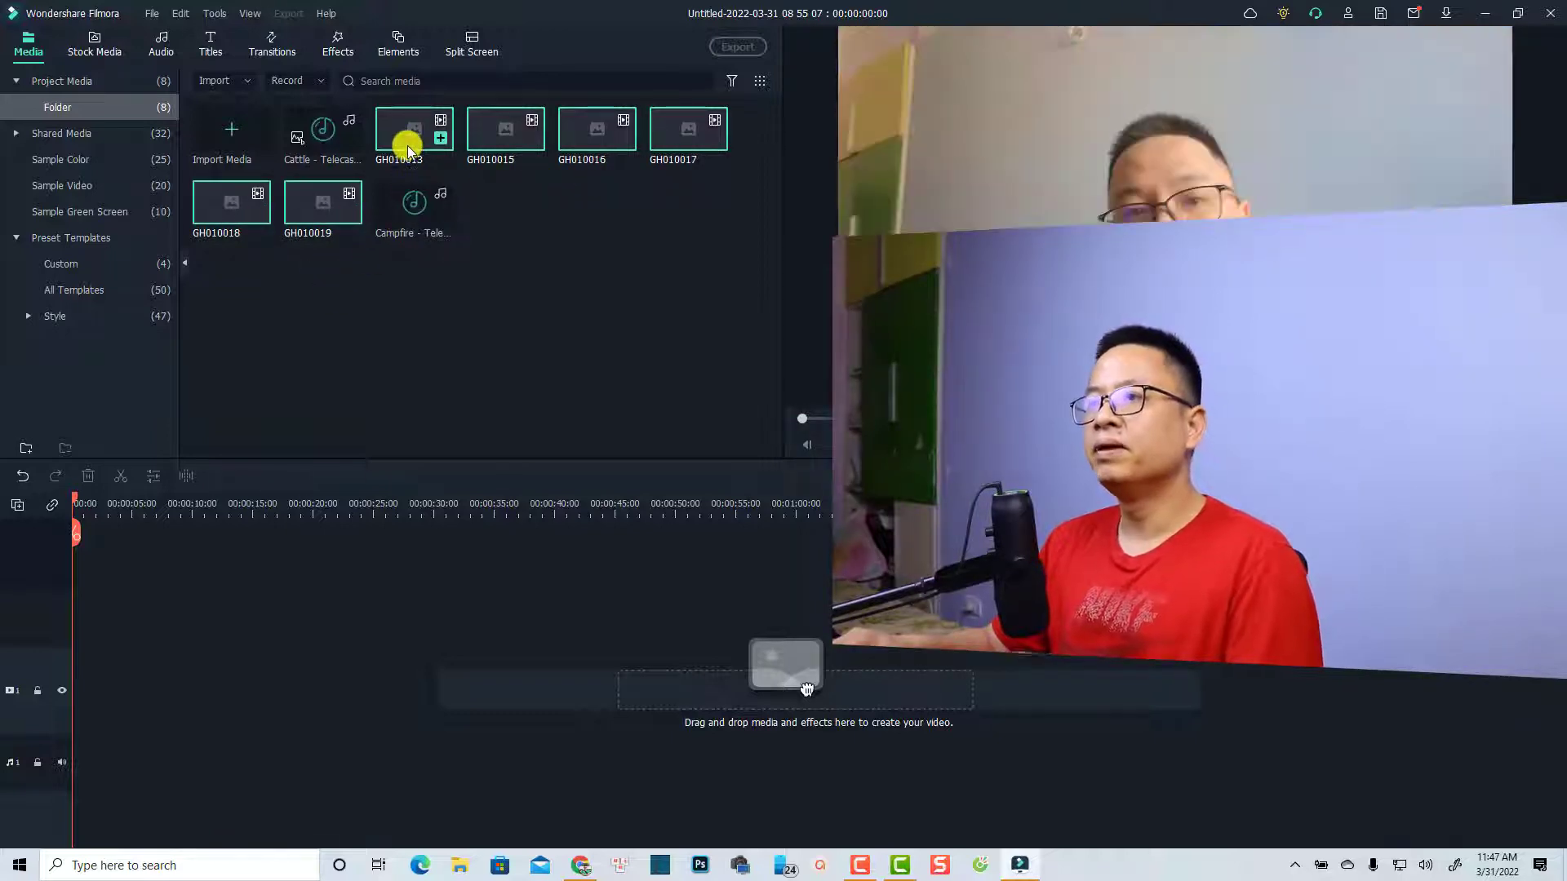
{"action": "left_click_drag", "start_coordinate": [405, 147], "coordinate": [80, 710]}
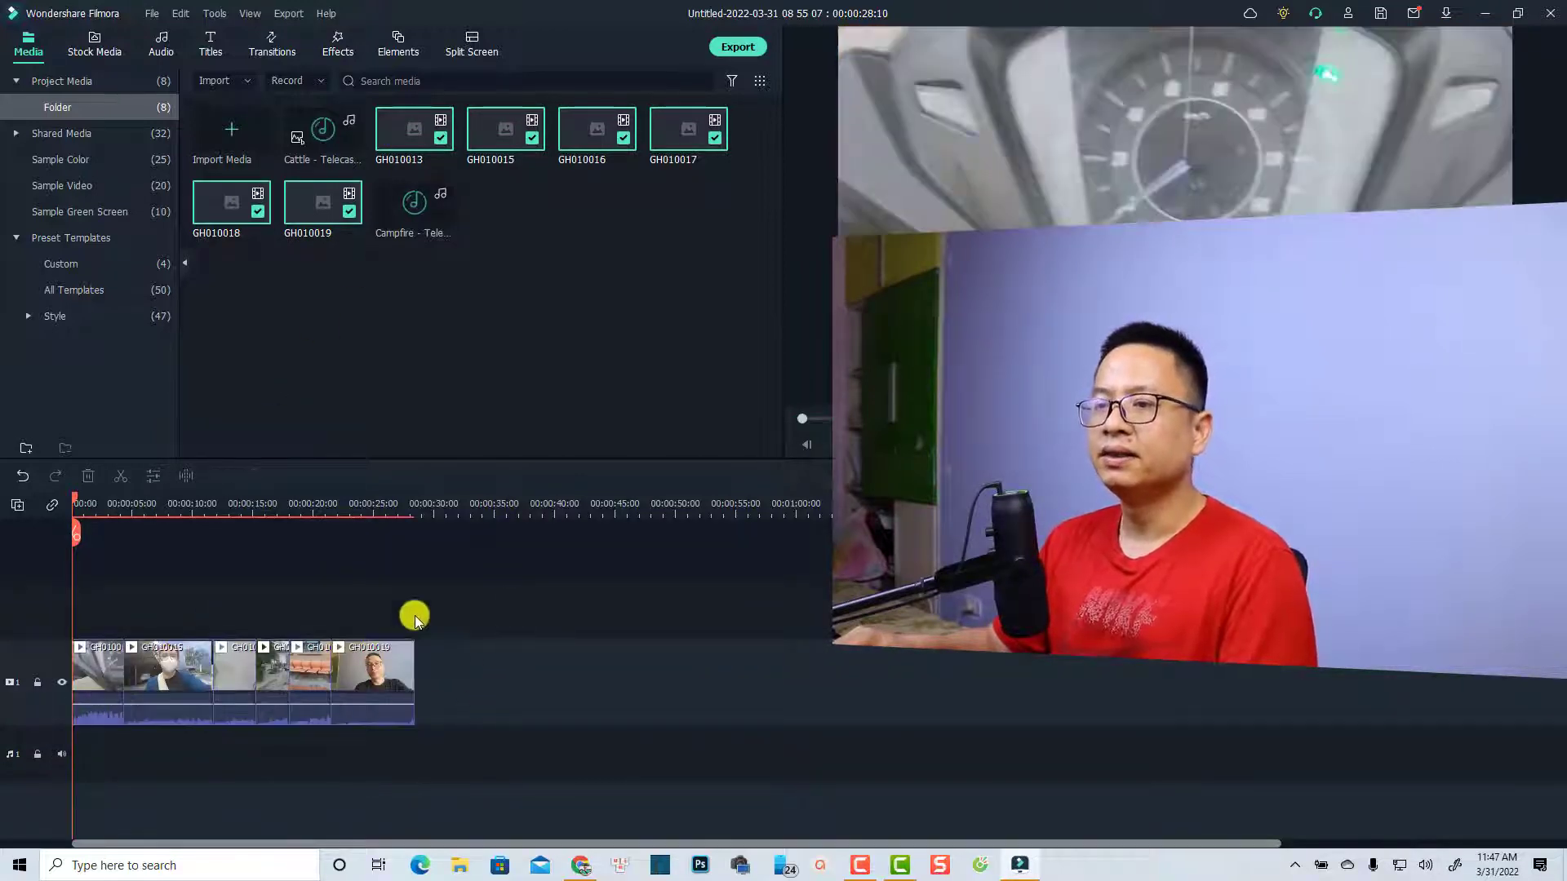
{"action": "left_click_drag", "start_coordinate": [512, 570], "coordinate": [49, 728]}
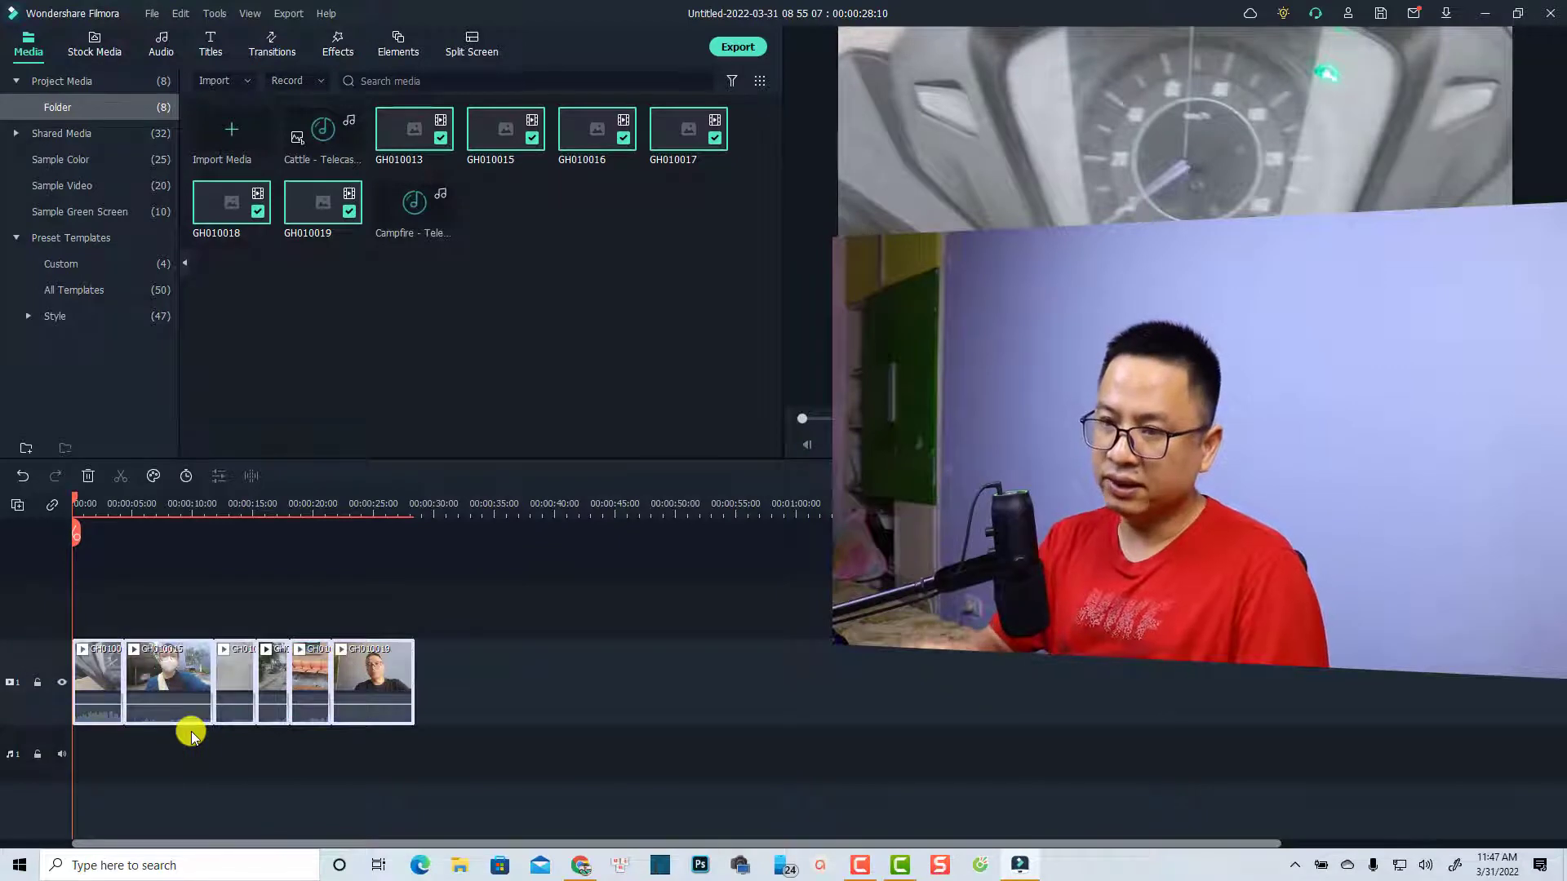
{"action": "left_click", "coordinate": [233, 755]}
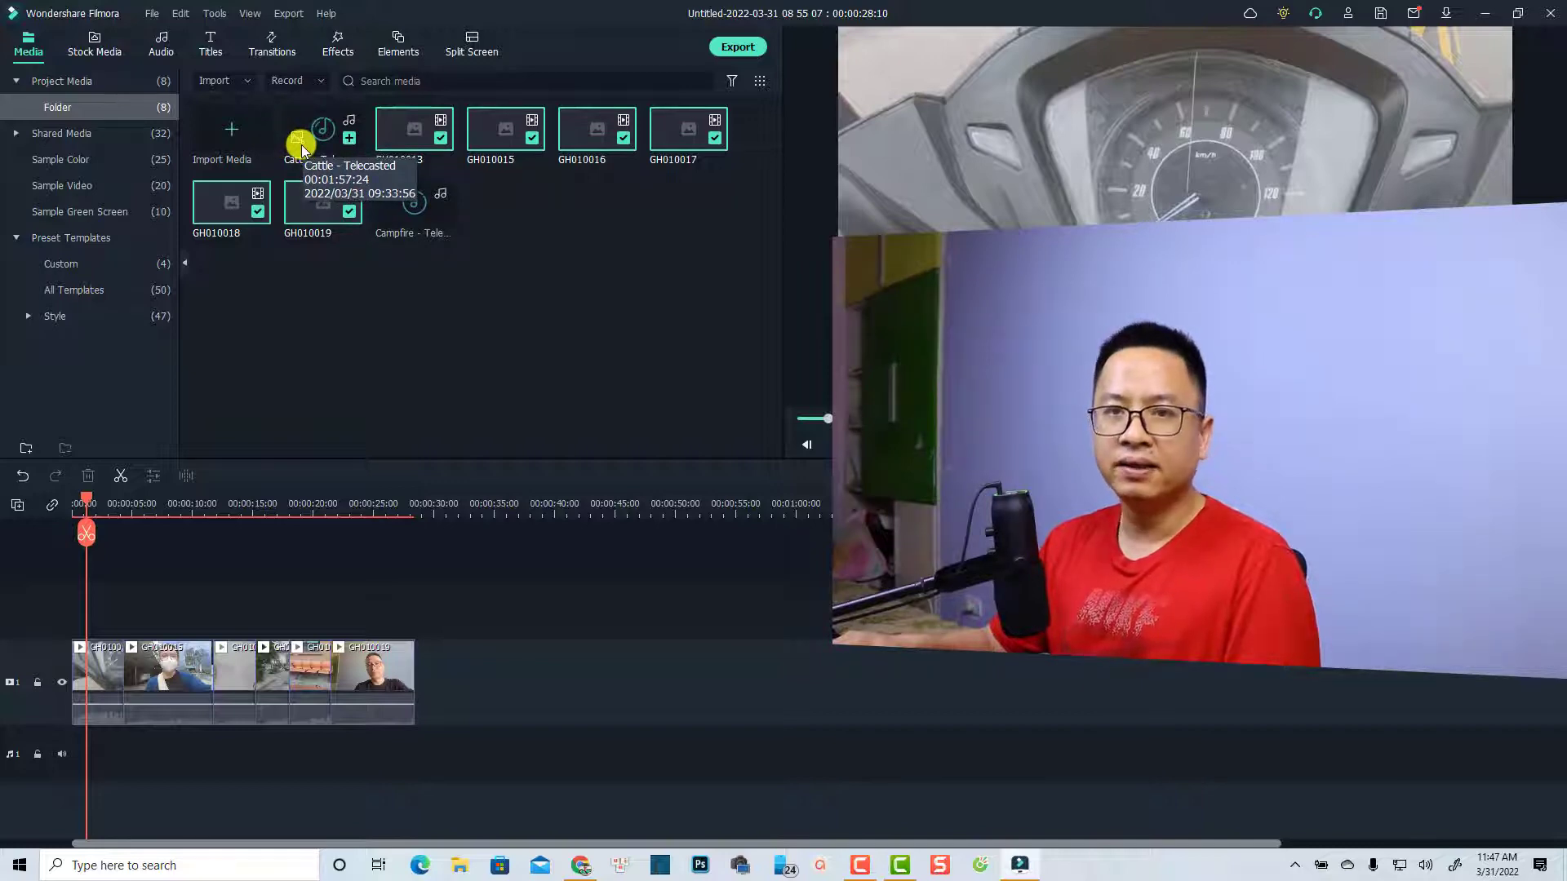
- Run Beat Detection on the Campfire track in the project media
{"action": "left_click", "coordinate": [411, 214]}
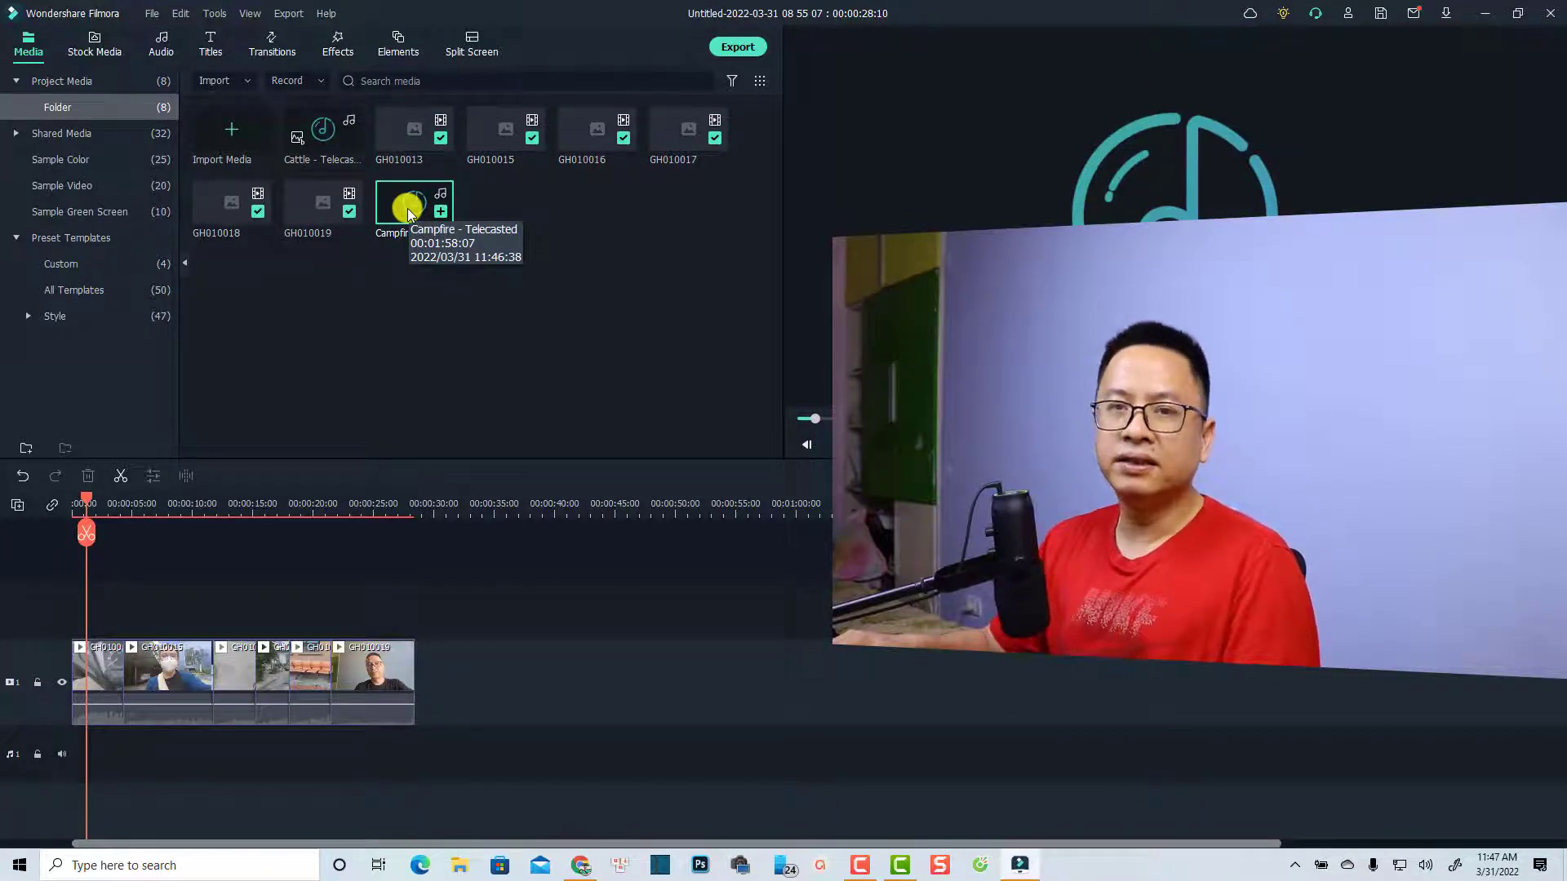
{"action": "right_click", "coordinate": [410, 214]}
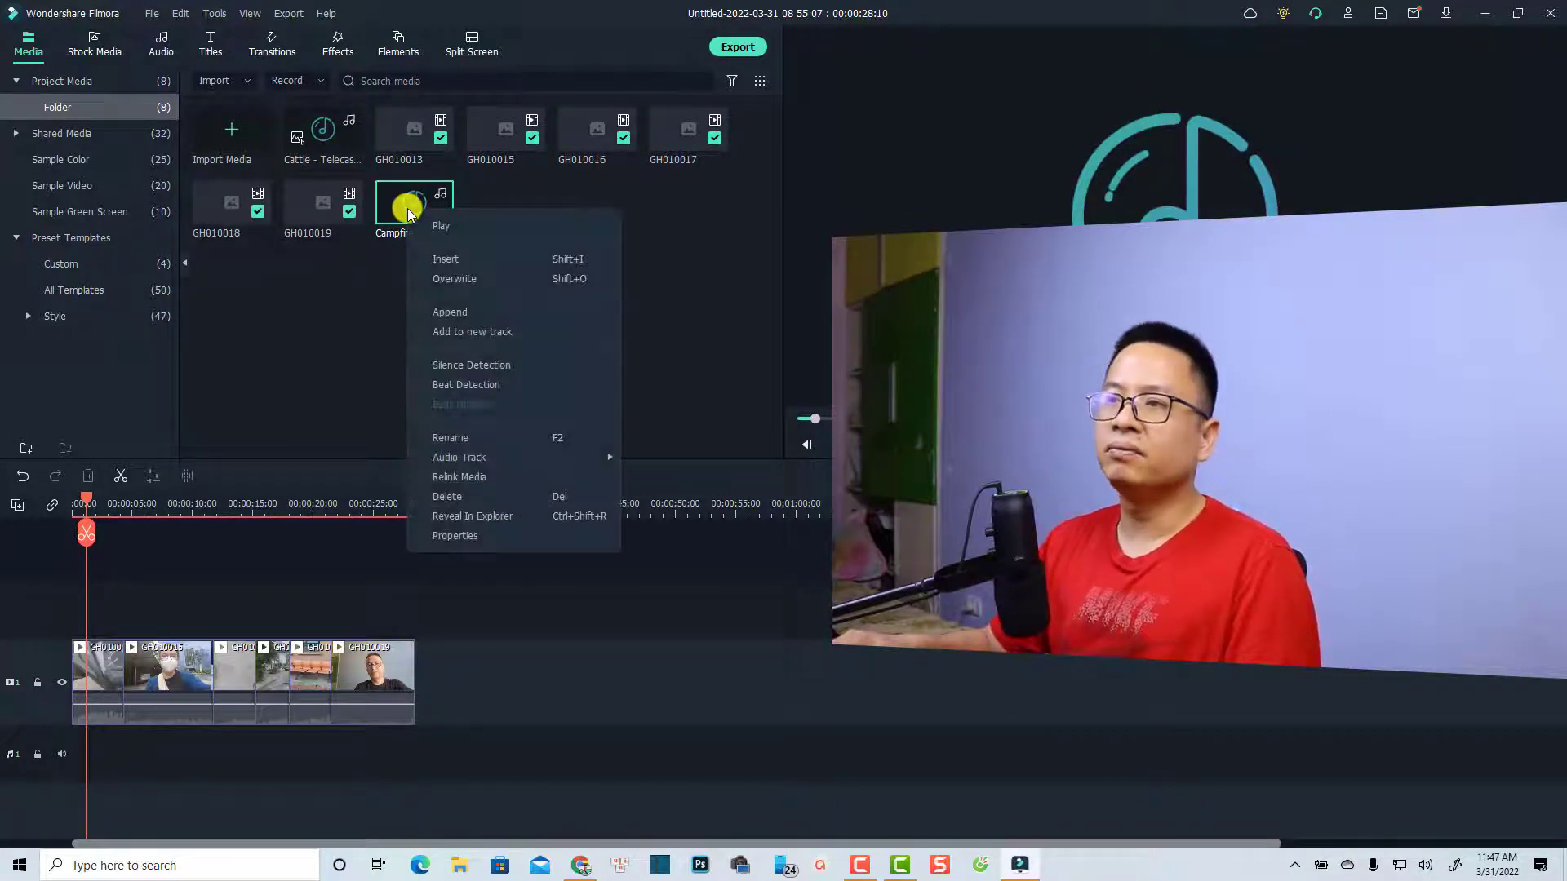
{"action": "left_click", "coordinate": [447, 385]}
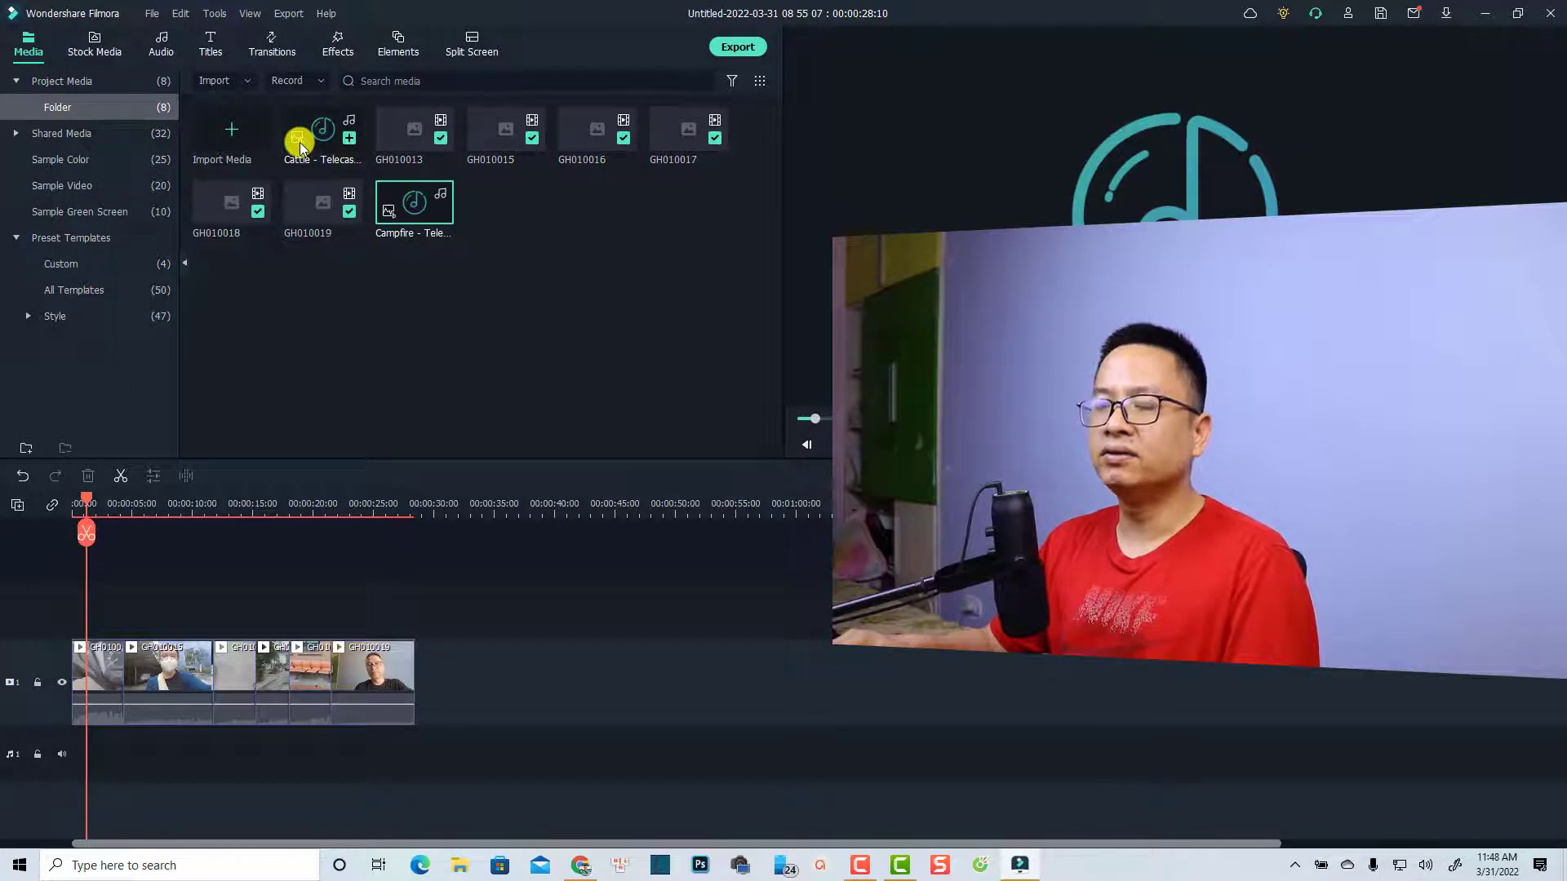
- Set Campfire's beat options to highlight every 4 beats with an offset of 2, without marking highlight beats only
{"action": "right_click", "coordinate": [402, 214]}
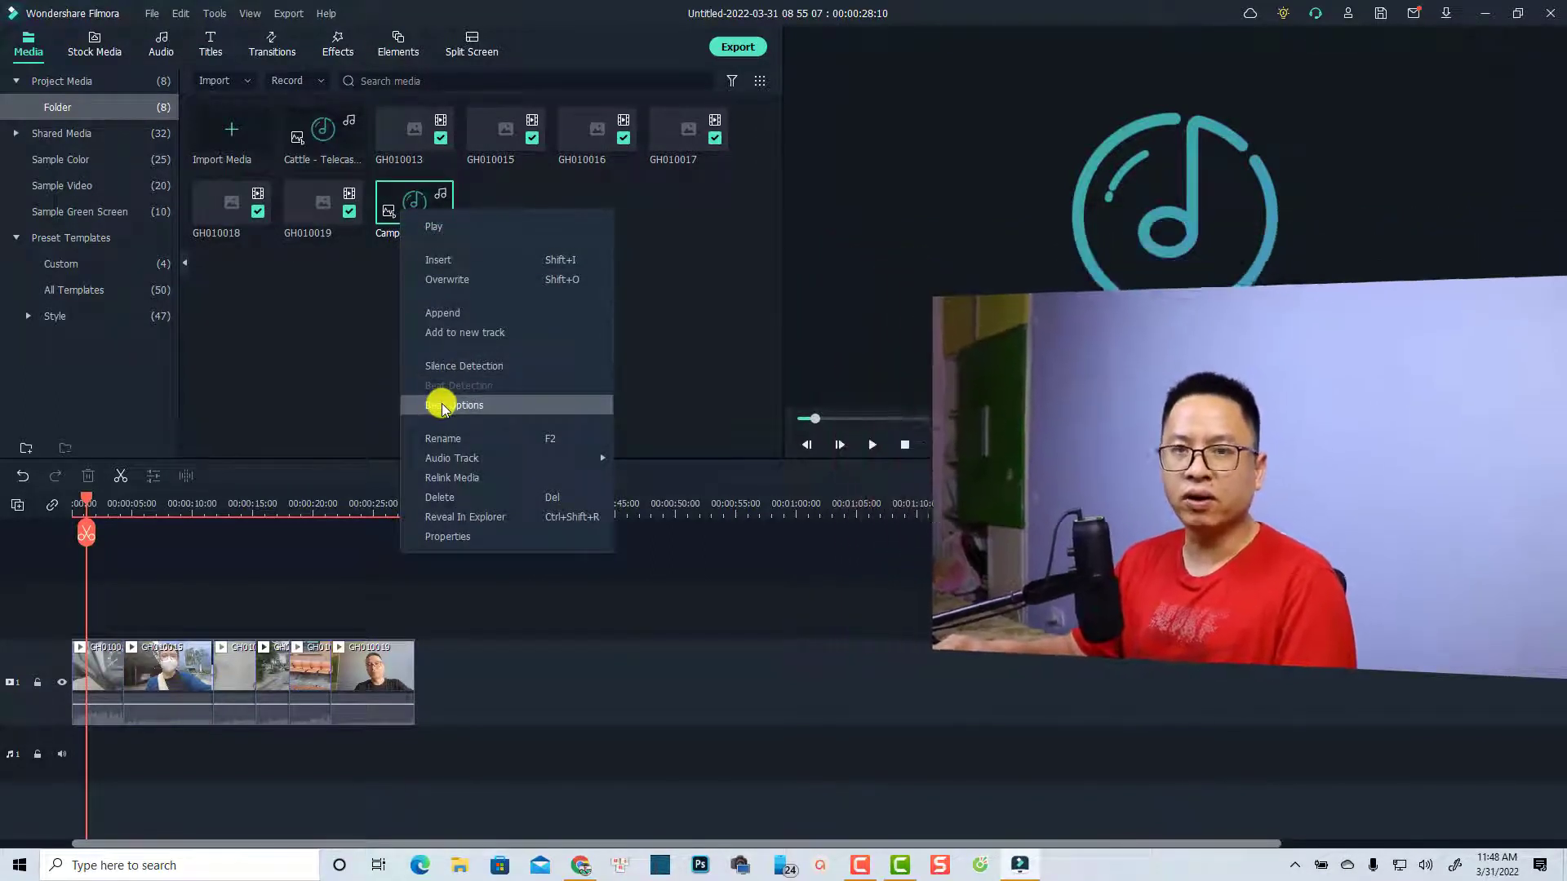
{"action": "left_click", "coordinate": [442, 405]}
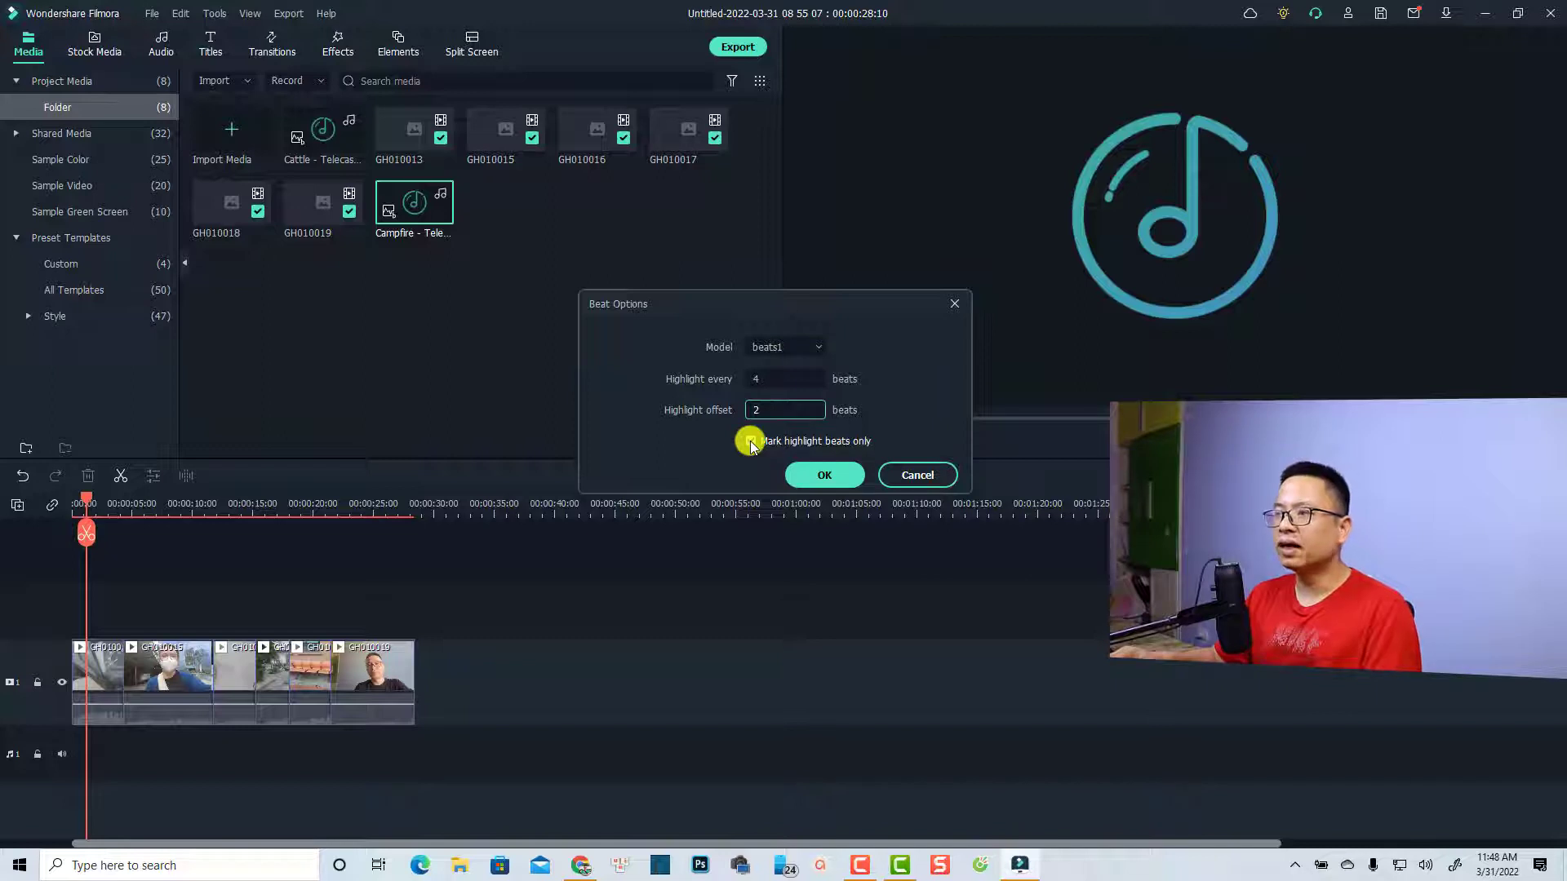
{"action": "left_click", "coordinate": [751, 441]}
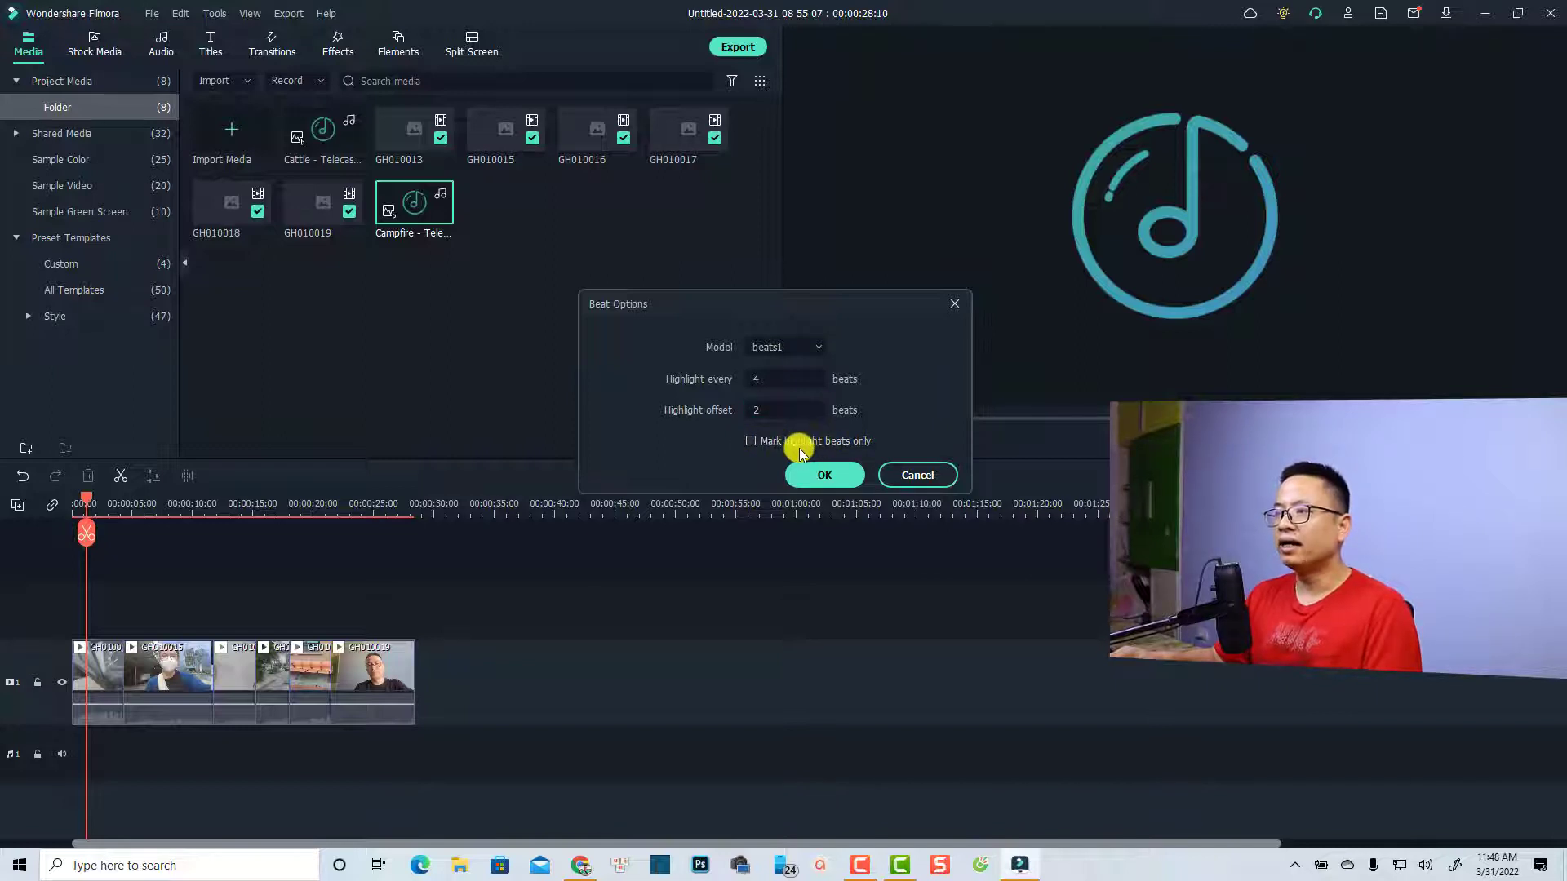
{"action": "left_click", "coordinate": [826, 474]}
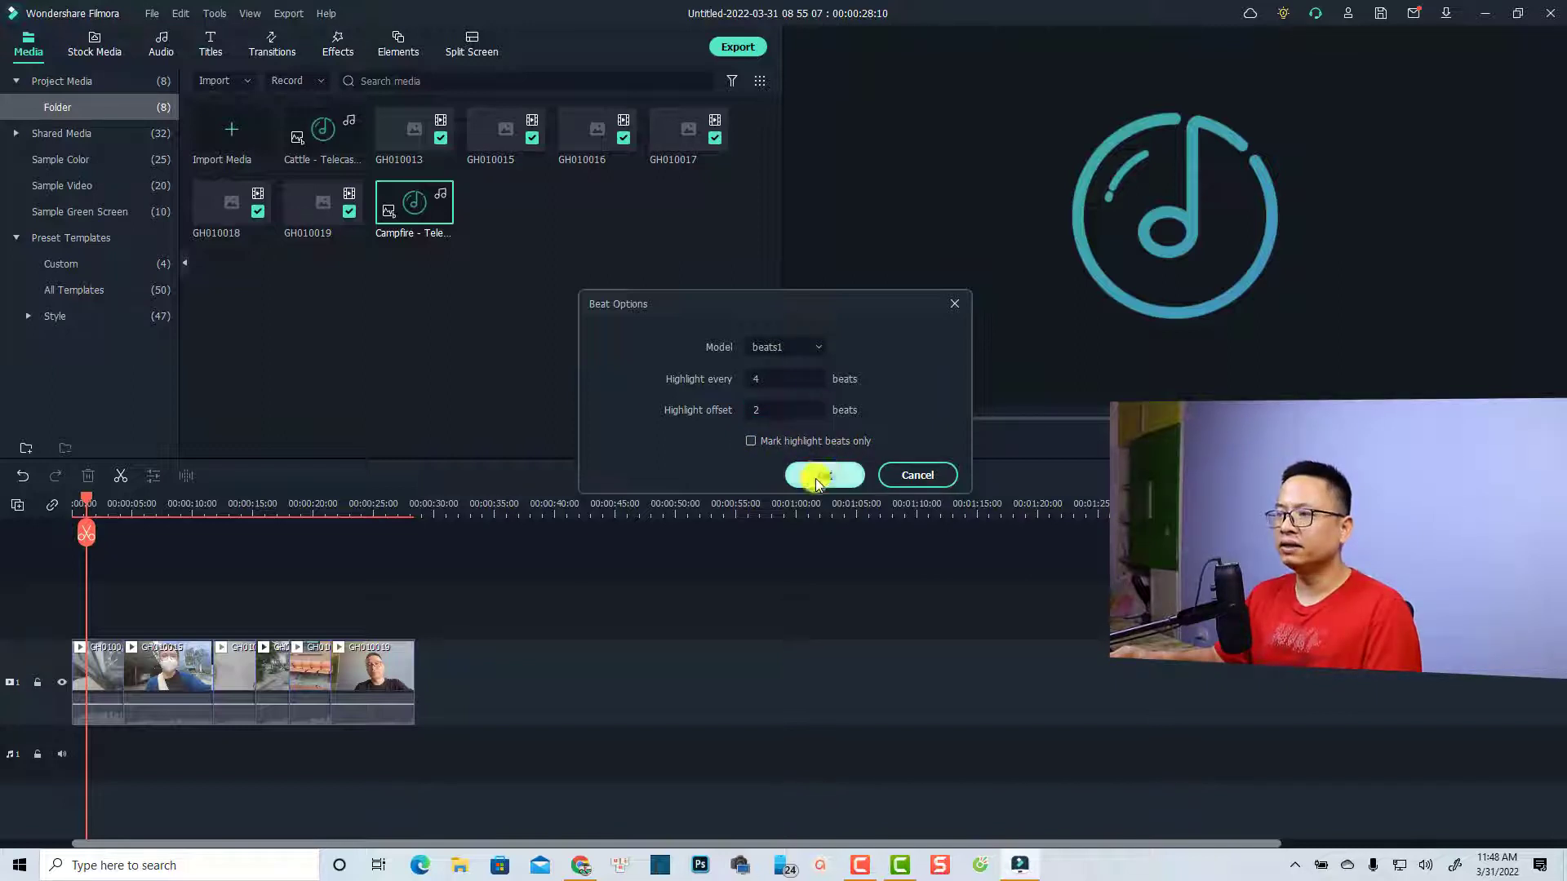
{"action": "left_click", "coordinate": [889, 448]}
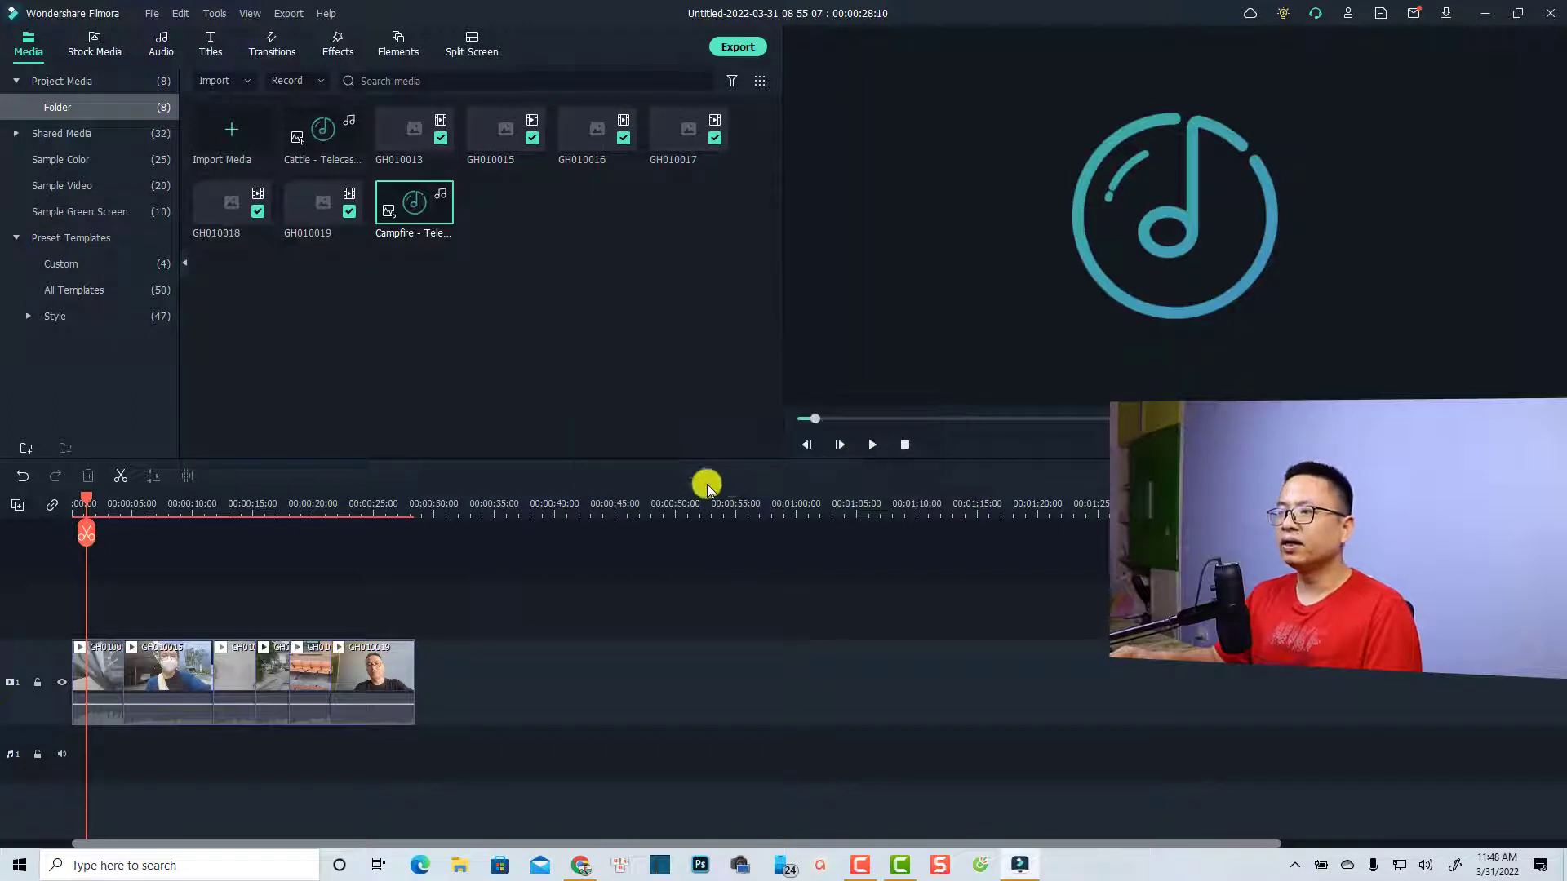
- Place Campfire on audio track 1 beneath the clips and play the timeline to check the beat markers
{"action": "left_click_drag", "start_coordinate": [398, 561], "coordinate": [131, 773]}
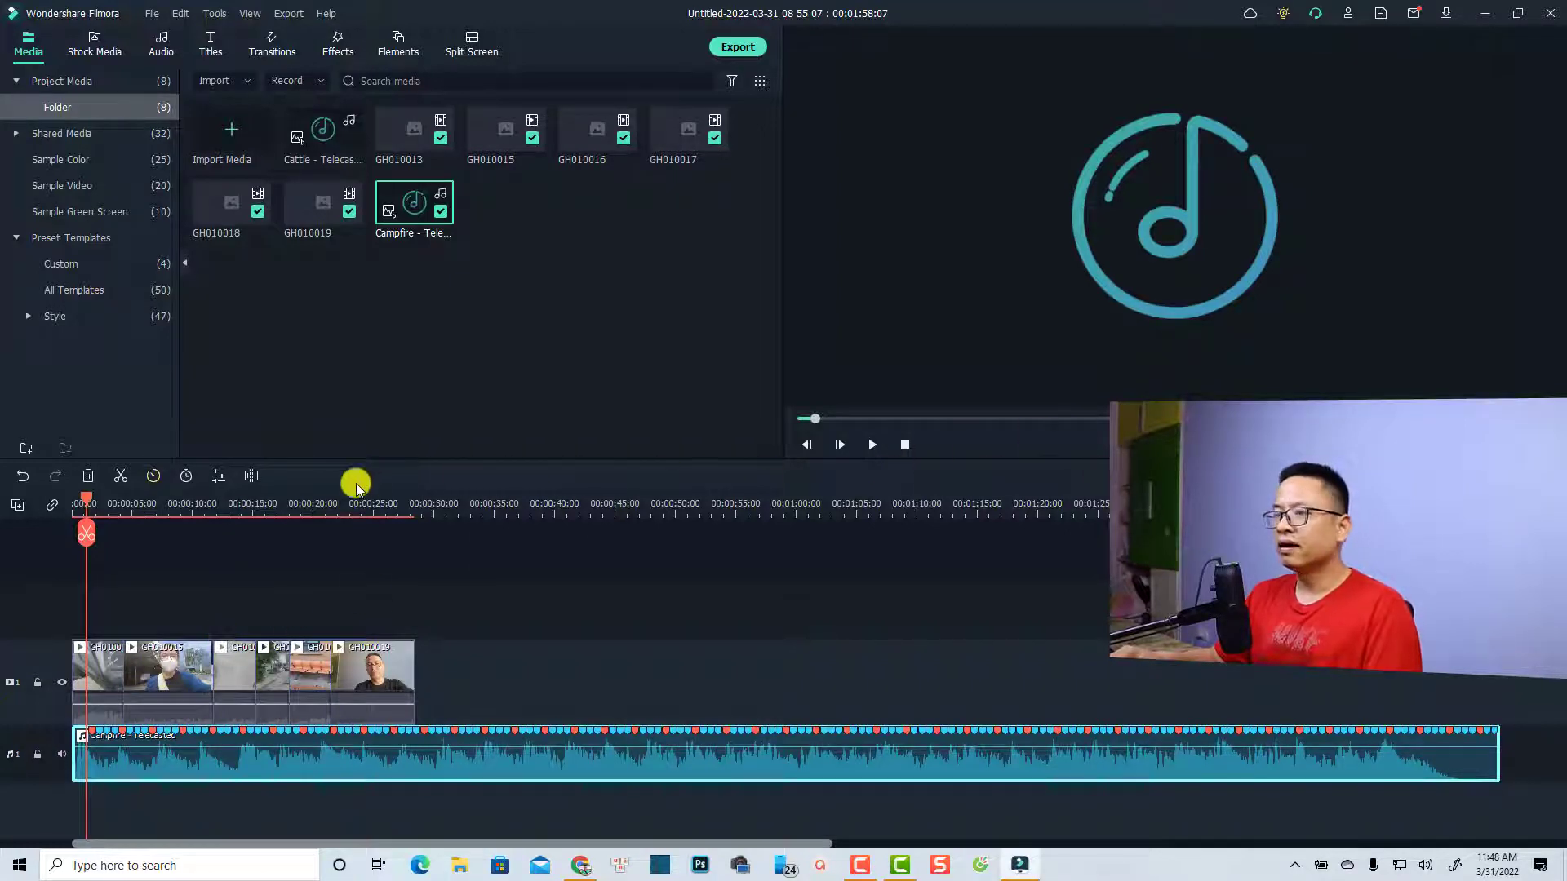
{"action": "left_click_drag", "start_coordinate": [354, 481], "coordinate": [647, 514]}
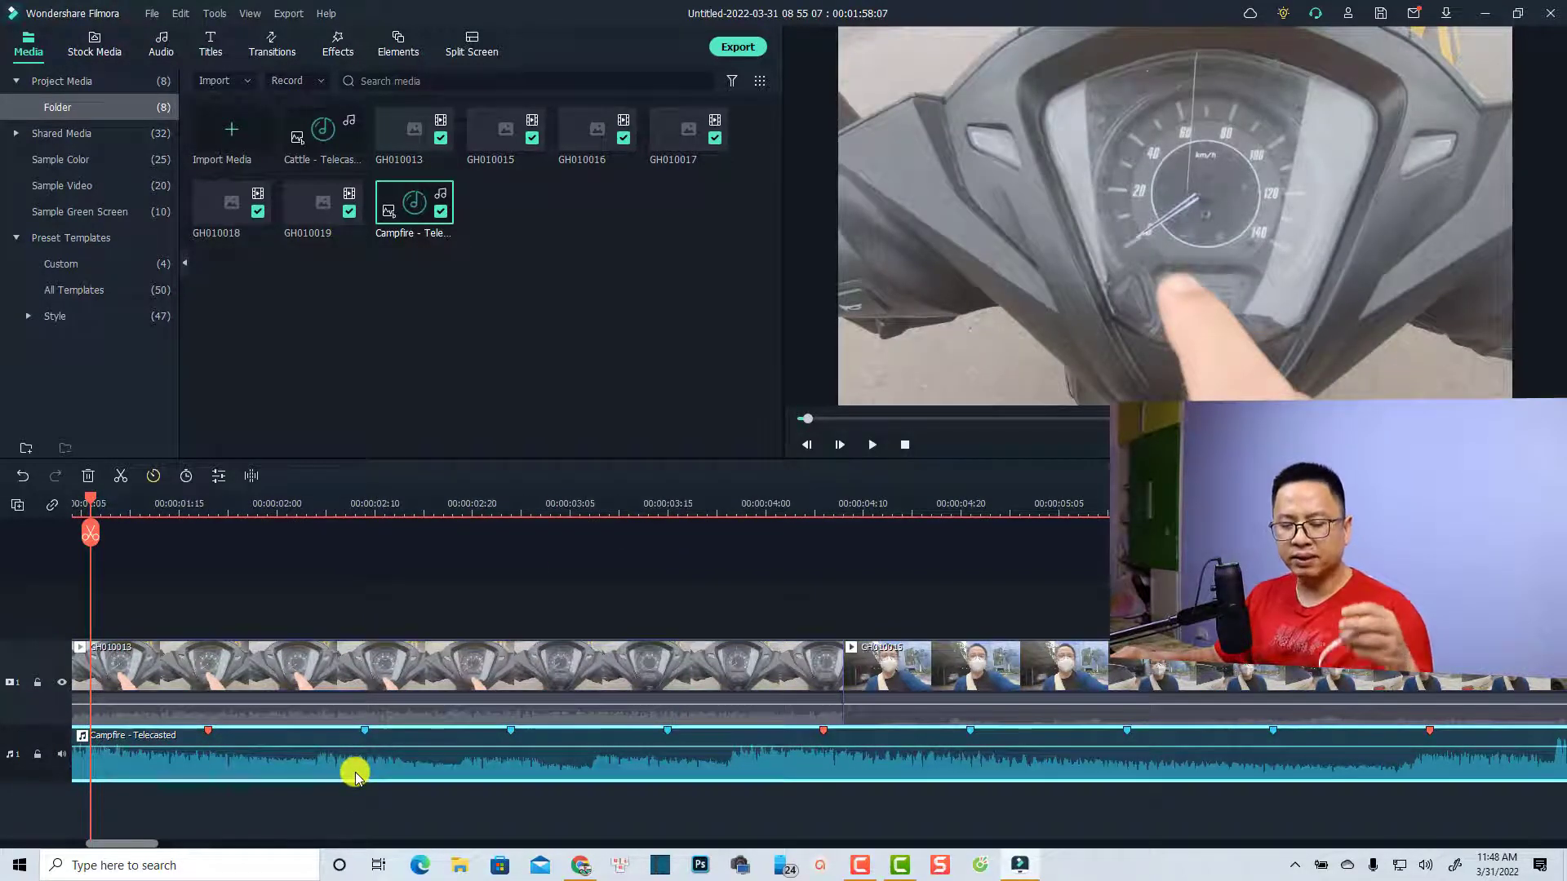
{"action": "left_click", "coordinate": [348, 583]}
{"action": "key", "text": "space"}
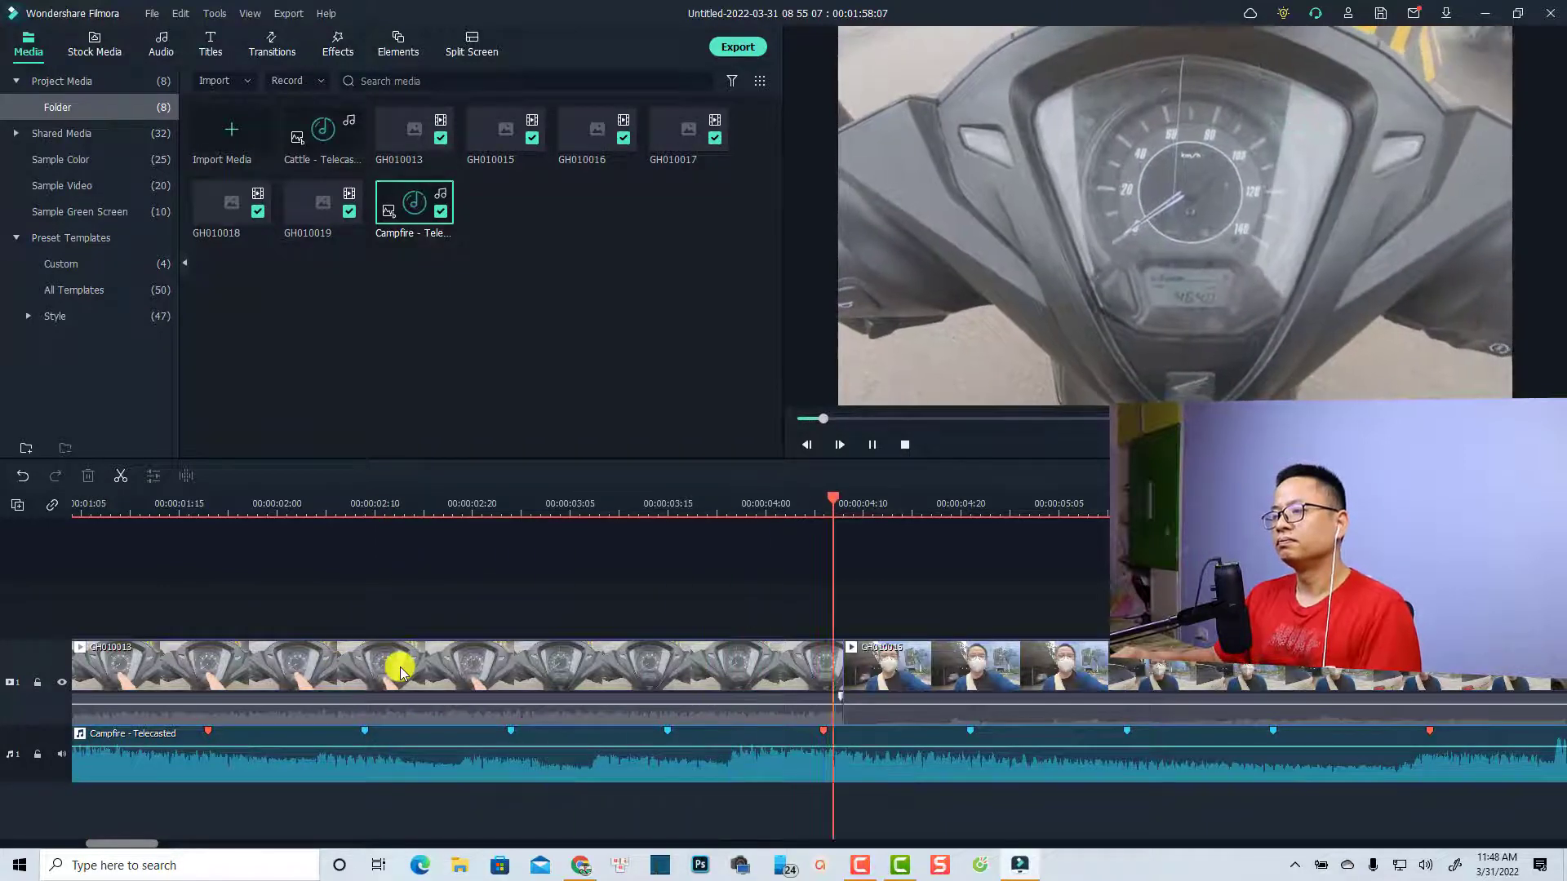
{"action": "scroll", "coordinate": [642, 702], "scroll_direction": "down", "scroll_amount": 2}
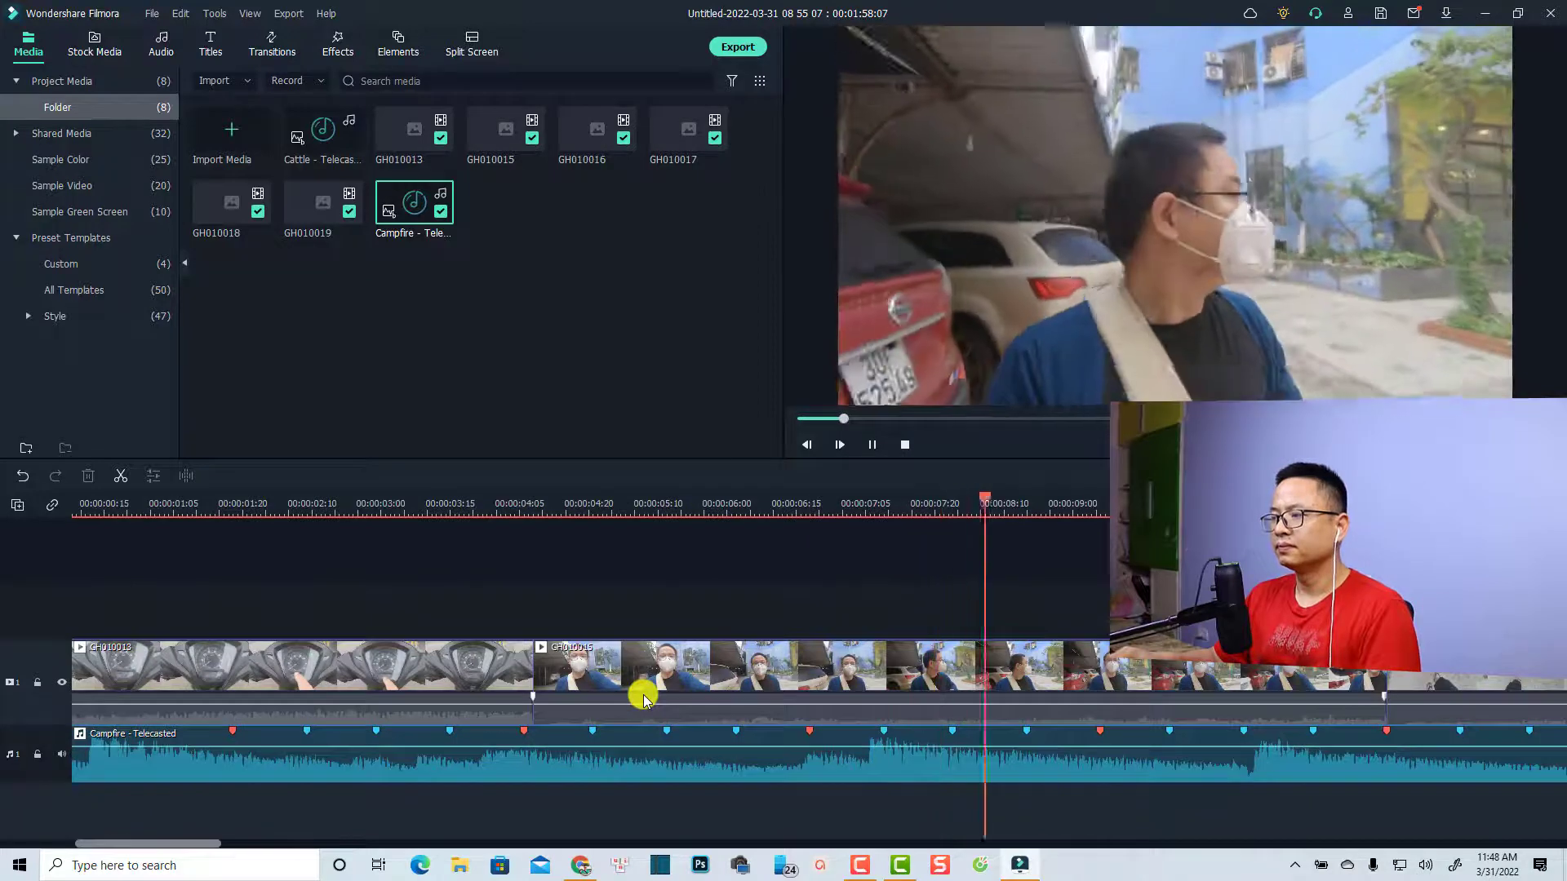
- Delete Campfire from the timeline and place Cattle - Telecasted at the start of audio track 1 instead
{"action": "left_click", "coordinate": [632, 761]}
{"action": "key", "text": "Delete"}
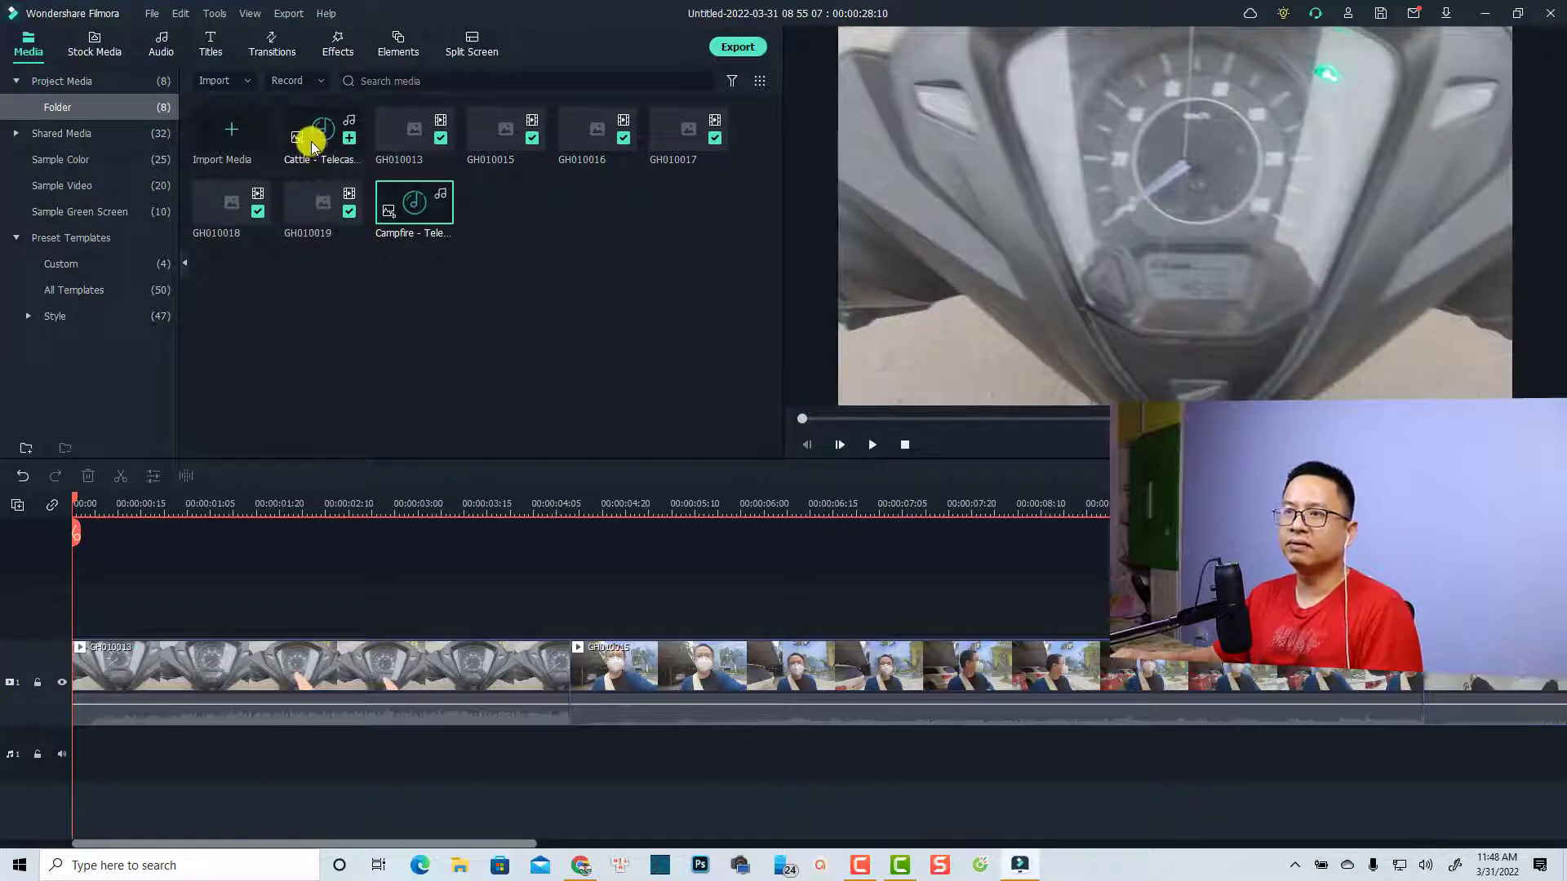
{"action": "left_click_drag", "start_coordinate": [311, 140], "coordinate": [16, 767]}
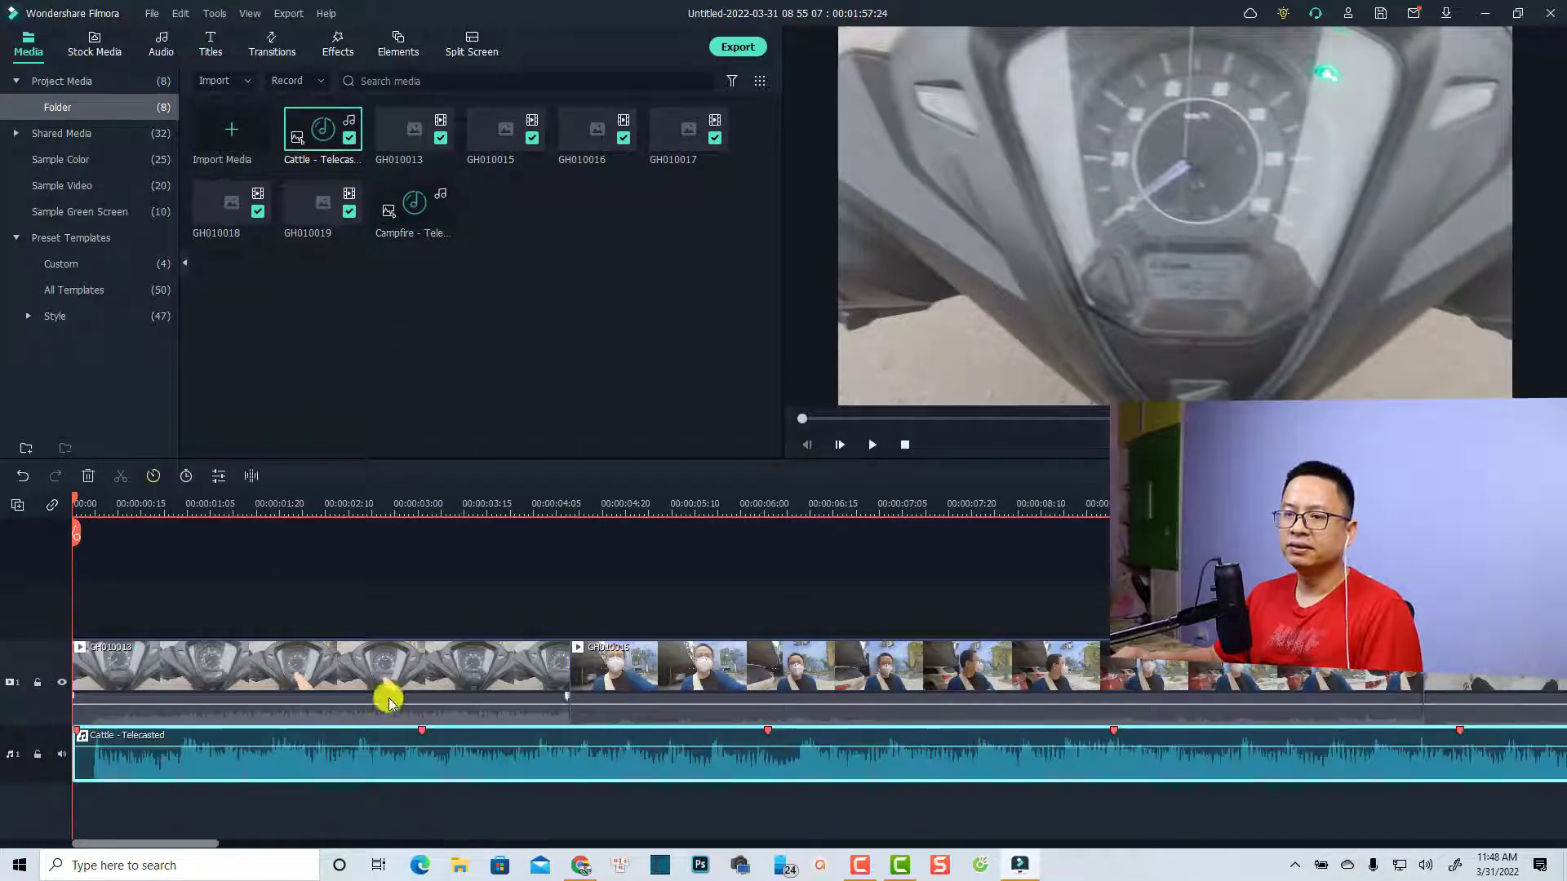
- Play the start of the timeline and compare the heard beats of Cattle - Telecasted with its beat markers
{"action": "key", "text": "space"}
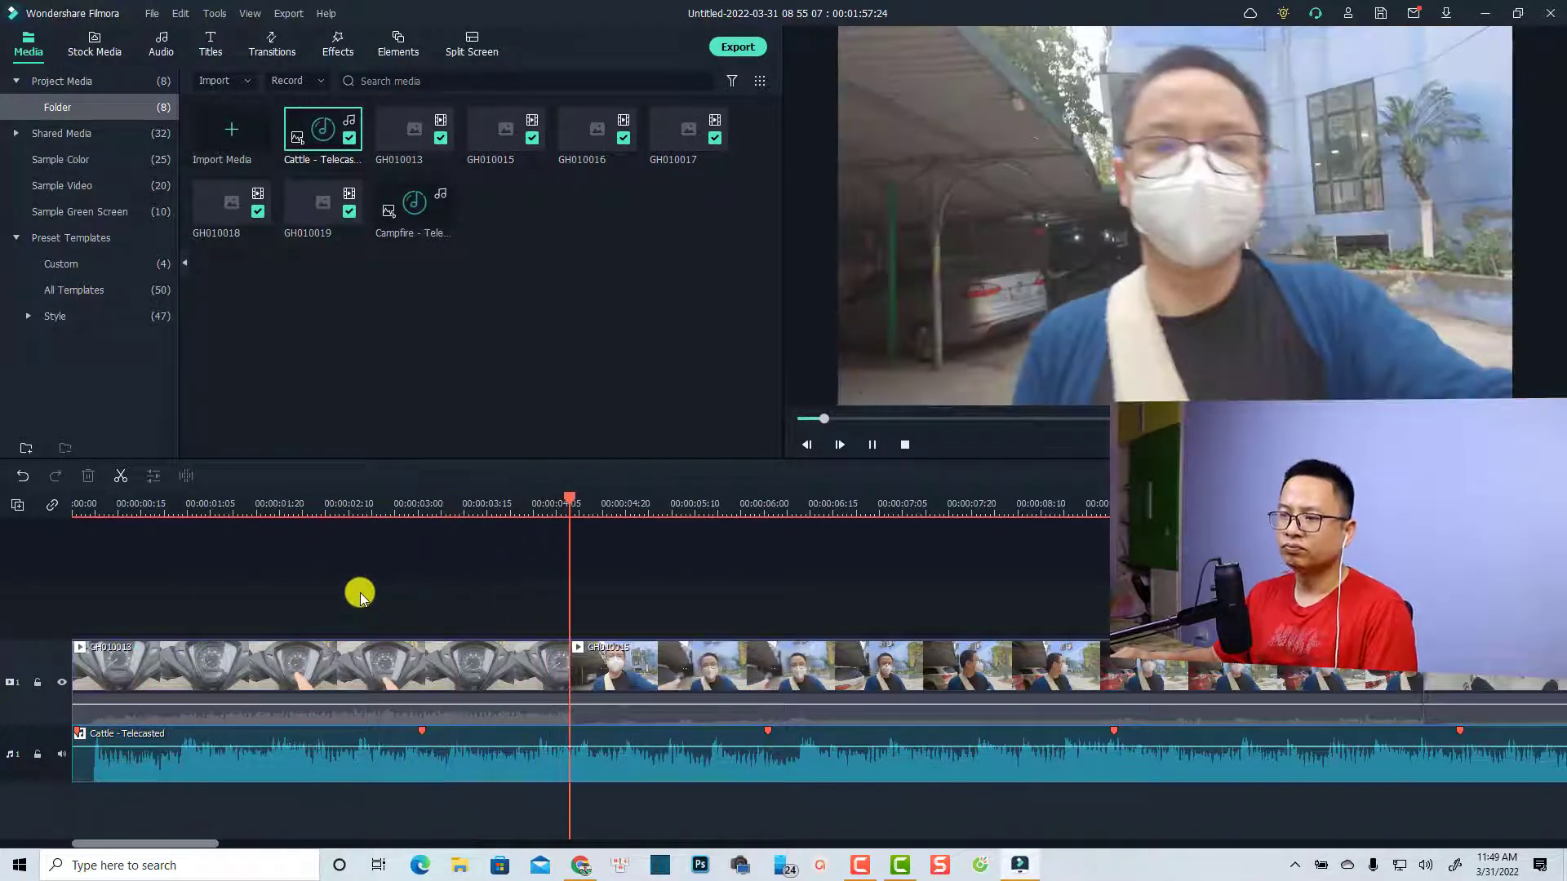
{"action": "key", "text": "space"}
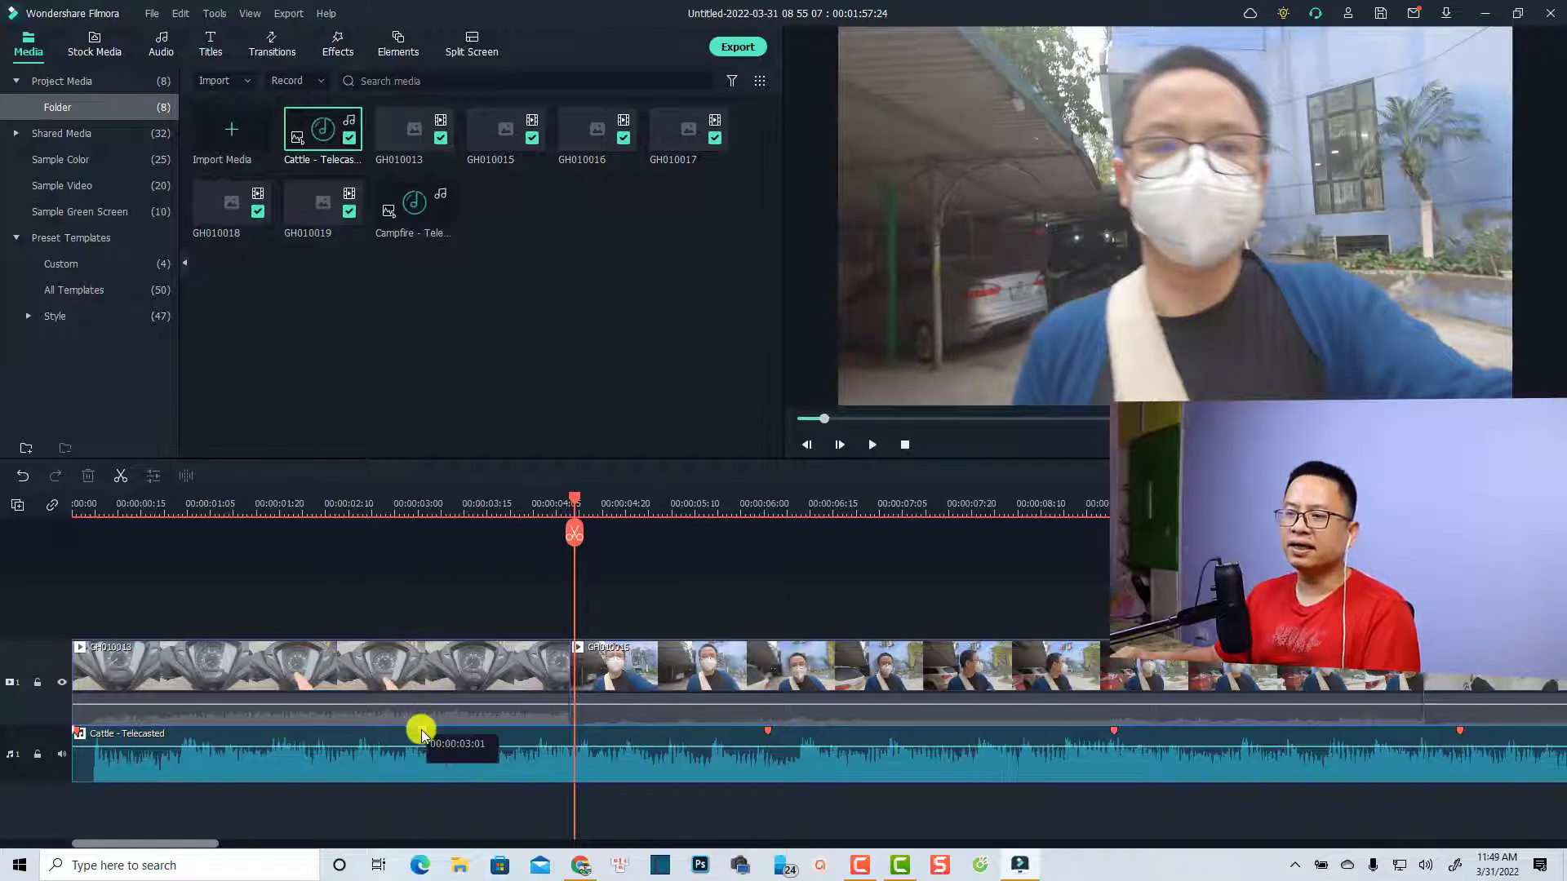
{"action": "key", "text": "m"}
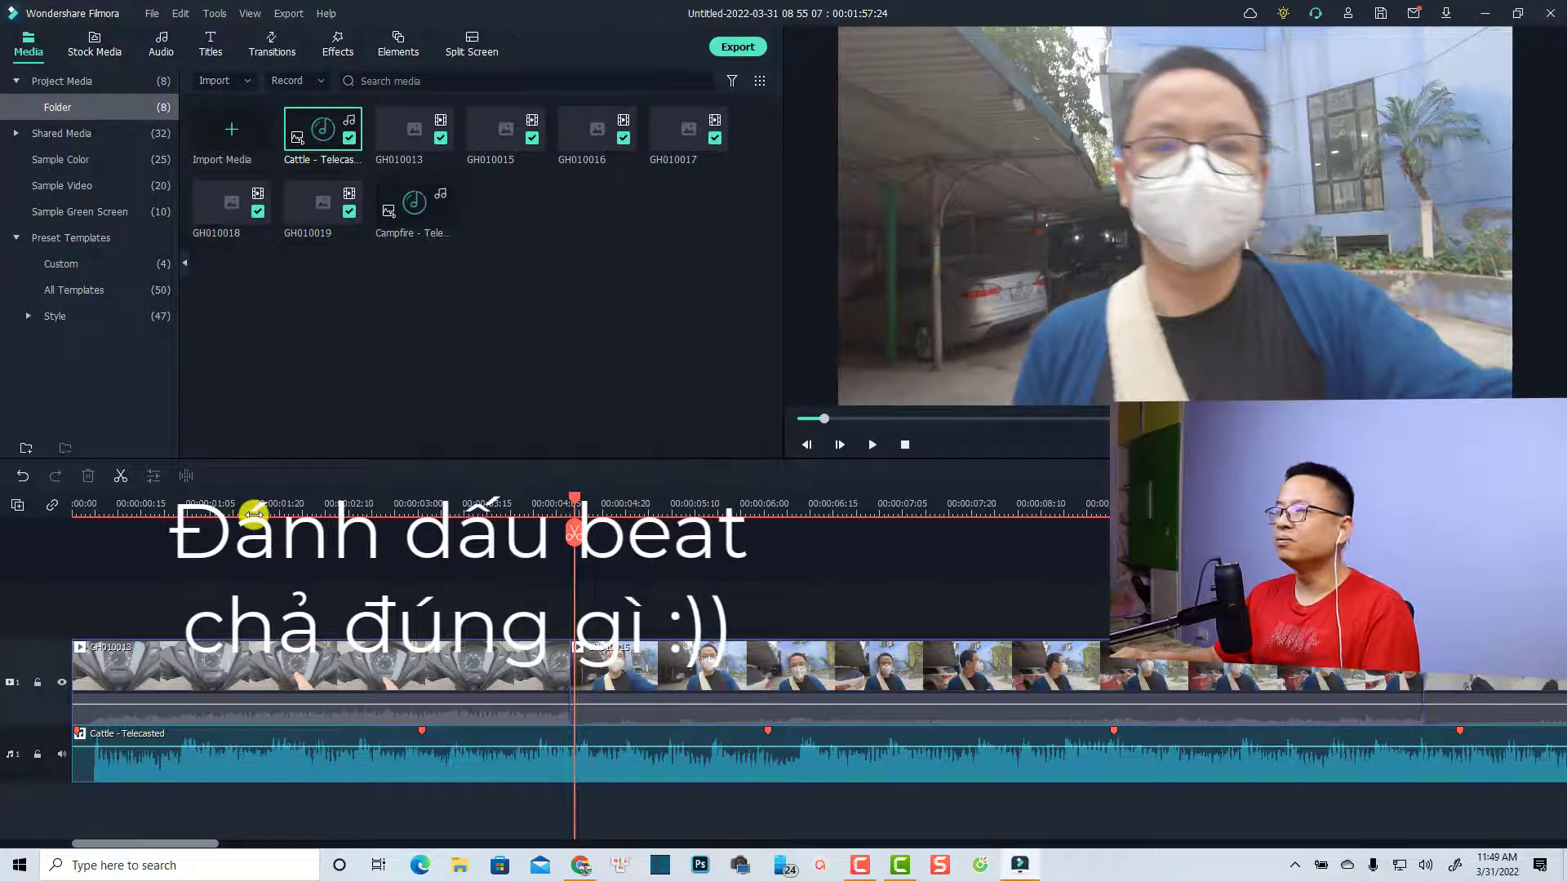
{"action": "left_click", "coordinate": [210, 514]}
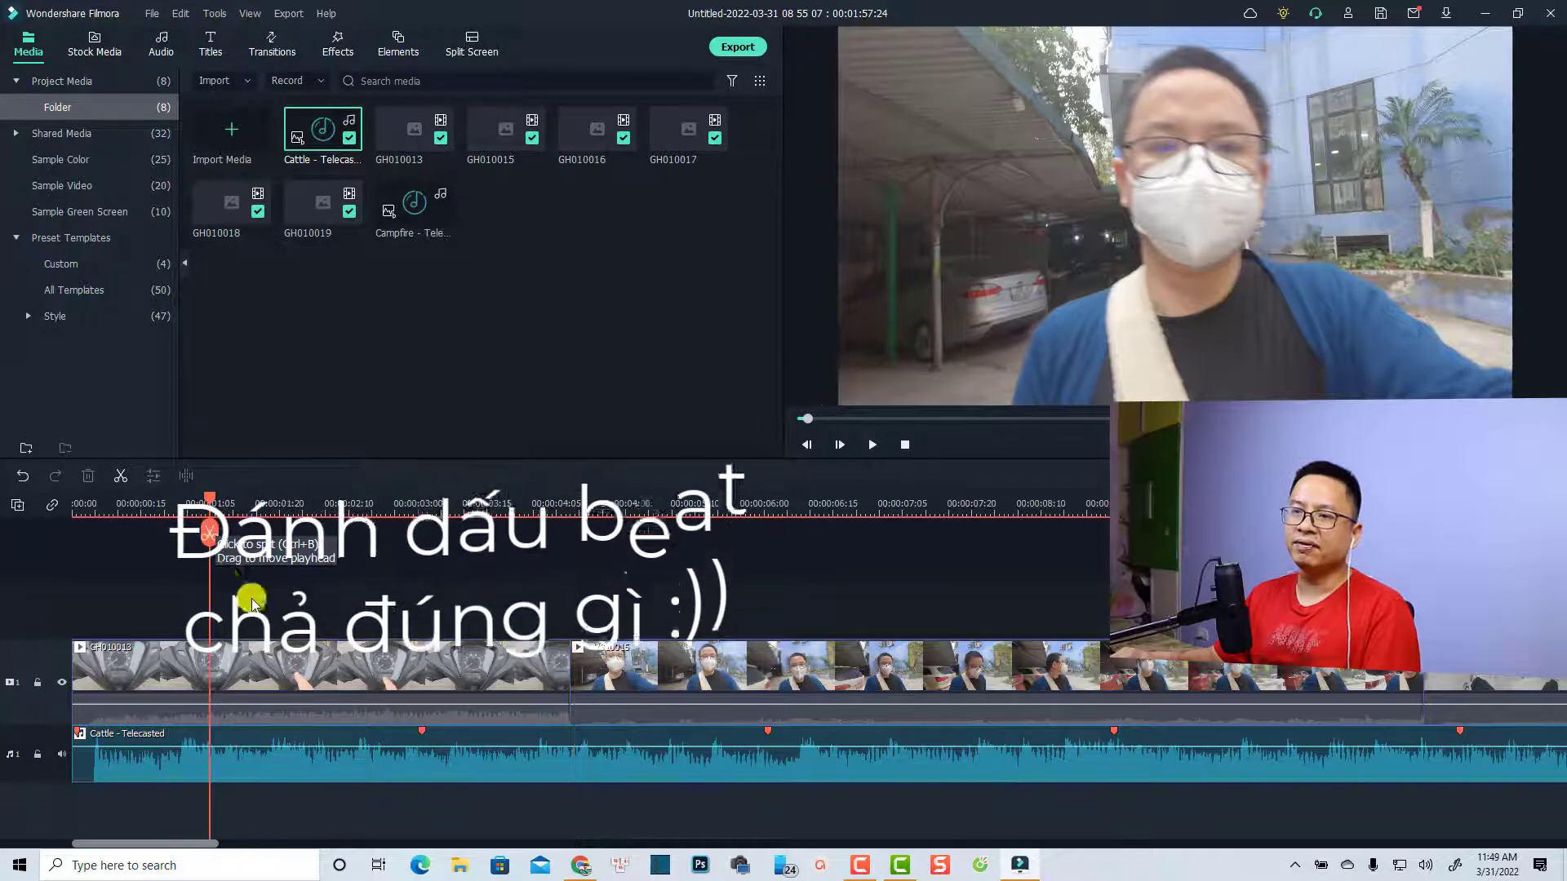
{"action": "left_click", "coordinate": [137, 513]}
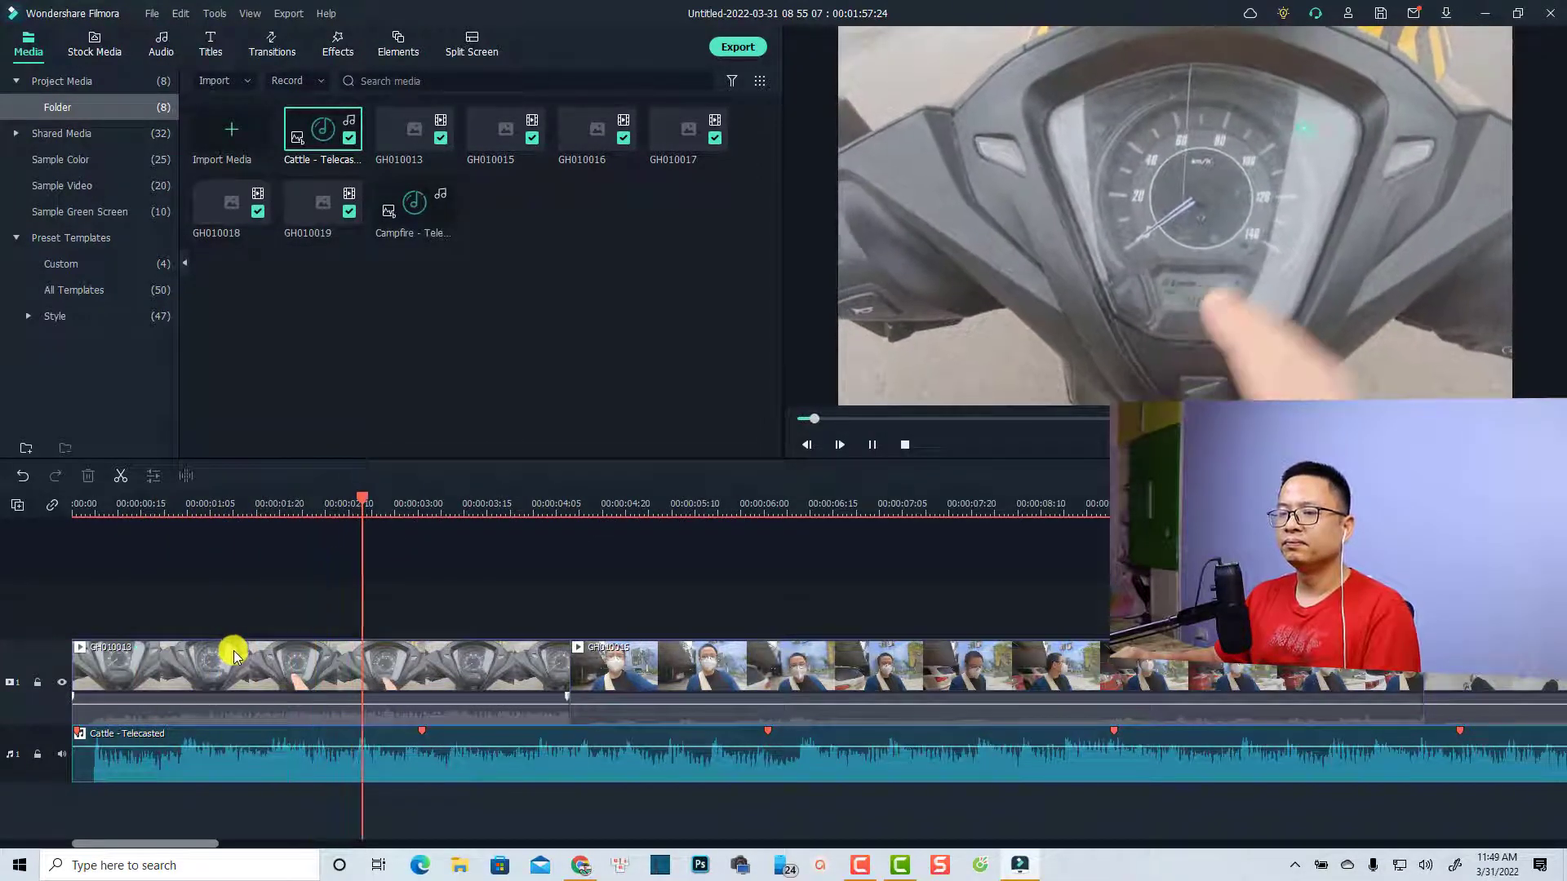
- Split clip GH010013 on the beat at about 2.5 seconds and delete the part after the cut
{"action": "left_click", "coordinate": [358, 514]}
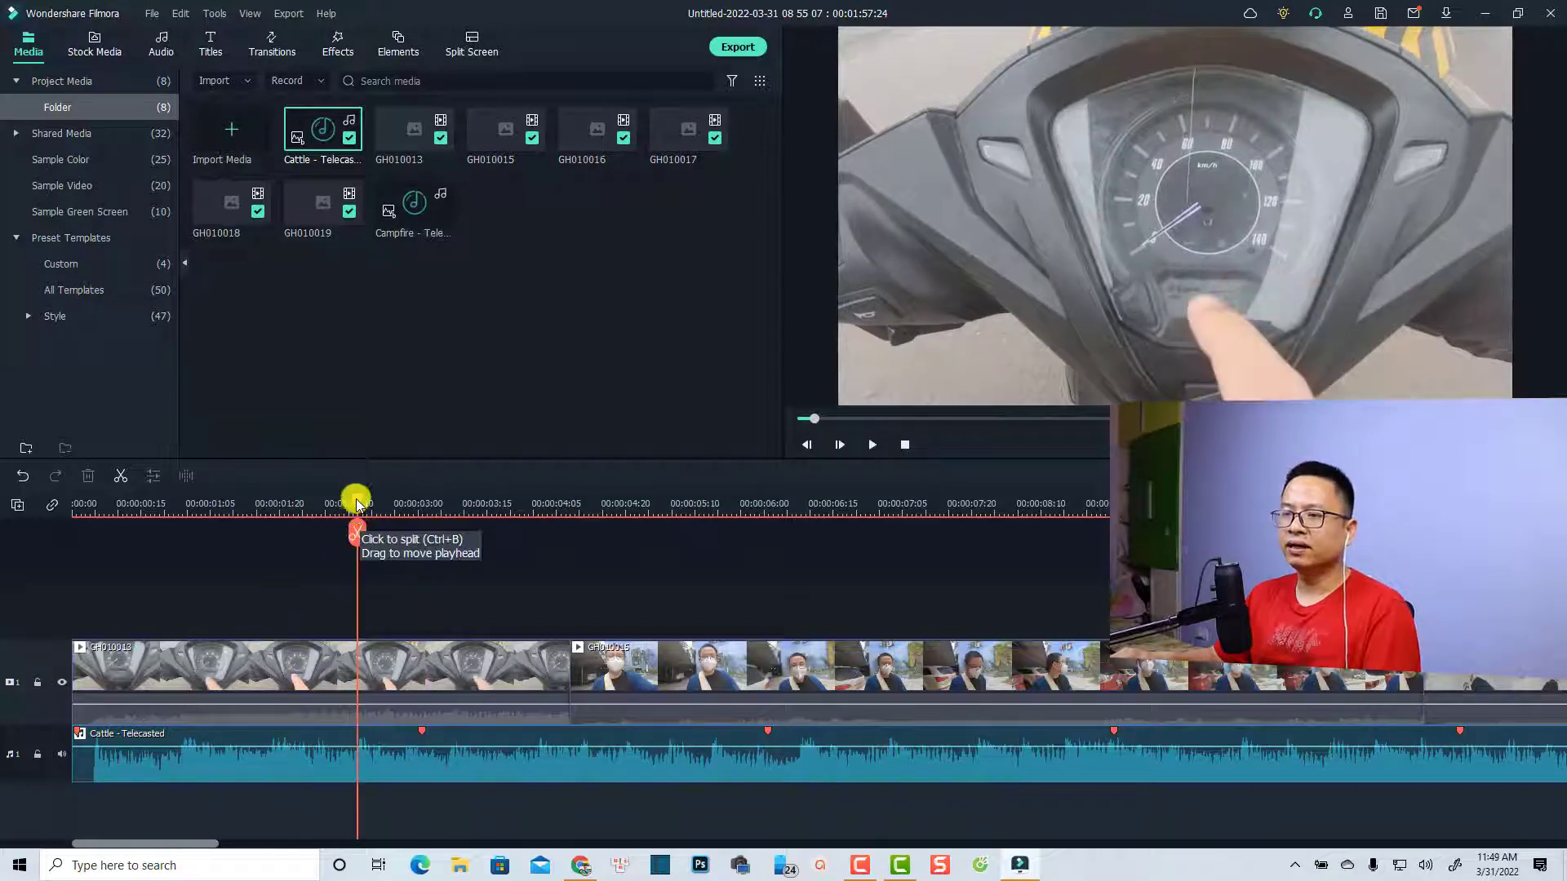
{"action": "left_click", "coordinate": [363, 502]}
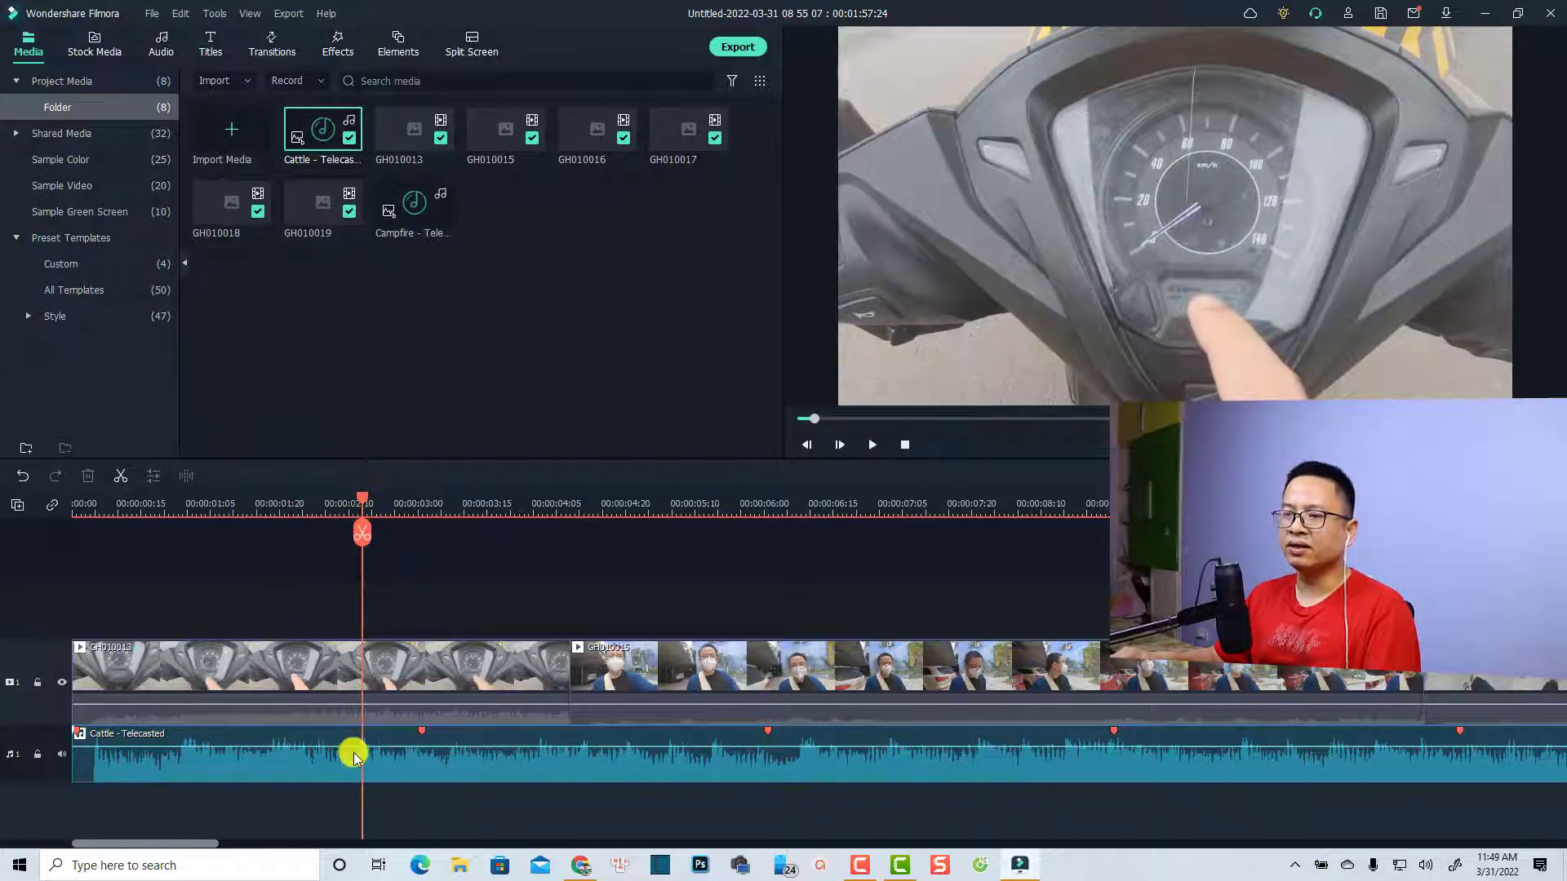
{"action": "left_click", "coordinate": [425, 673]}
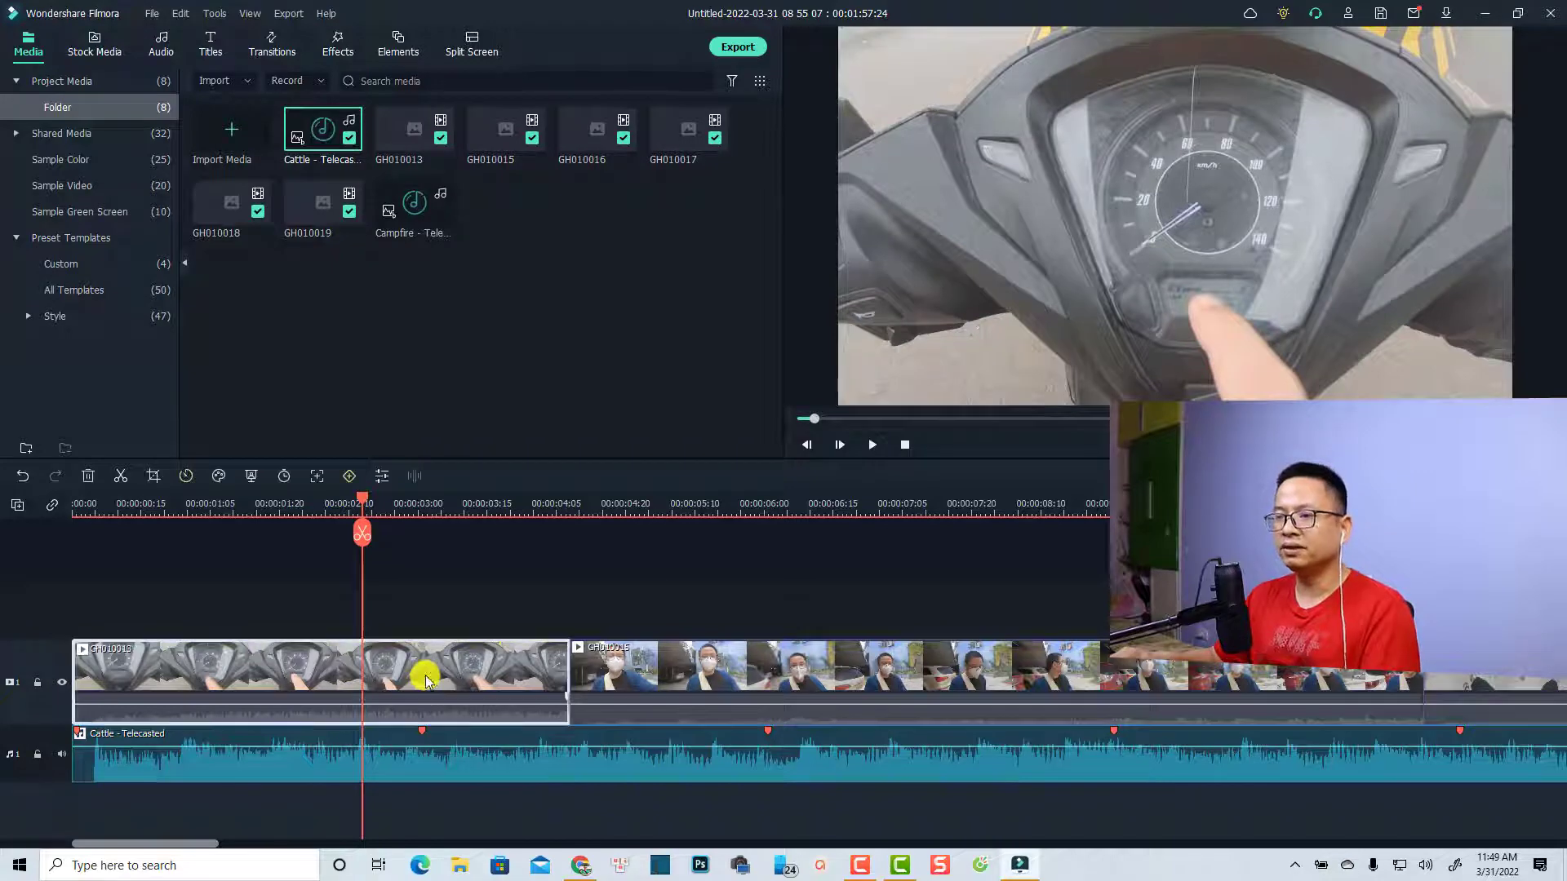
{"action": "left_click", "coordinate": [365, 534]}
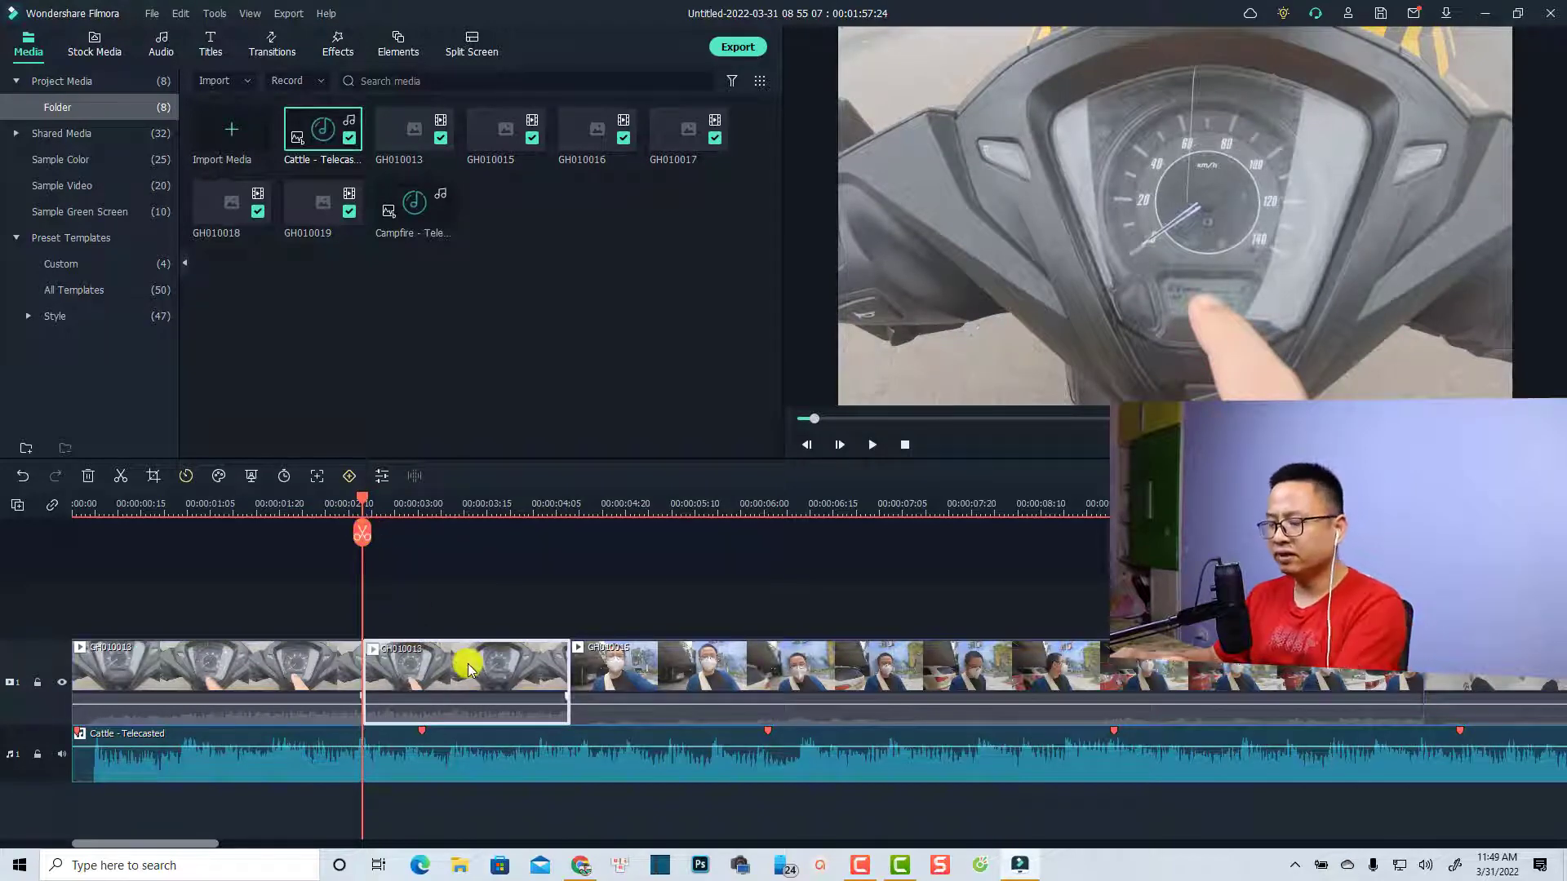
{"action": "key", "text": "Delete"}
- Play on to find the next beat, split clip GH010015 at about 5.6 seconds and delete its remainder
{"action": "left_click", "coordinate": [190, 510]}
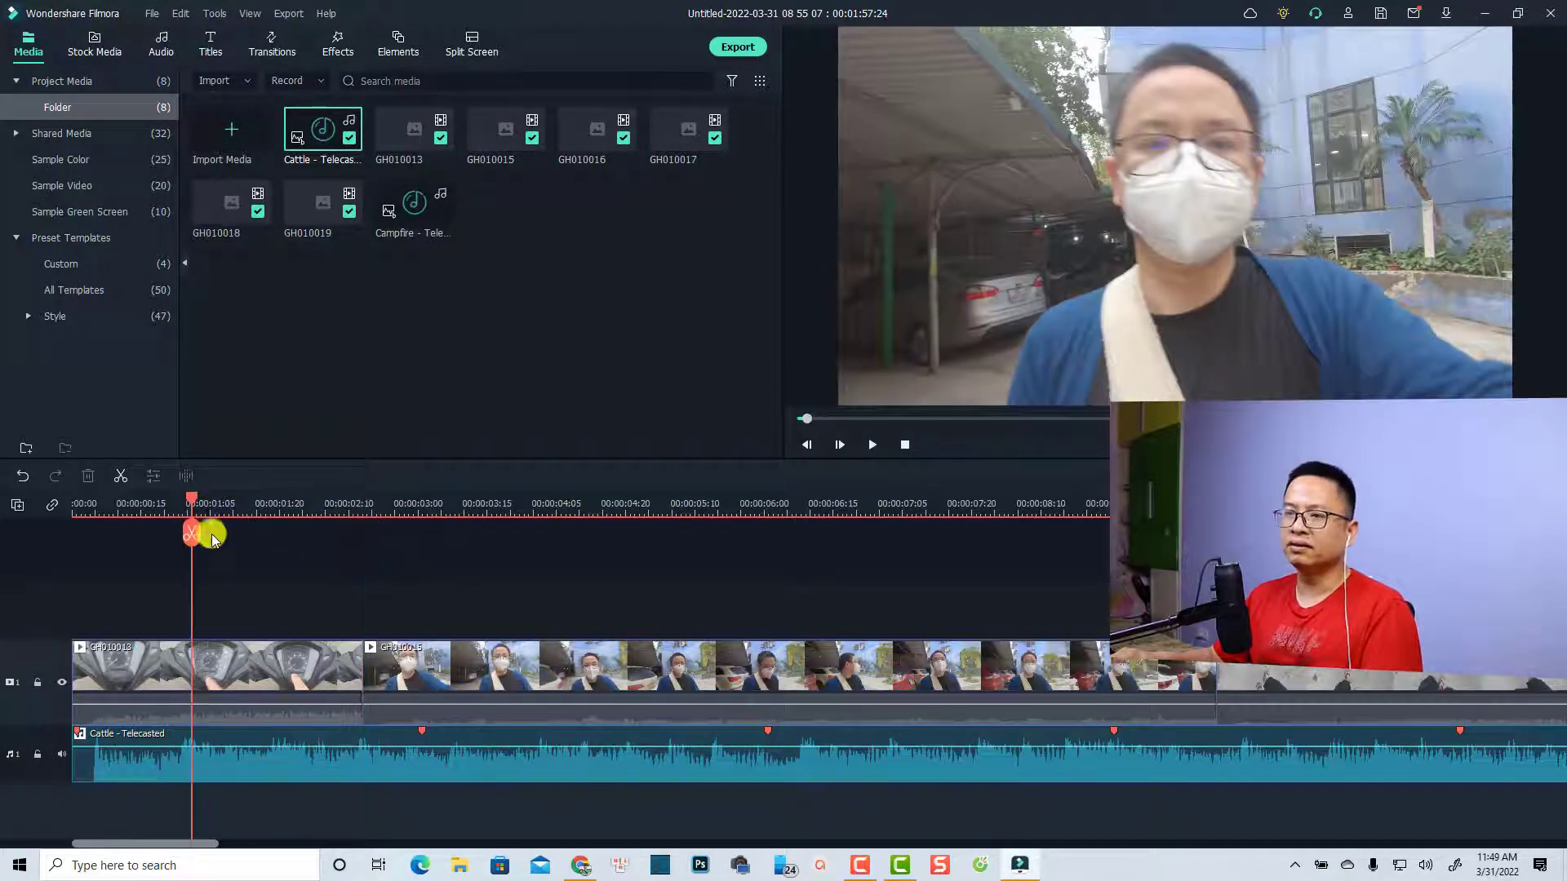
{"action": "key", "text": "space"}
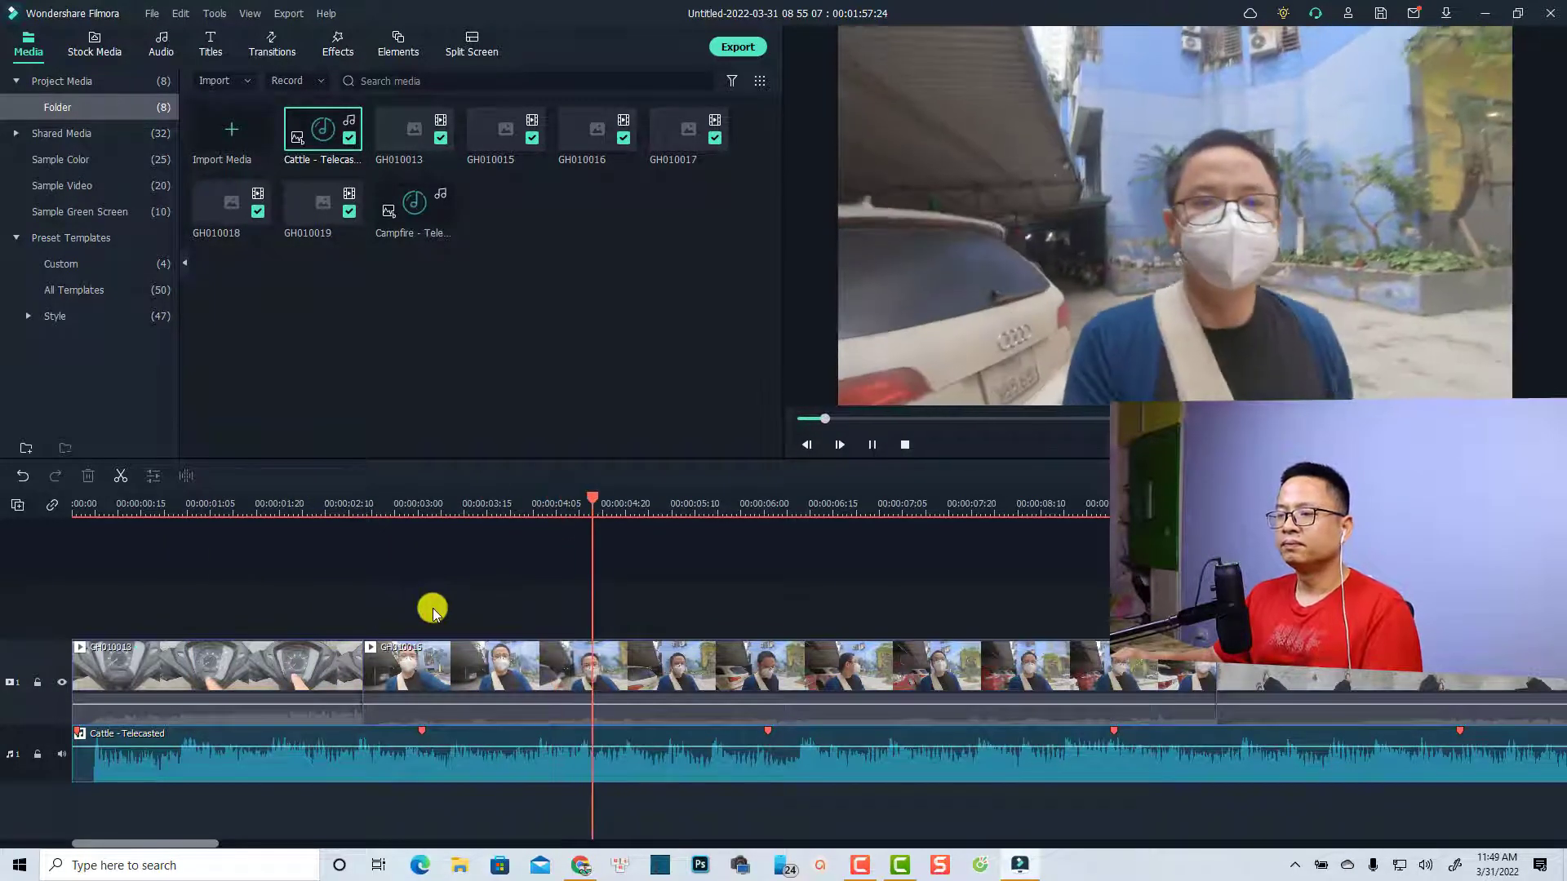
{"action": "key", "text": "space"}
{"action": "left_click", "coordinate": [745, 498]}
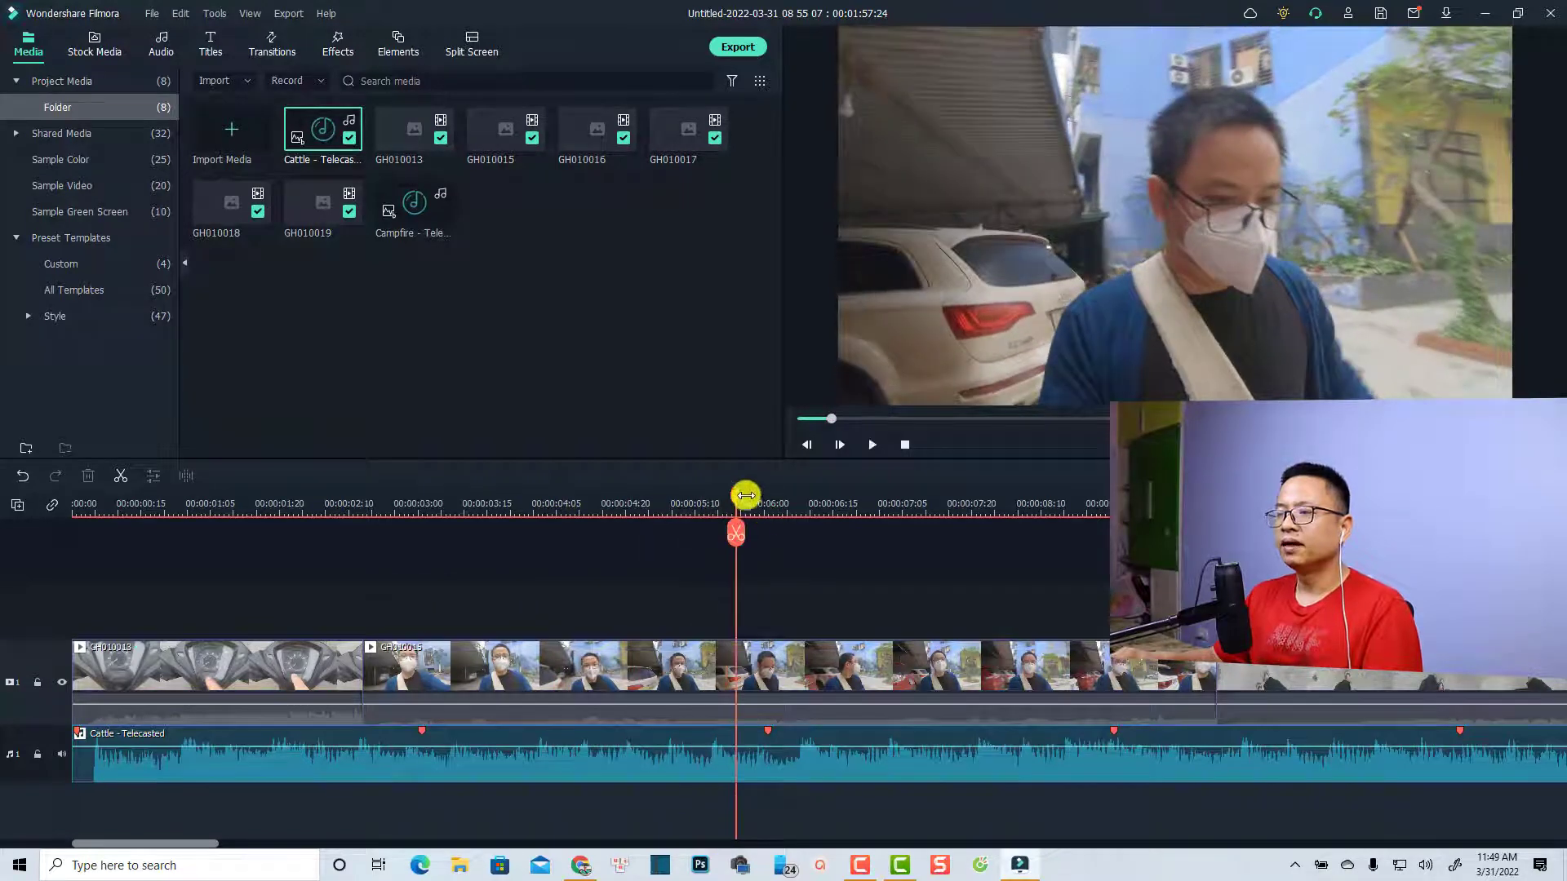
{"action": "left_click_drag", "start_coordinate": [736, 497], "coordinate": [717, 499]}
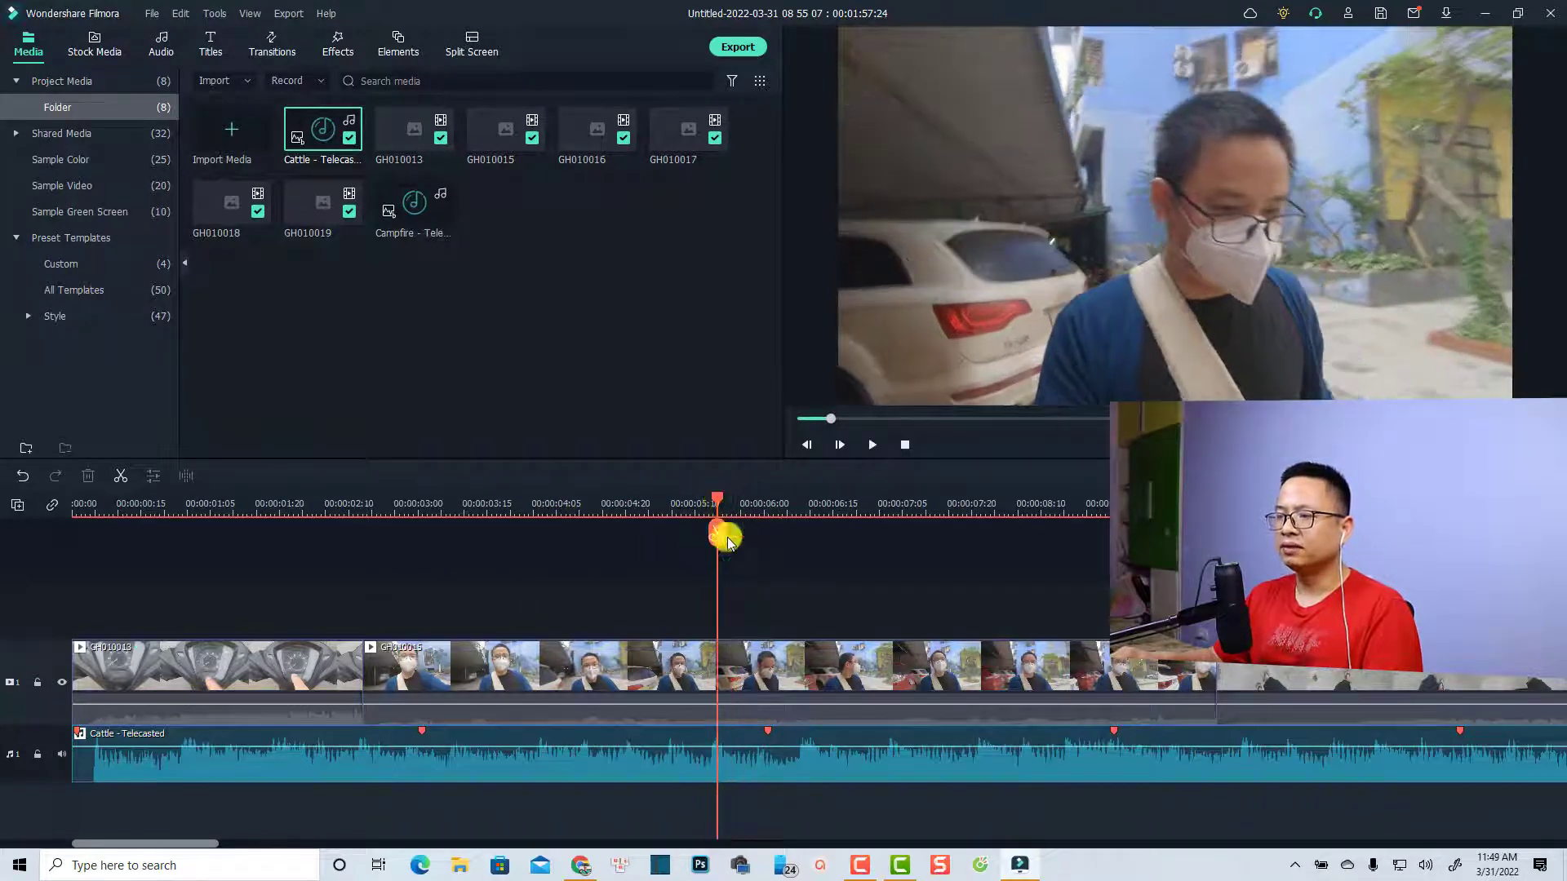
{"action": "left_click", "coordinate": [767, 677]}
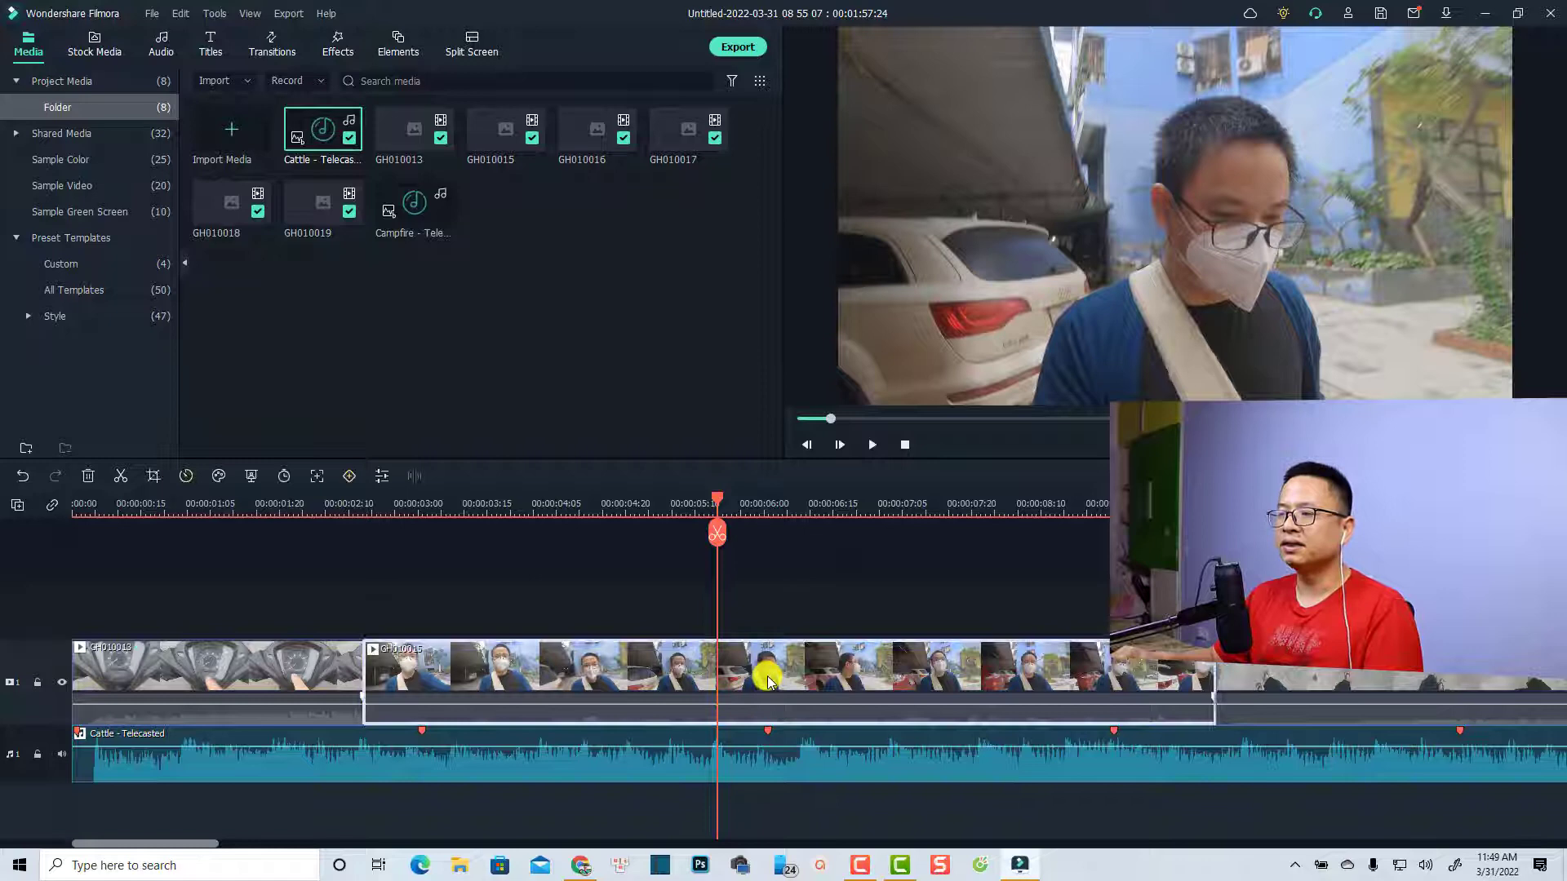
{"action": "left_click", "coordinate": [716, 535]}
{"action": "key", "text": "Delete"}
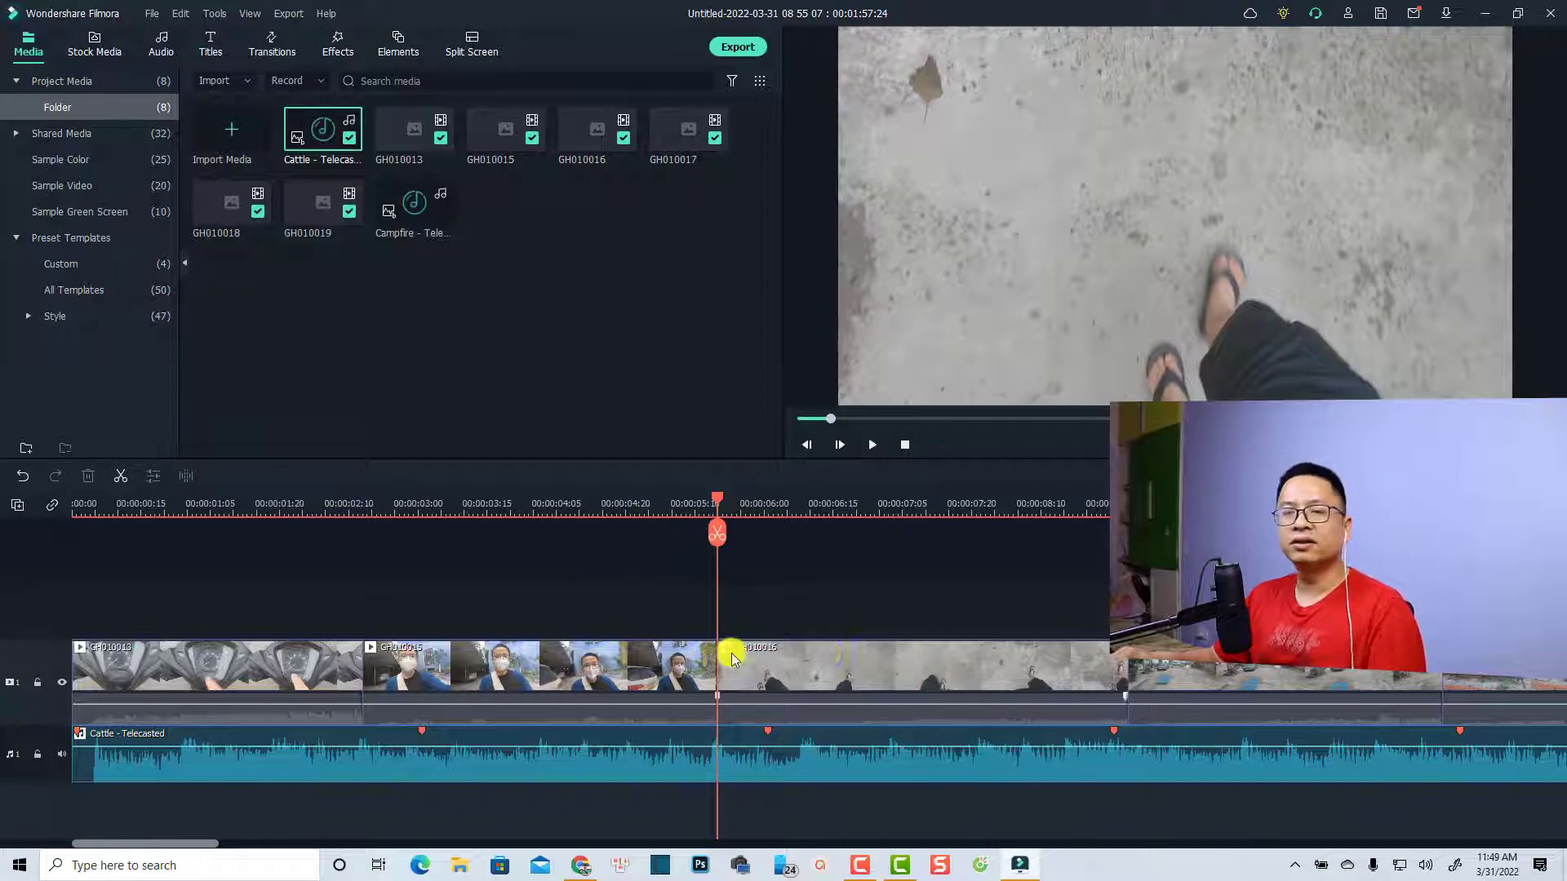
- Play from the start, split clip GH010016 on the beat at about 7.2 seconds and delete the part after the cut
{"action": "scroll", "coordinate": [917, 665], "scroll_direction": "down", "scroll_amount": 8}
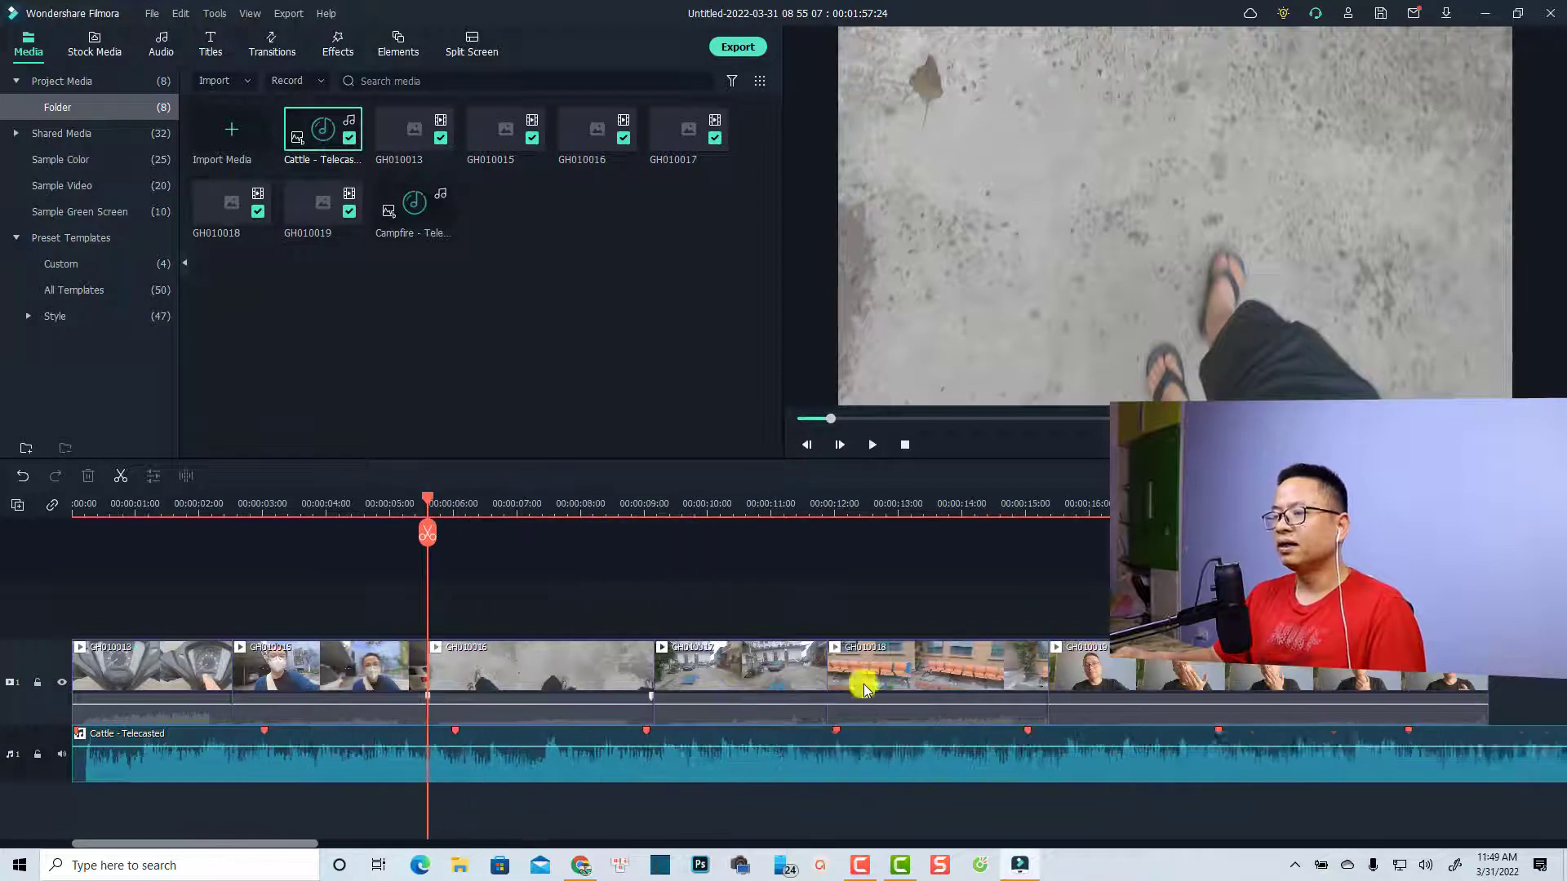
{"action": "scroll", "coordinate": [507, 691], "scroll_direction": "down", "scroll_amount": 2}
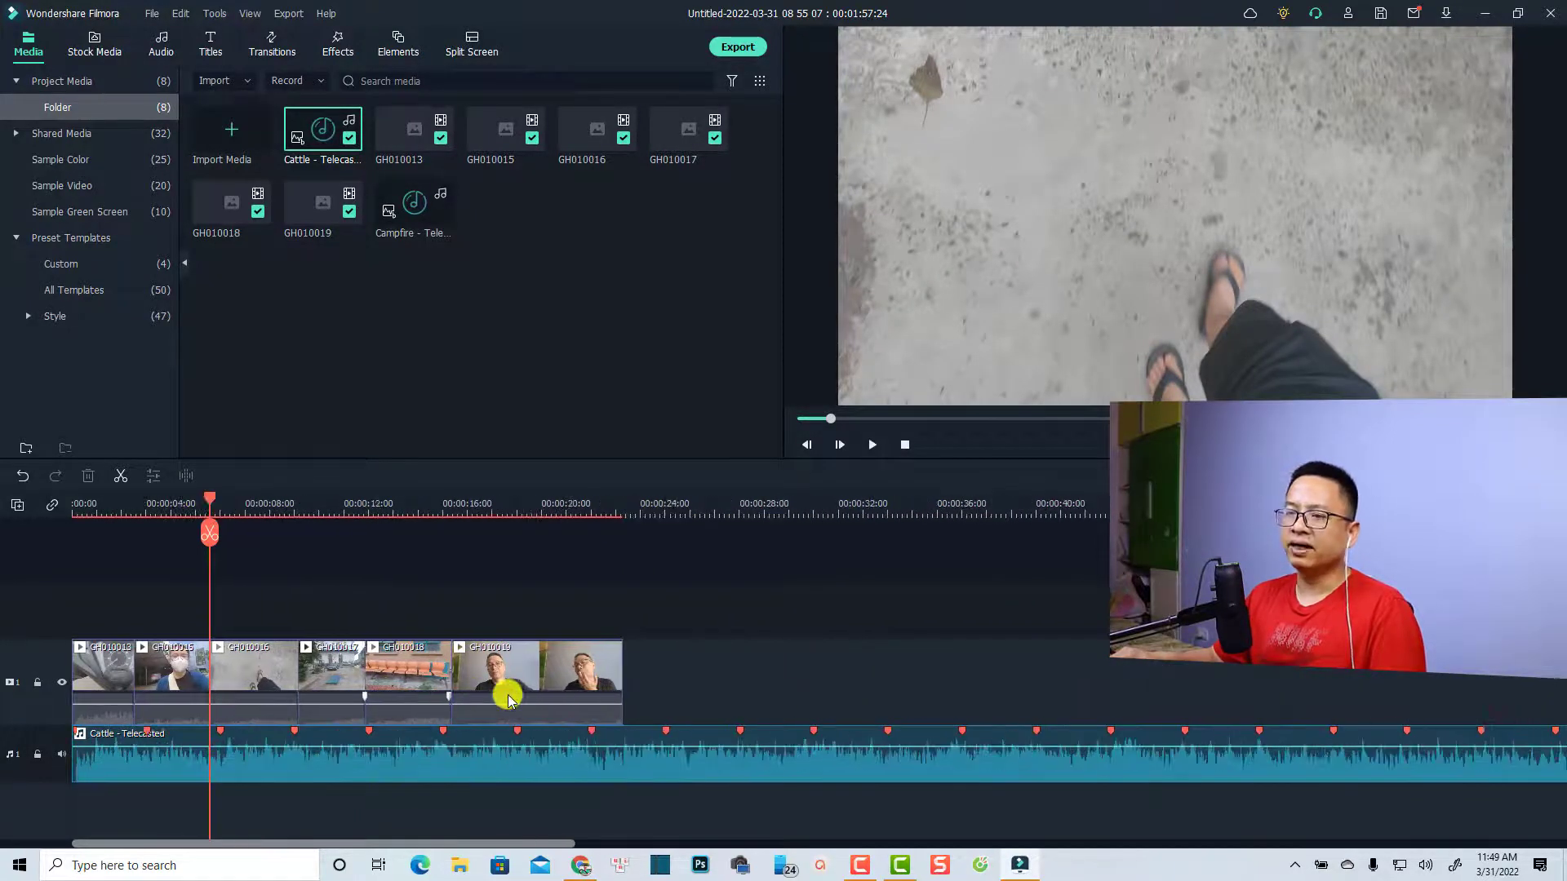
{"action": "left_click", "coordinate": [77, 507]}
{"action": "key", "text": "space"}
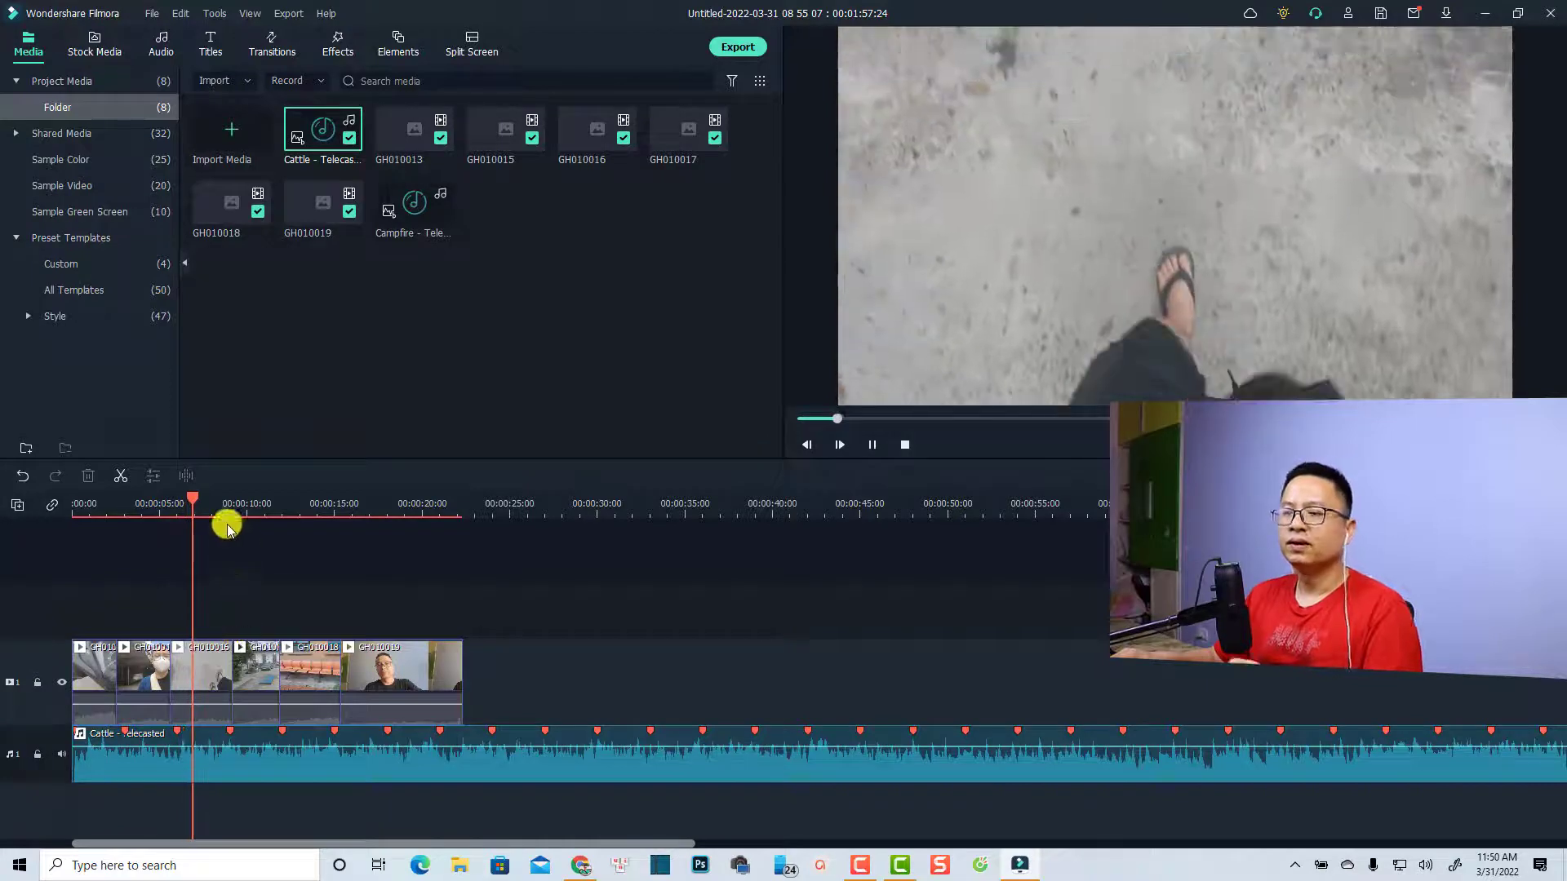
{"action": "left_click", "coordinate": [200, 501]}
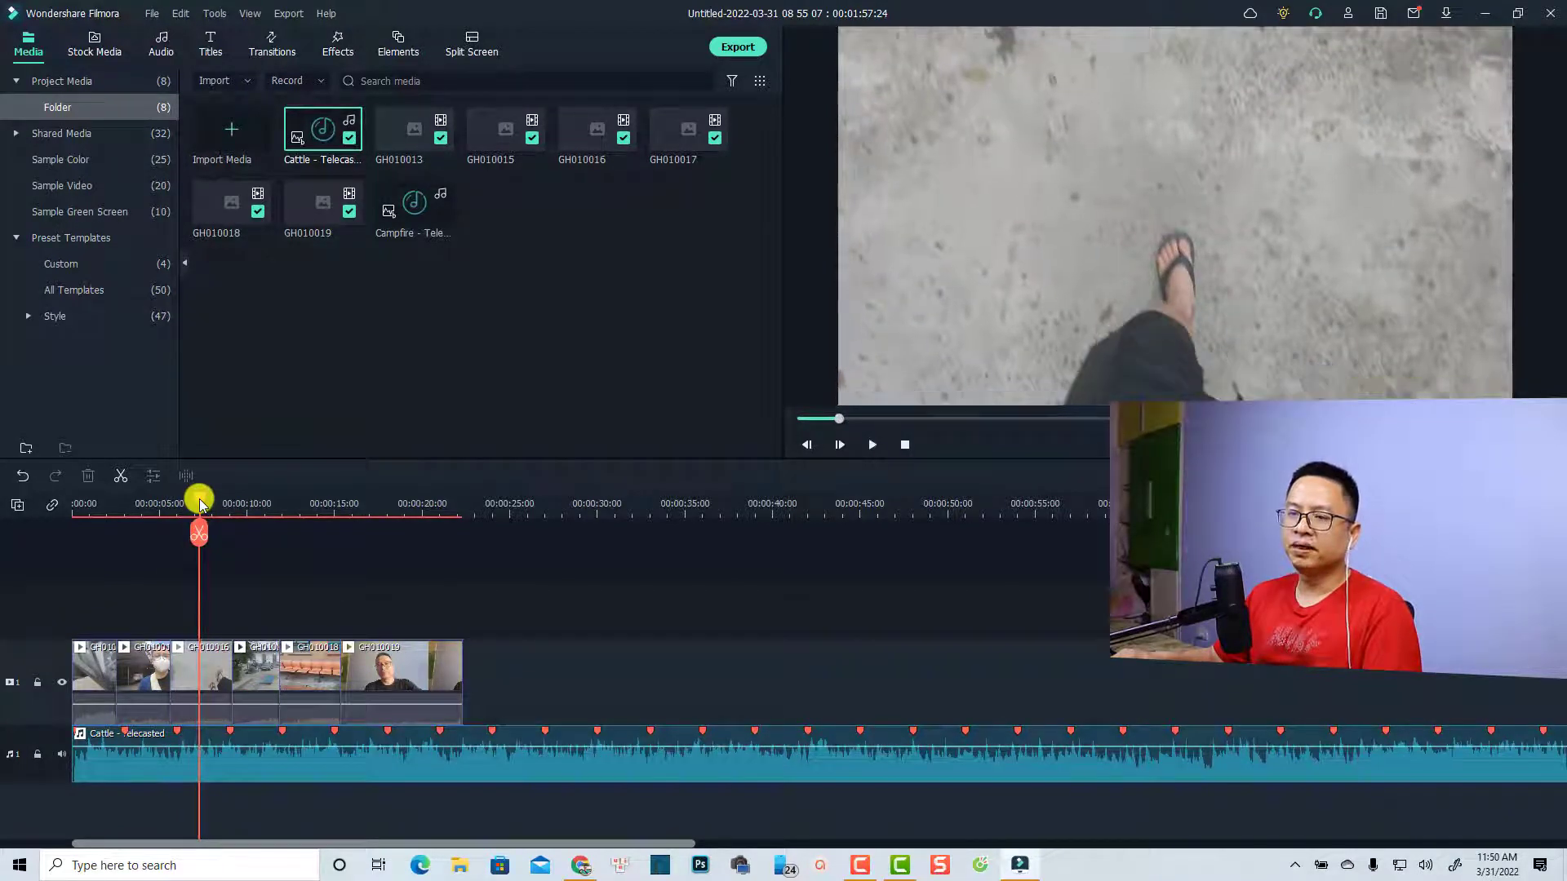
{"action": "left_click", "coordinate": [200, 667]}
{"action": "key", "text": "ctrl+b"}
{"action": "left_click", "coordinate": [219, 676]}
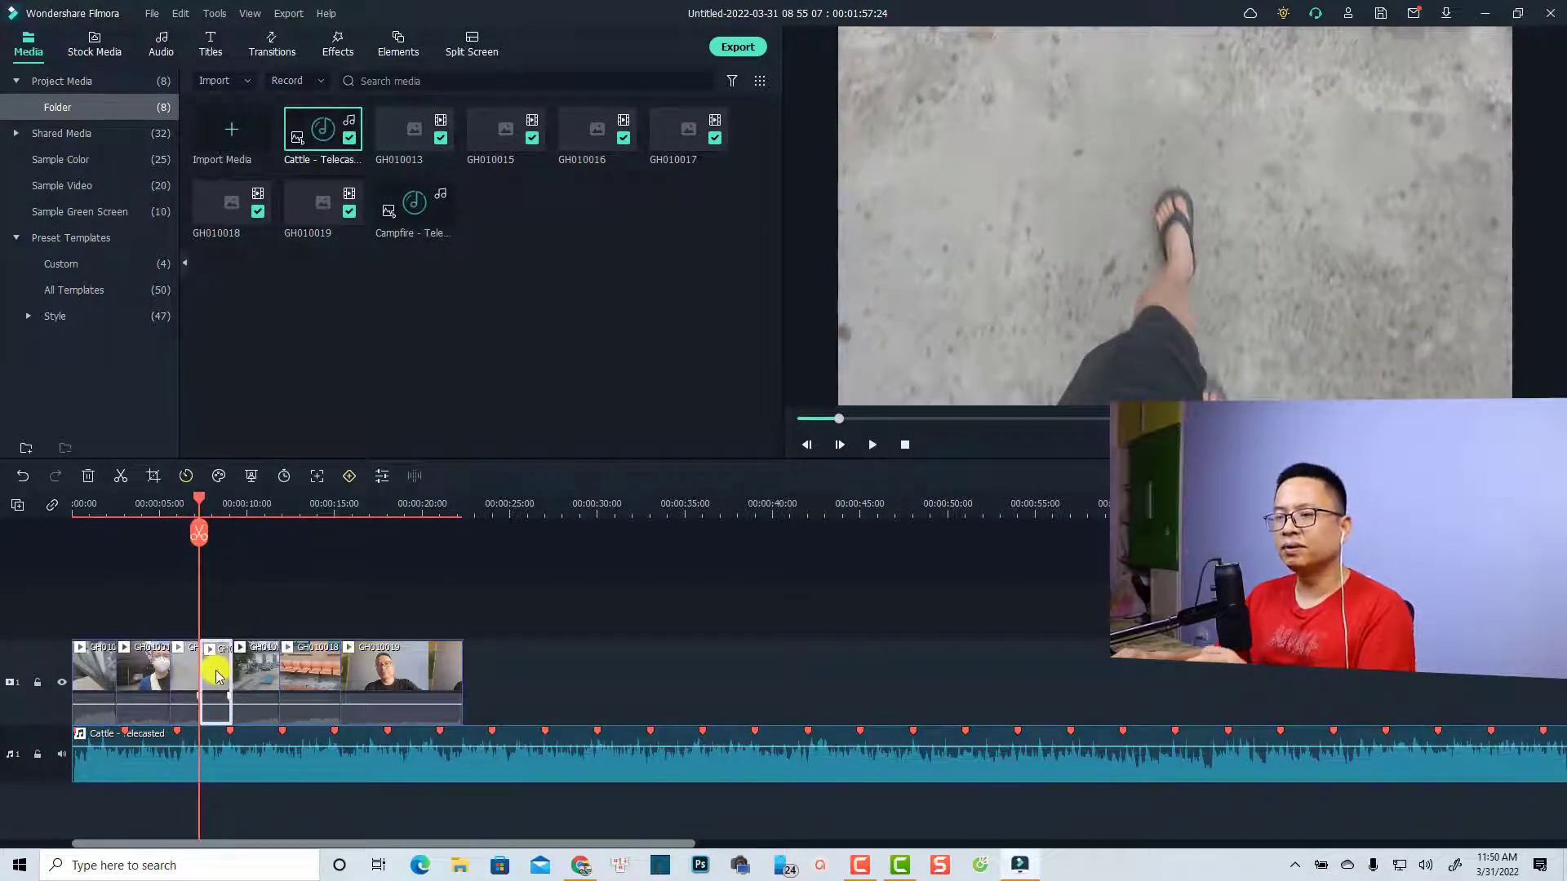
{"action": "key", "text": "Delete"}
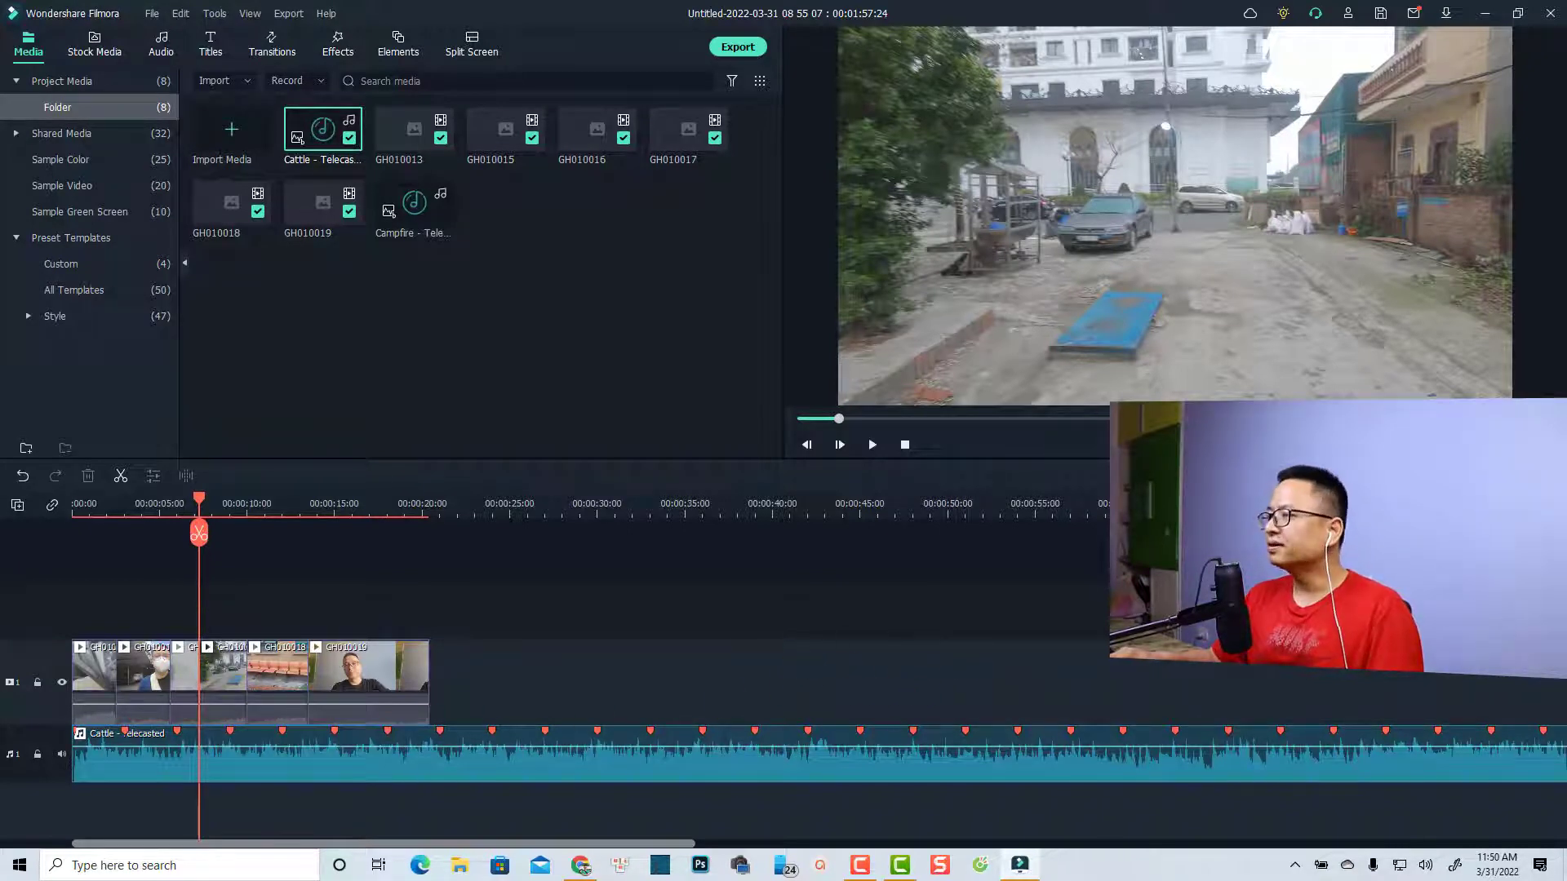
- Raise the volume of Cattle - Telecasted on the timeline to 6.21 dB and play it to check the loudness
{"action": "scroll", "coordinate": [576, 732], "scroll_direction": "down", "scroll_amount": 1}
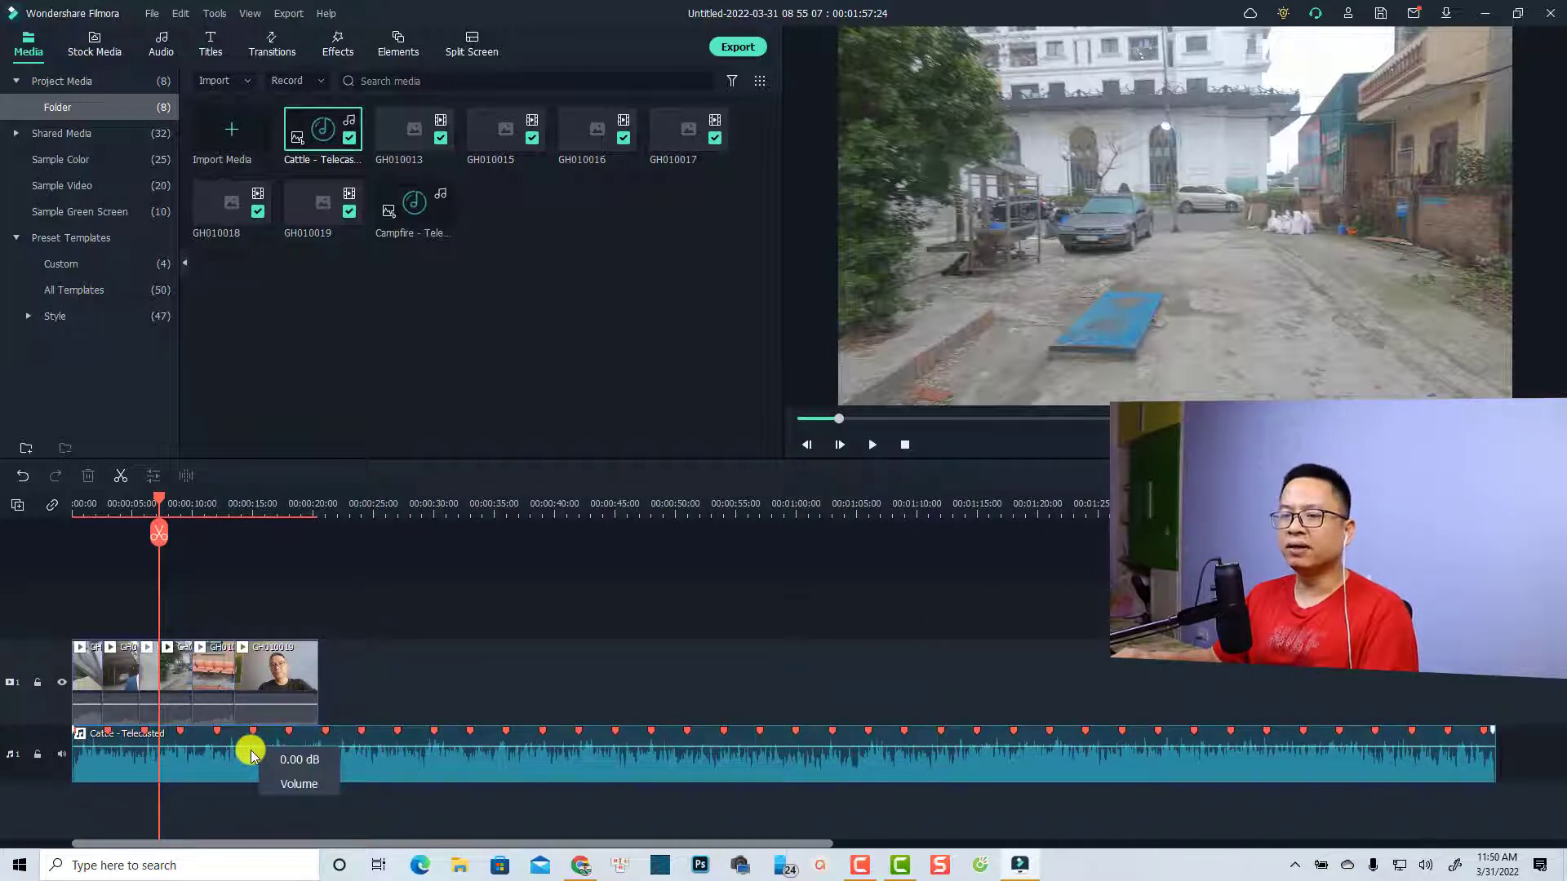
{"action": "left_click_drag", "start_coordinate": [252, 750], "coordinate": [250, 743]}
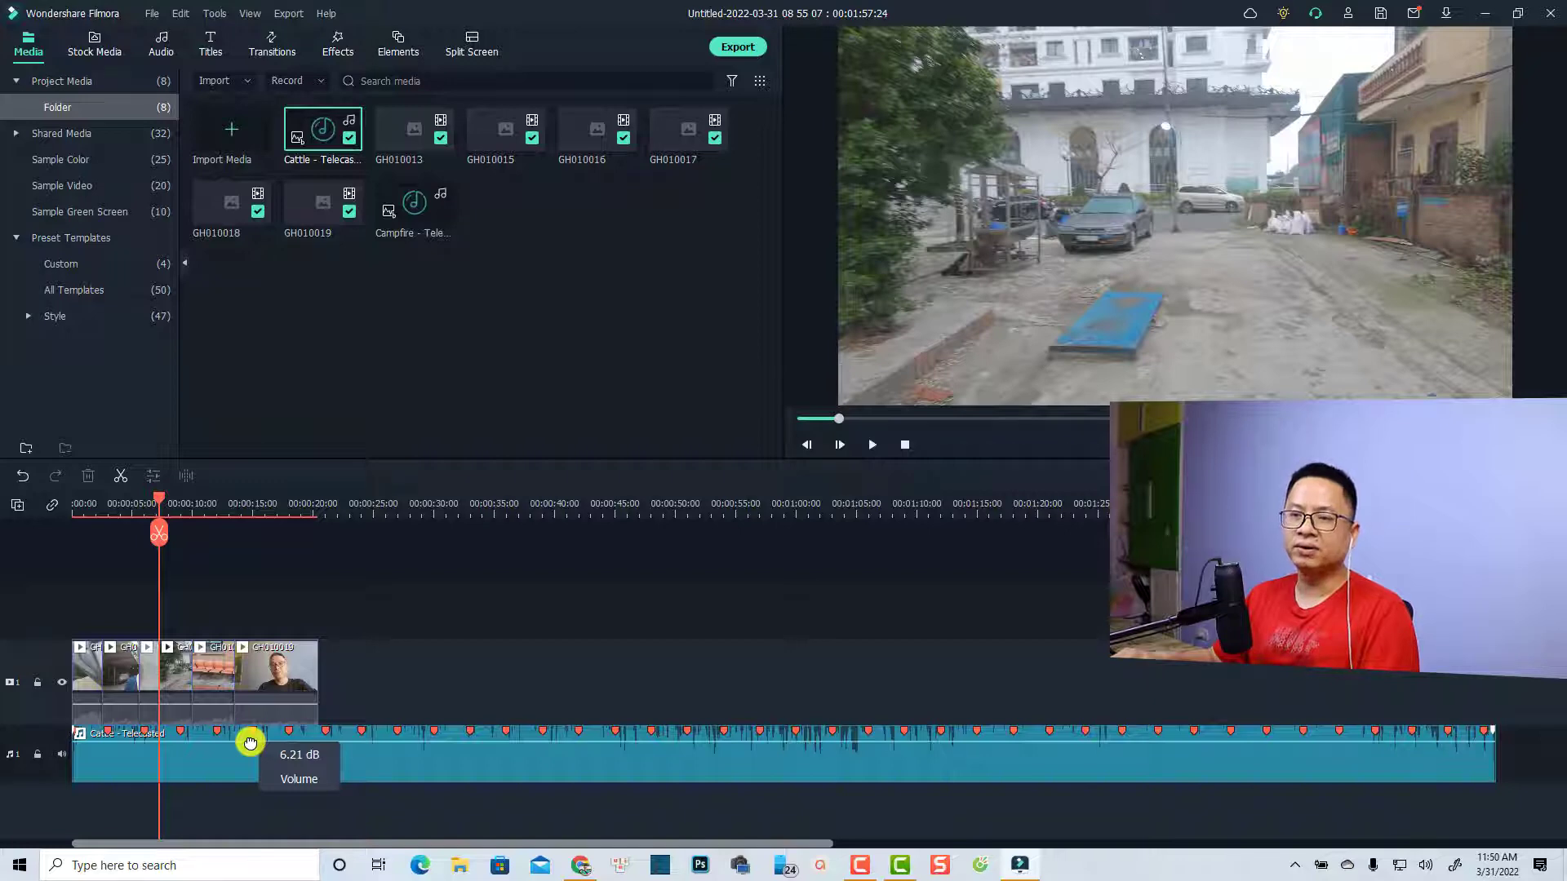
{"action": "left_click_drag", "start_coordinate": [251, 742], "coordinate": [251, 743]}
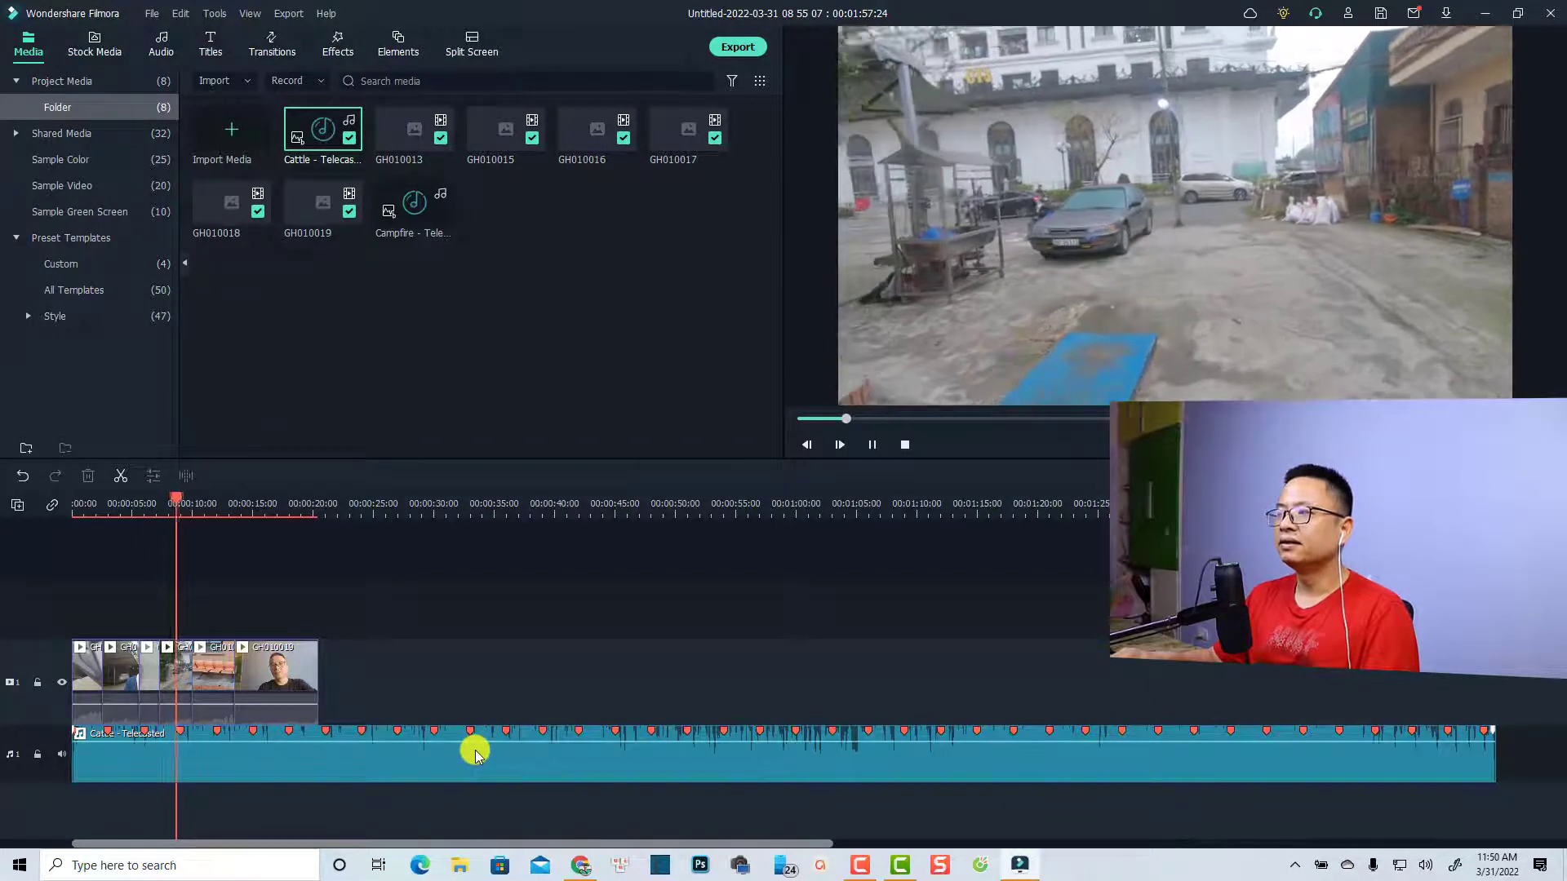
{"action": "key", "text": "space"}
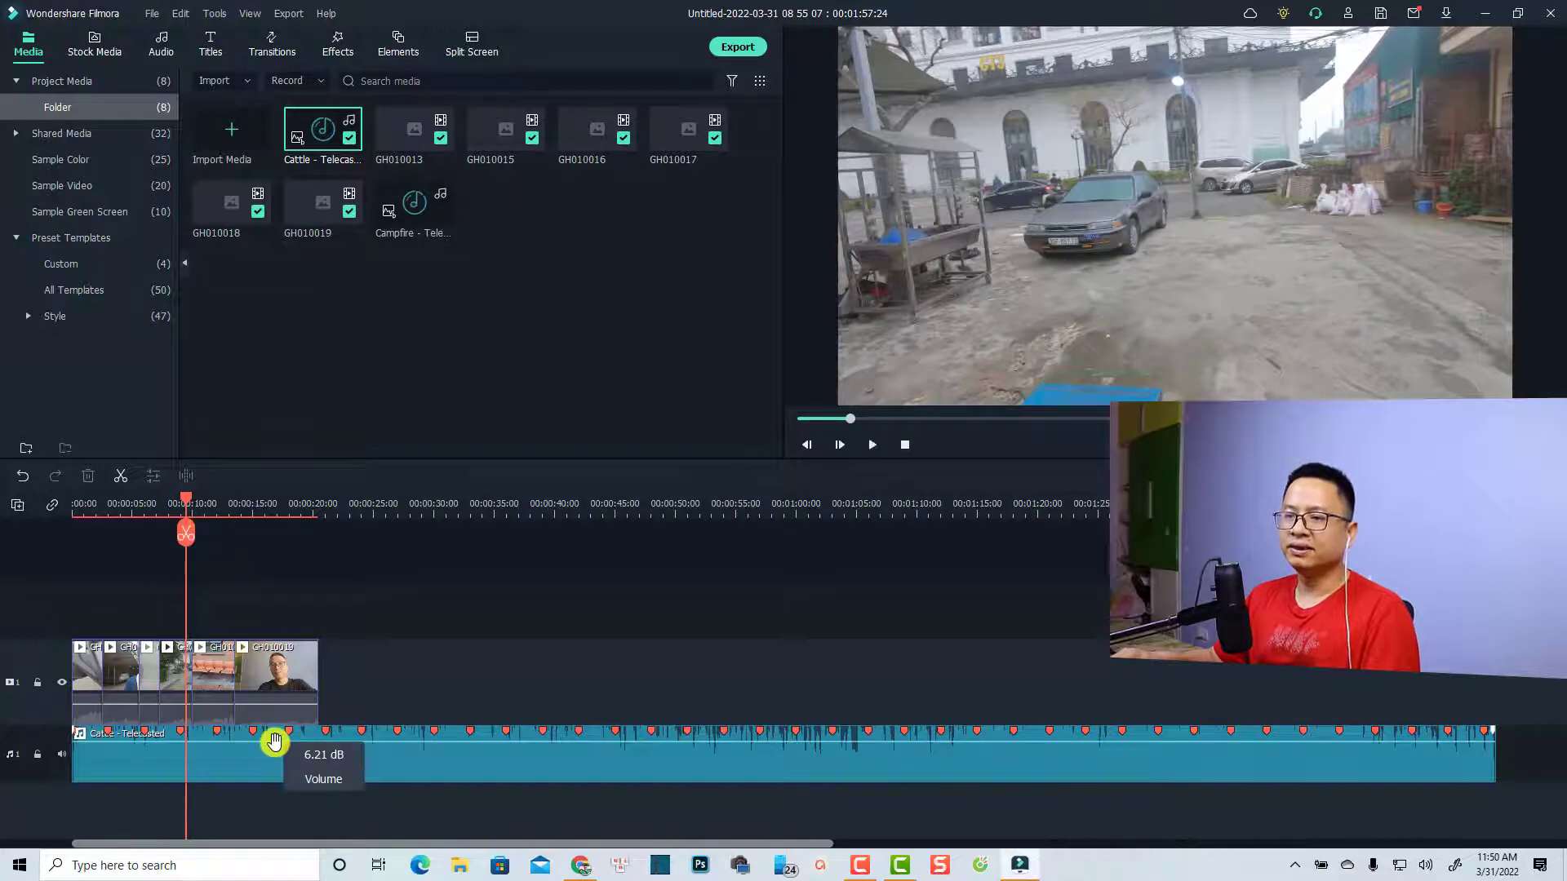
- Lower the volume of Cattle - Telecasted on the timeline to 2.36 dB and listen to it again
{"action": "left_click_drag", "start_coordinate": [274, 741], "coordinate": [270, 745]}
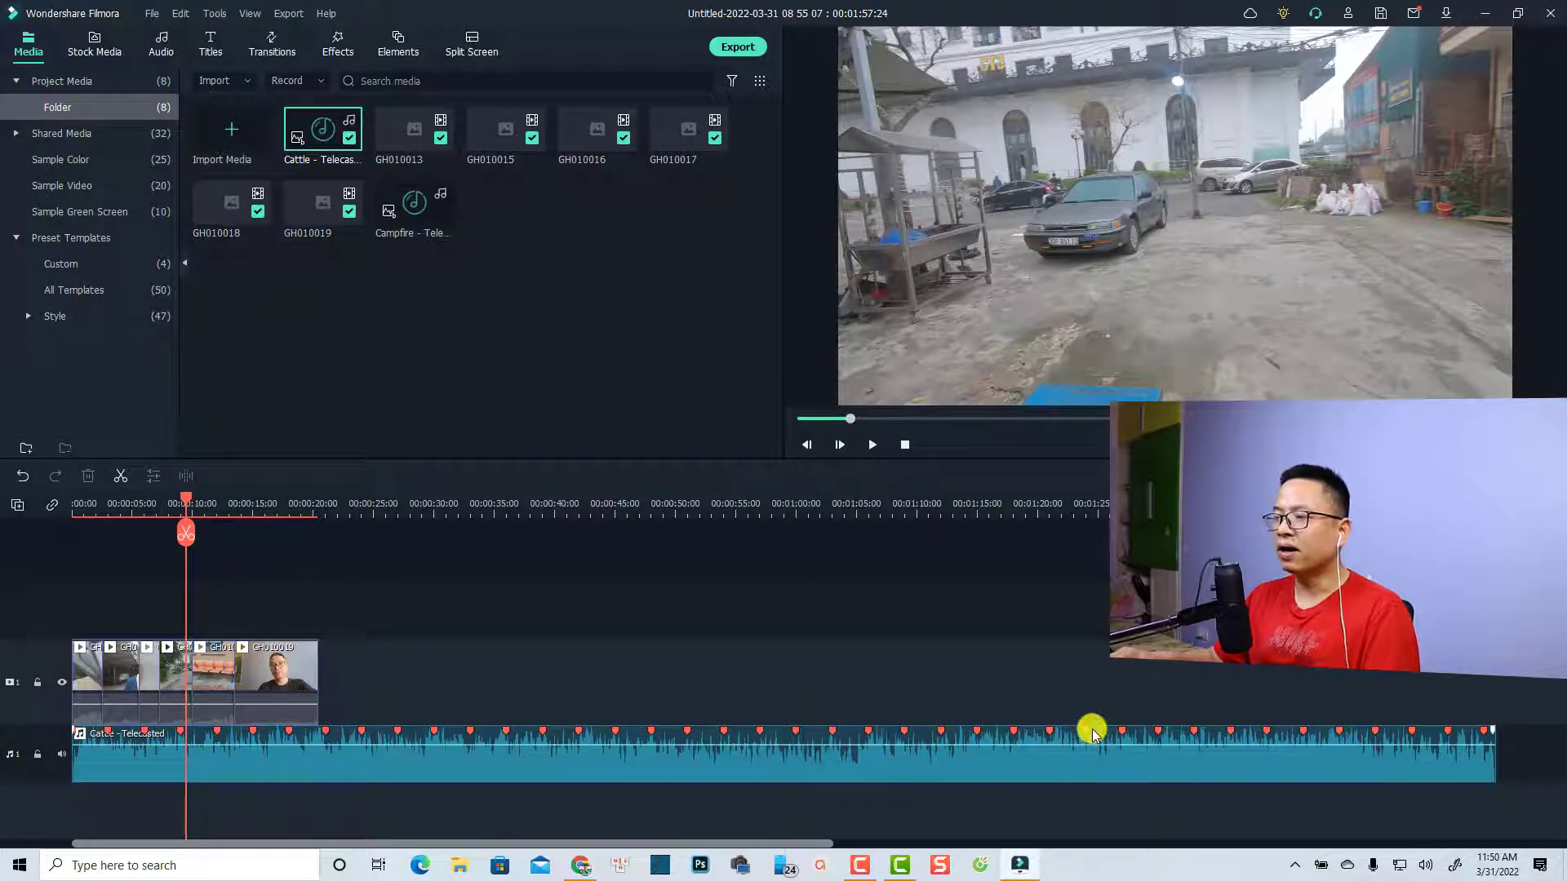
{"action": "key", "text": "space"}
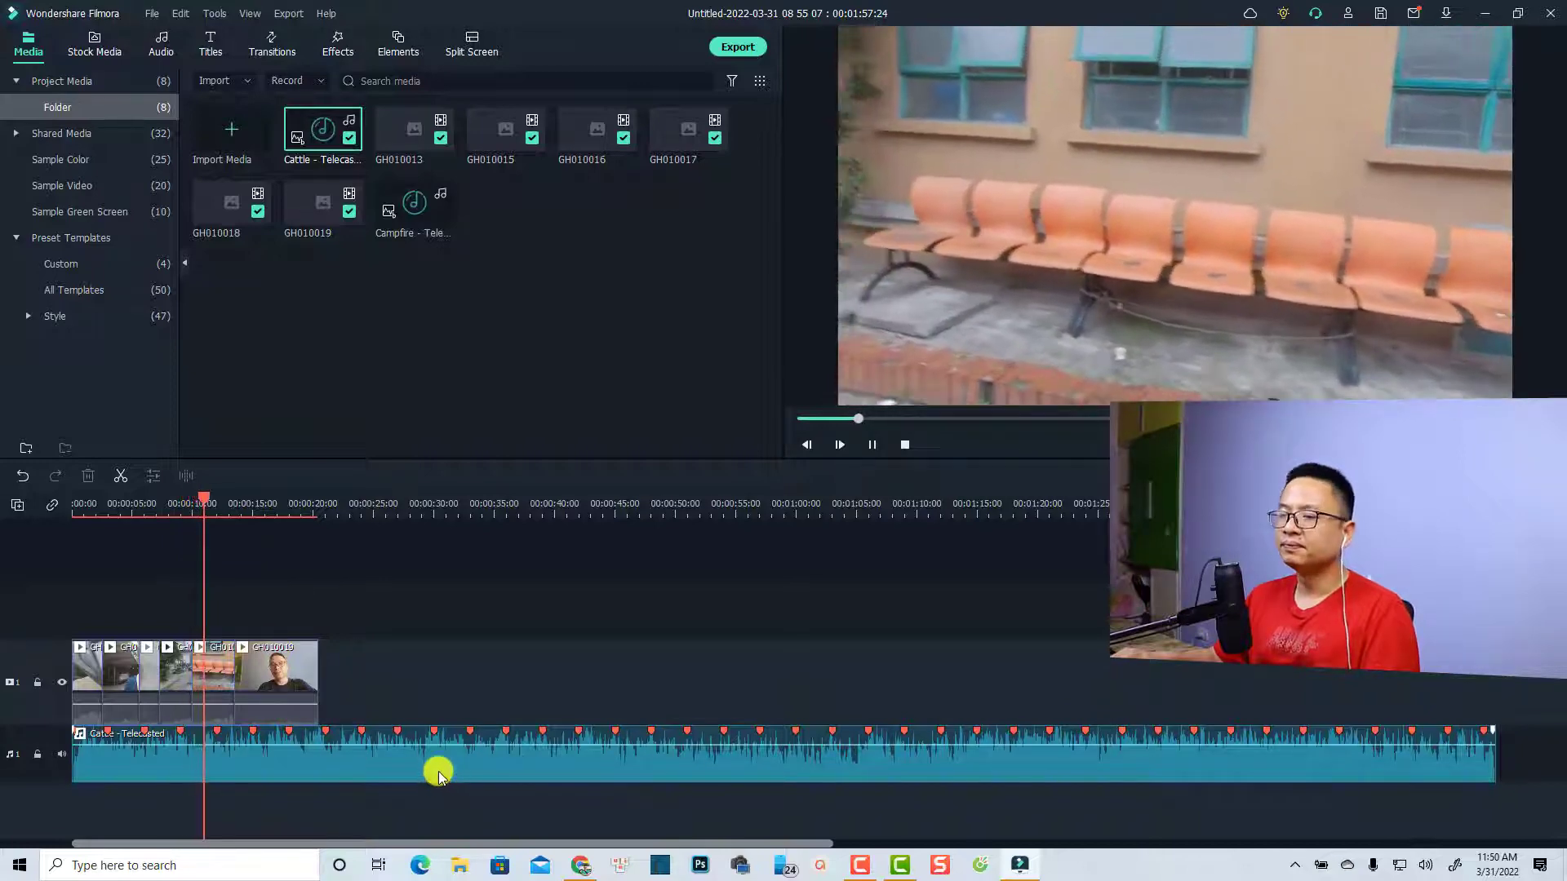
{"action": "key", "text": "space"}
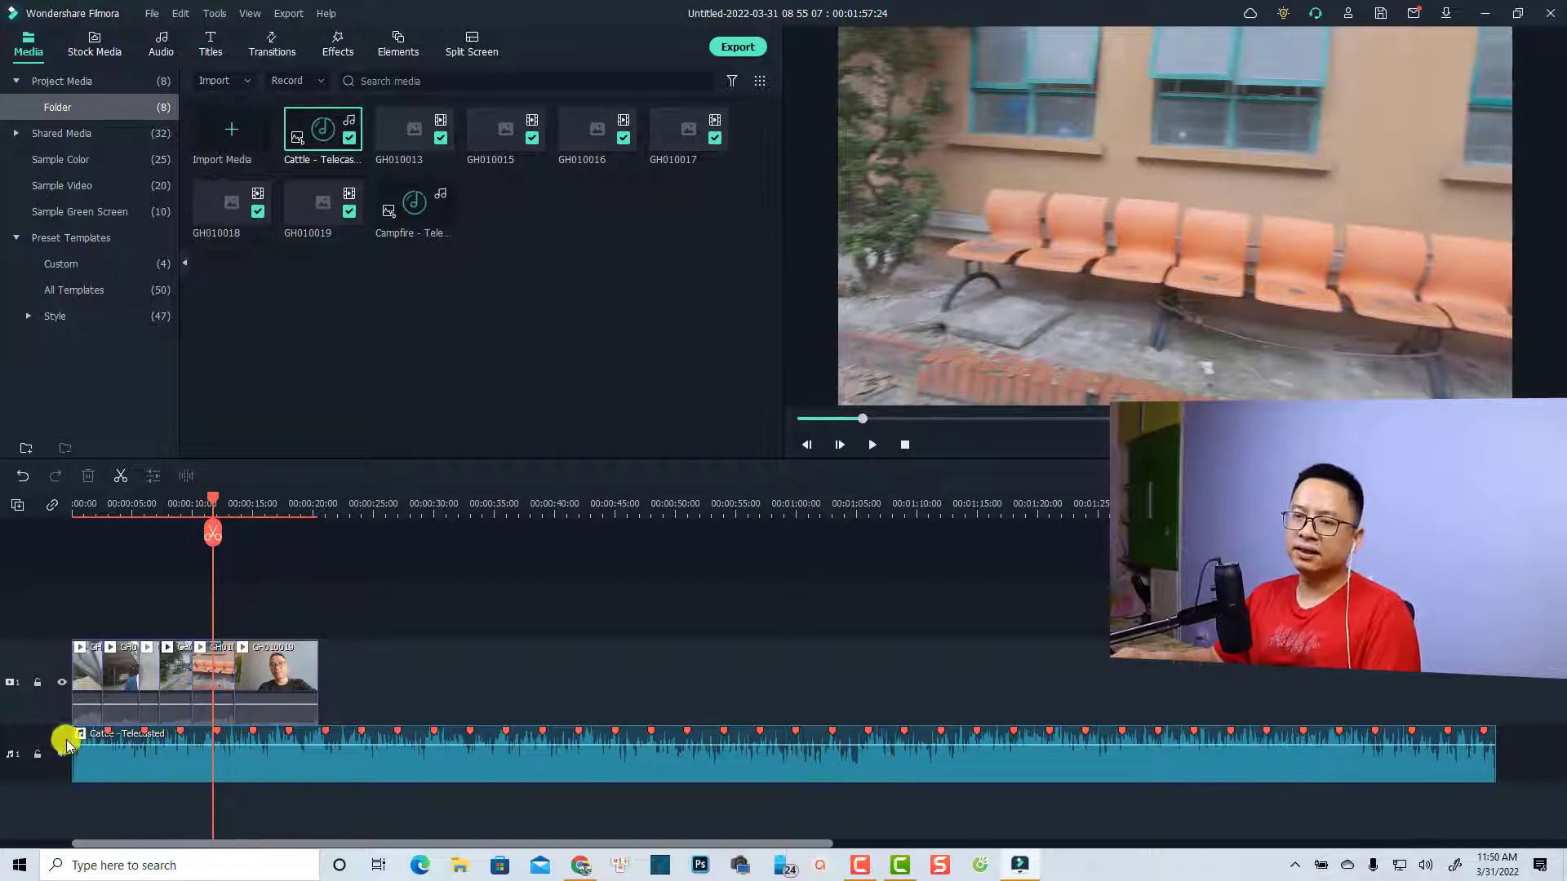
- Add a 10 s fade-in and a 10.36 s fade-out to Cattle - Telecasted, checking the fade-in by playback
{"action": "left_click_drag", "start_coordinate": [73, 729], "coordinate": [192, 749]}
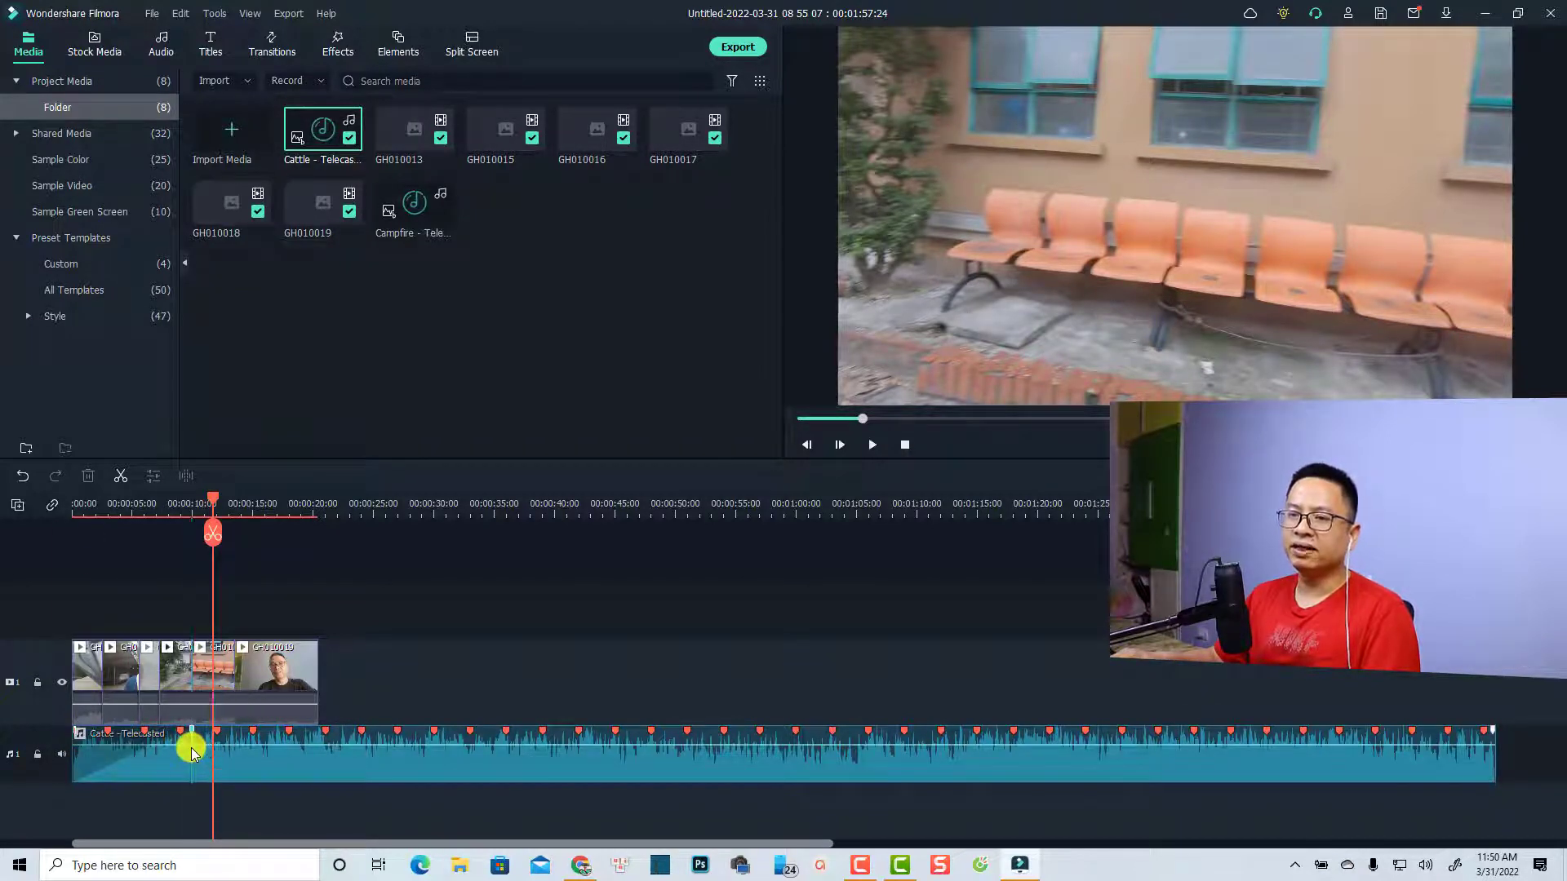
{"action": "left_click", "coordinate": [74, 510]}
{"action": "key", "text": "space"}
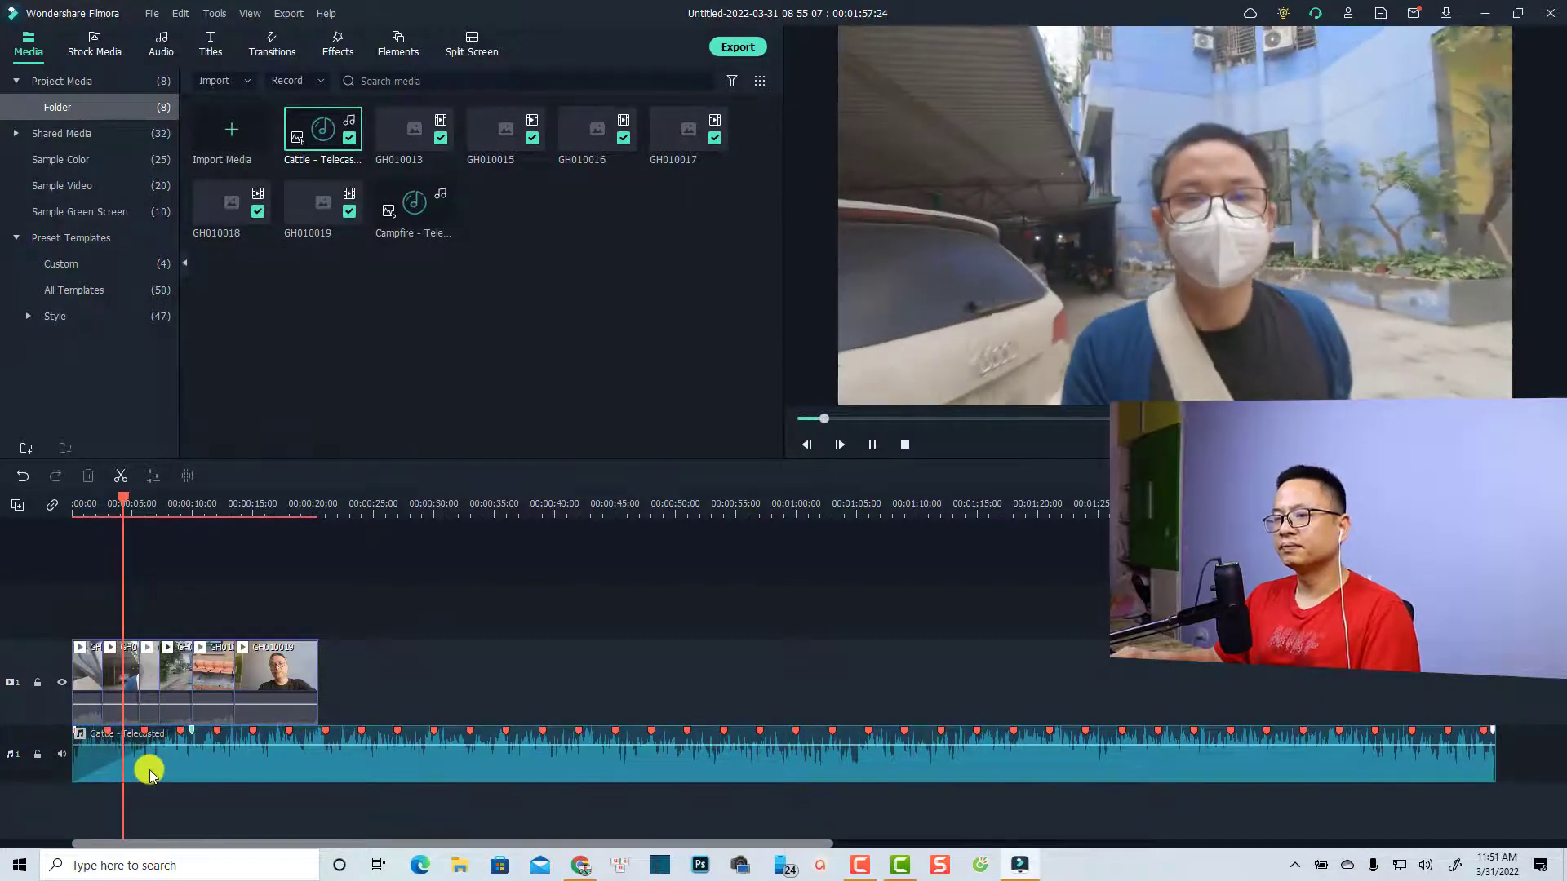
{"action": "key", "text": "space"}
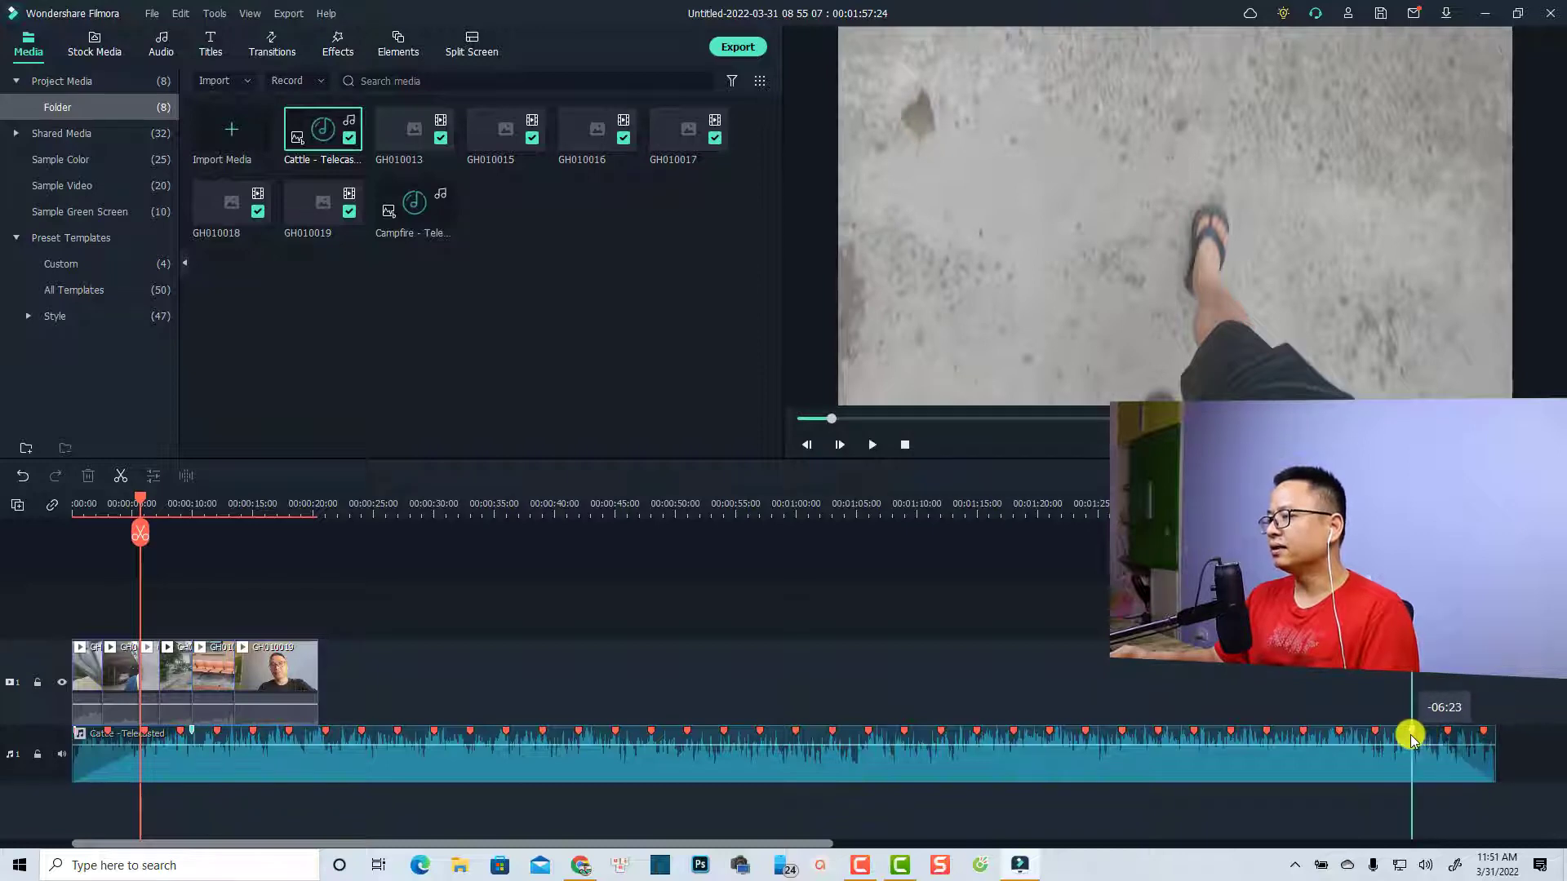
{"action": "left_click", "coordinate": [1358, 744]}
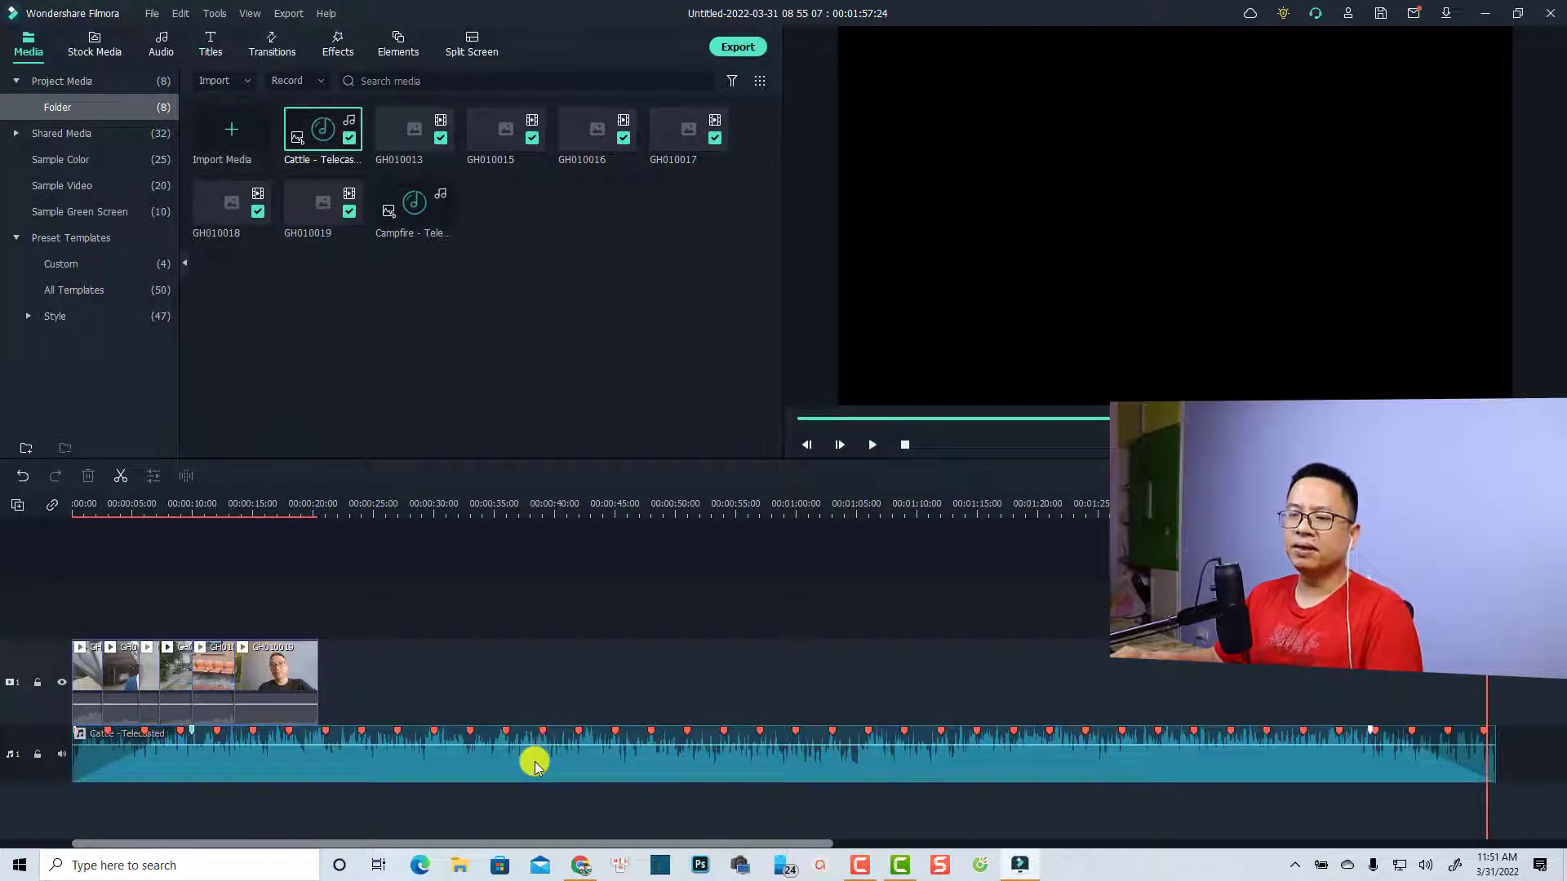
- Open the audio settings of Cattle - Telecasted and lower its volume to -0.96 dB
{"action": "left_click", "coordinate": [354, 763]}
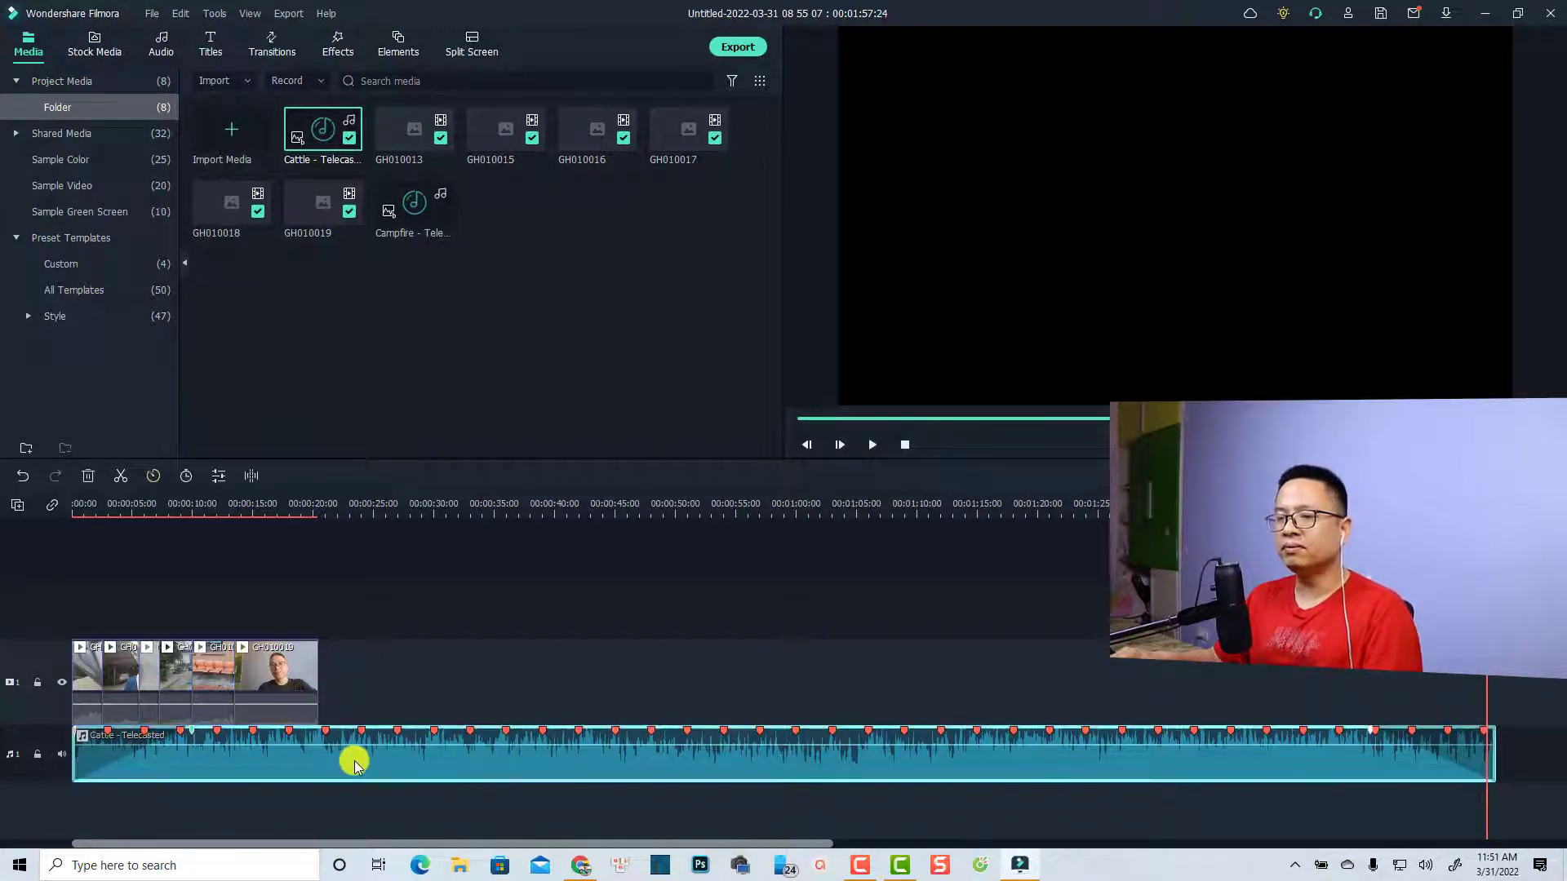
{"action": "double_click", "coordinate": [354, 763]}
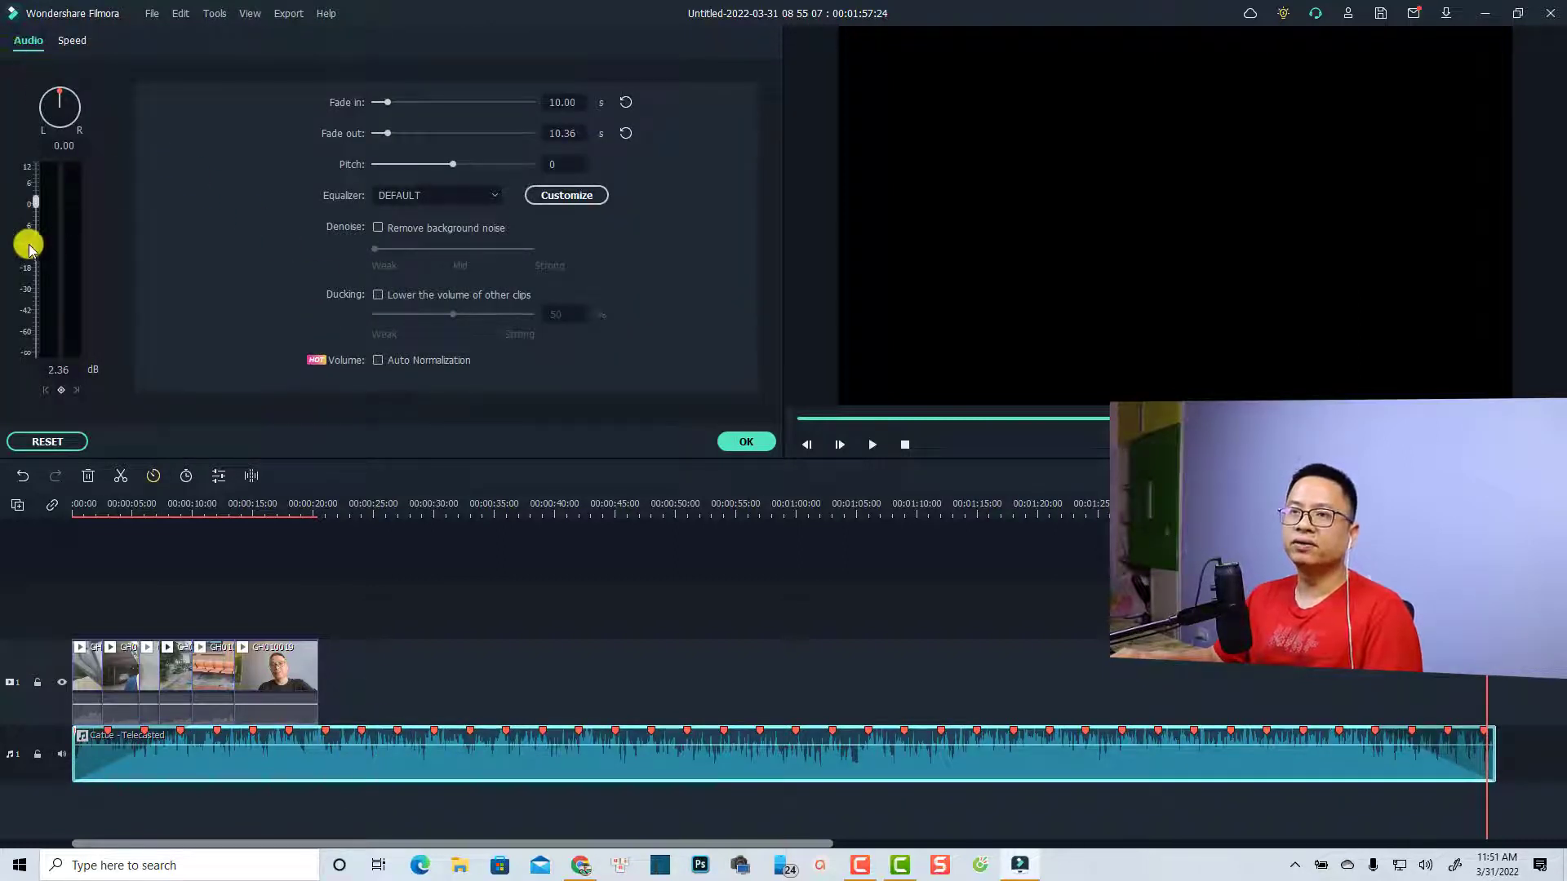
{"action": "mouse_move", "coordinate": [35, 208]}
{"action": "left_mouse_down"}
{"action": "mouse_move", "coordinate": [35, 189]}
{"action": "mouse_move", "coordinate": [35, 221]}
{"action": "left_mouse_up"}
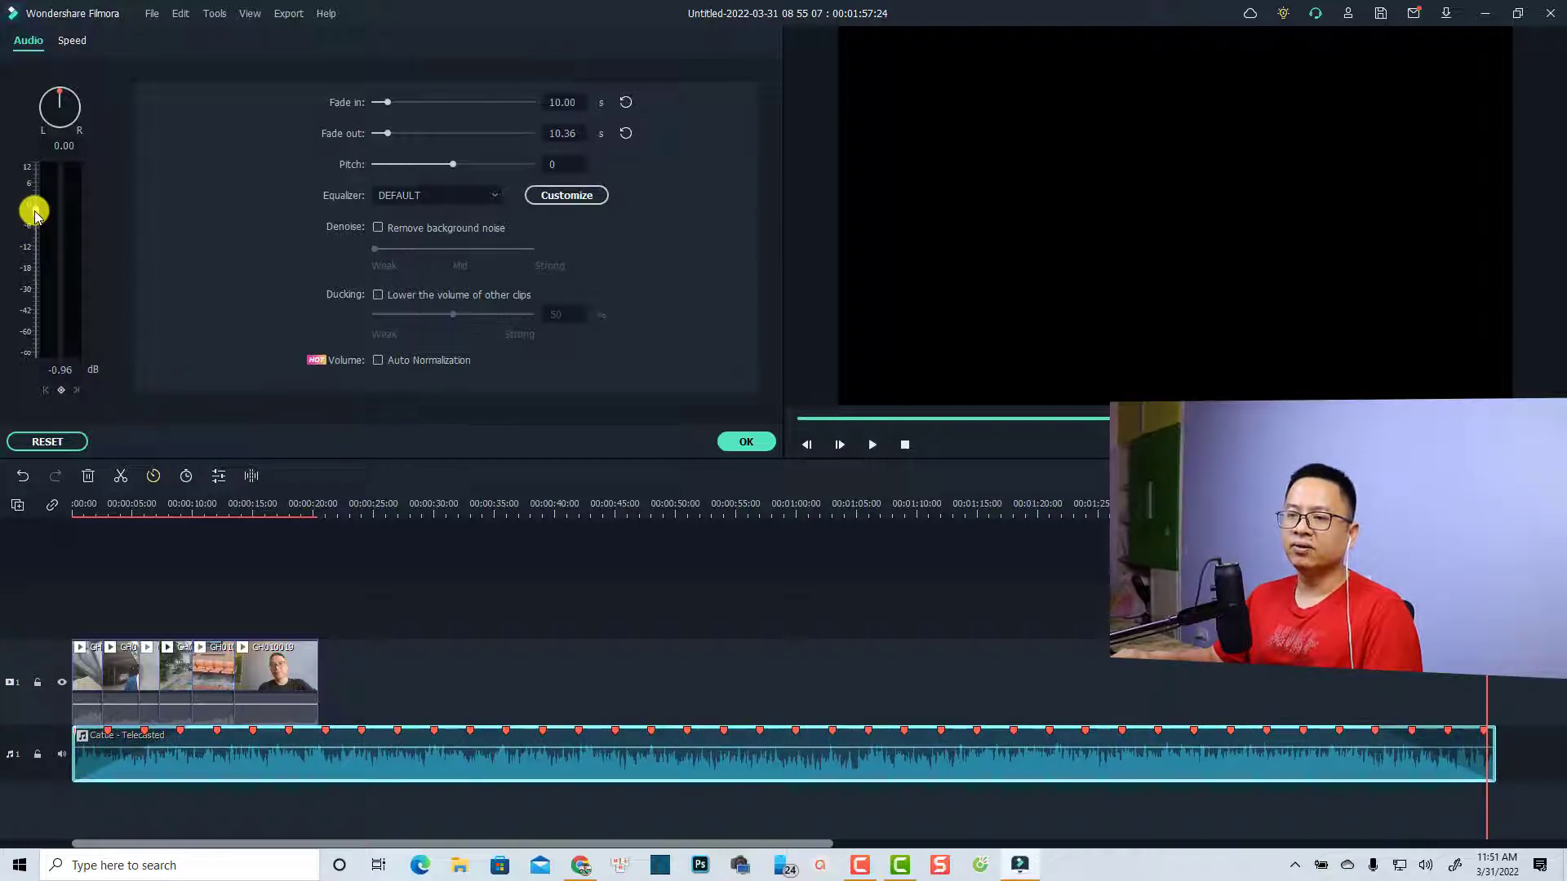
- Set the volume of Cattle - Telecasted to 0.24 dB and try out its left-right balance
{"action": "left_click_drag", "start_coordinate": [35, 214], "coordinate": [33, 208]}
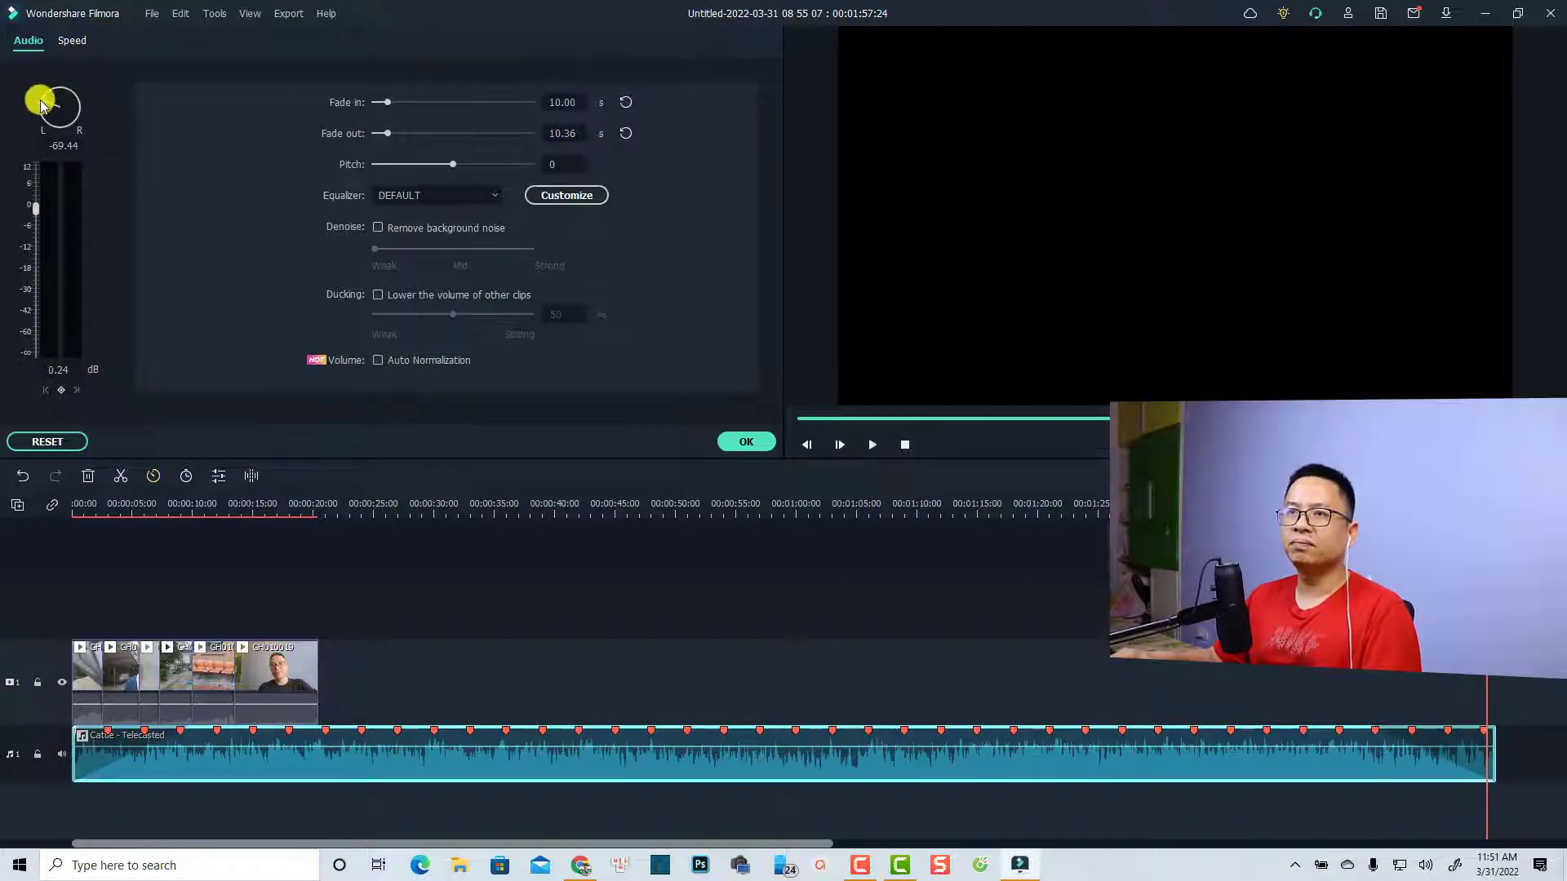
{"action": "left_click_drag", "start_coordinate": [59, 102], "coordinate": [79, 128]}
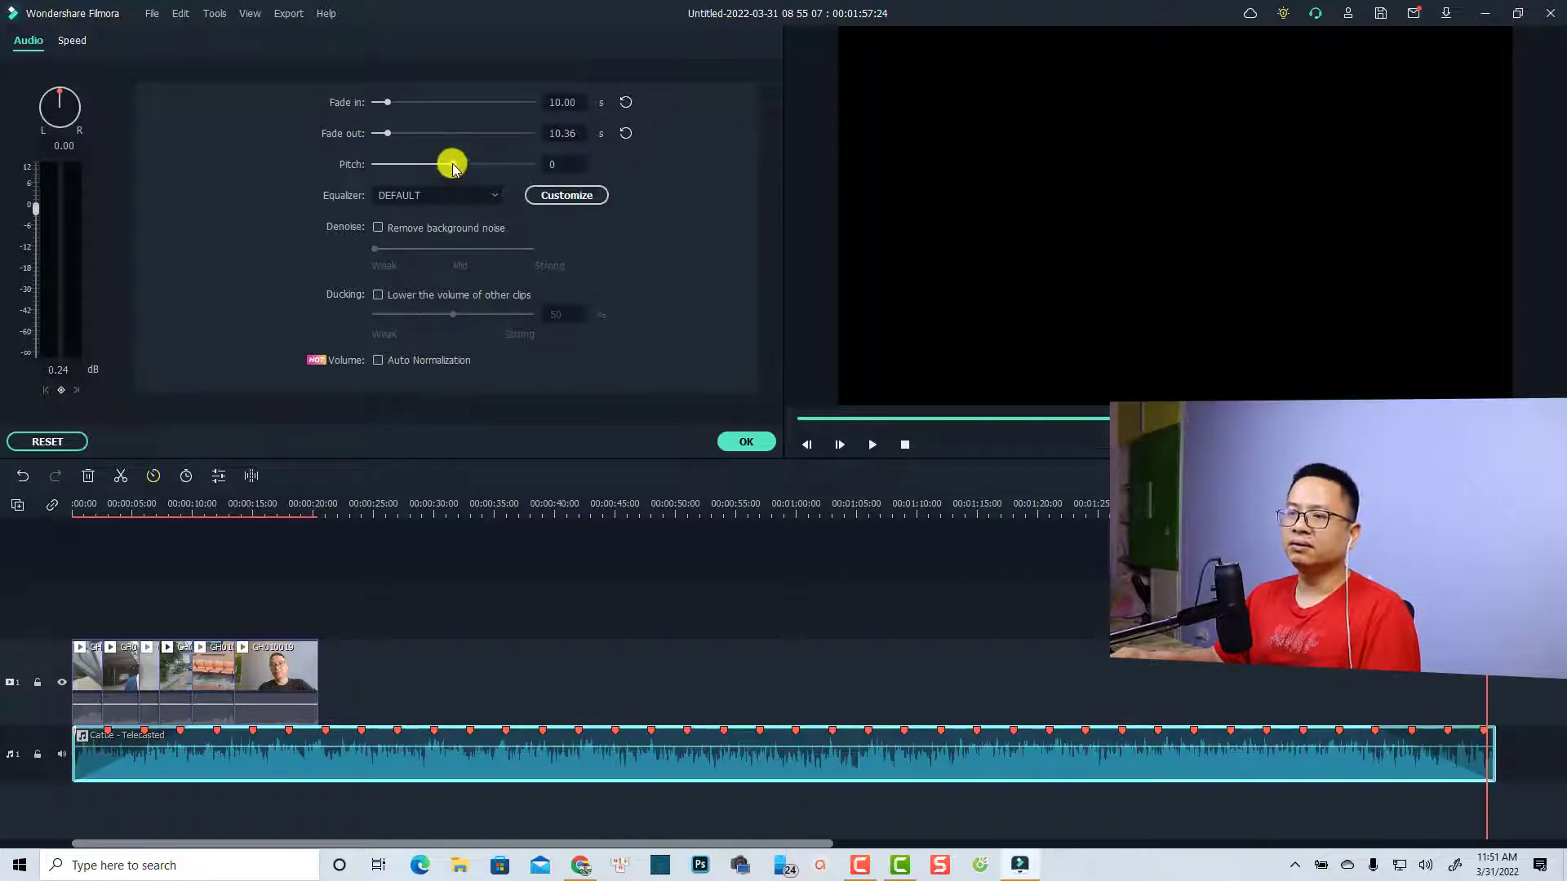
- Try pitch values of 3 and -3 on Cattle - Telecasted during playback, then reset the pitch
{"action": "left_click", "coordinate": [396, 526]}
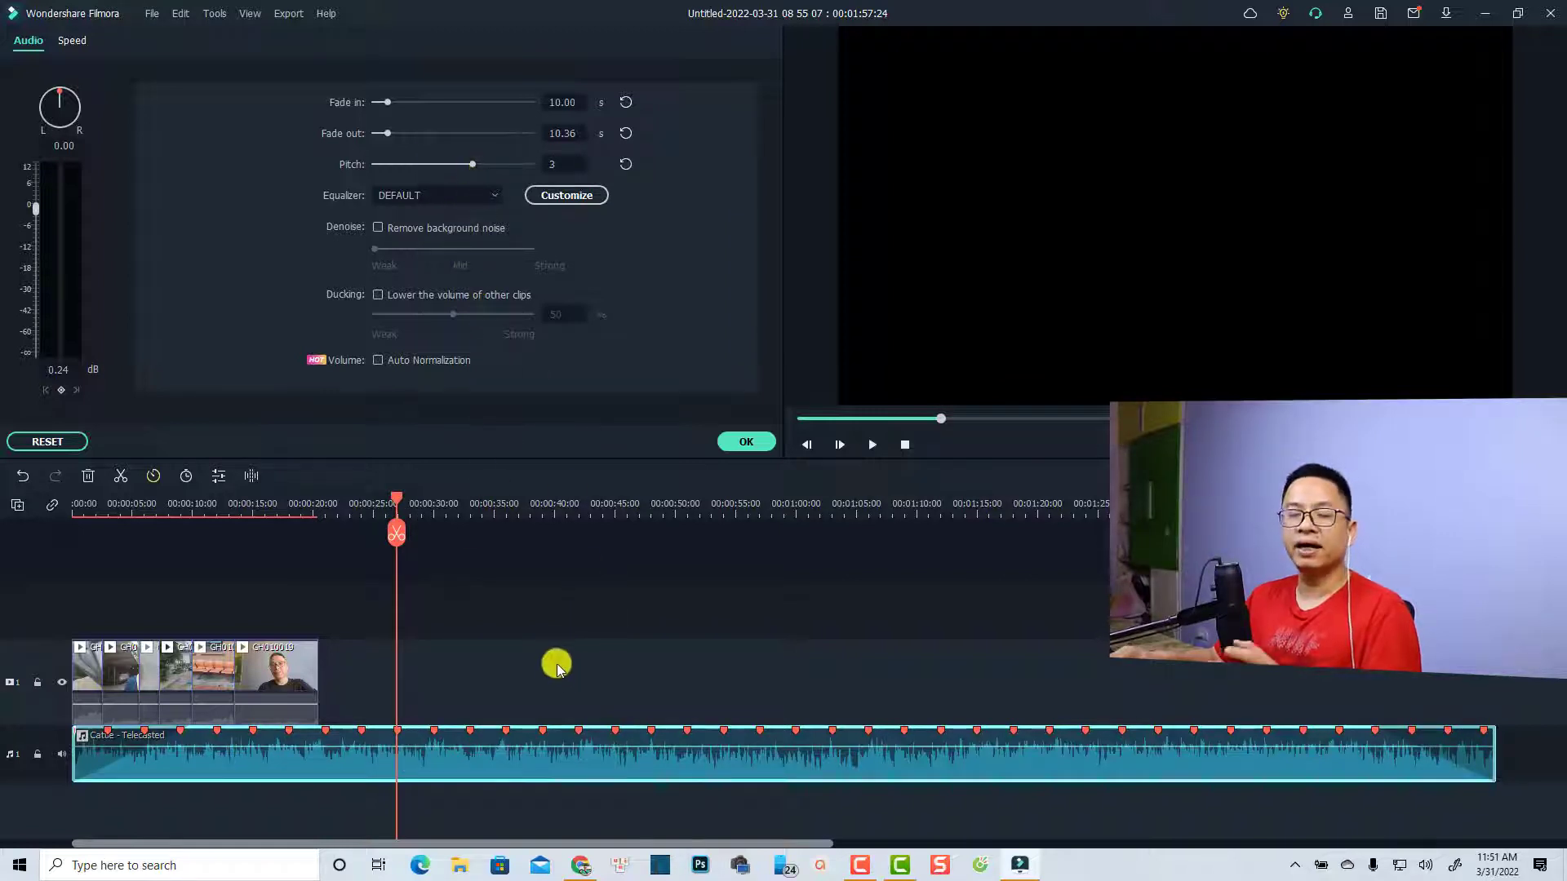
{"action": "key", "text": "space"}
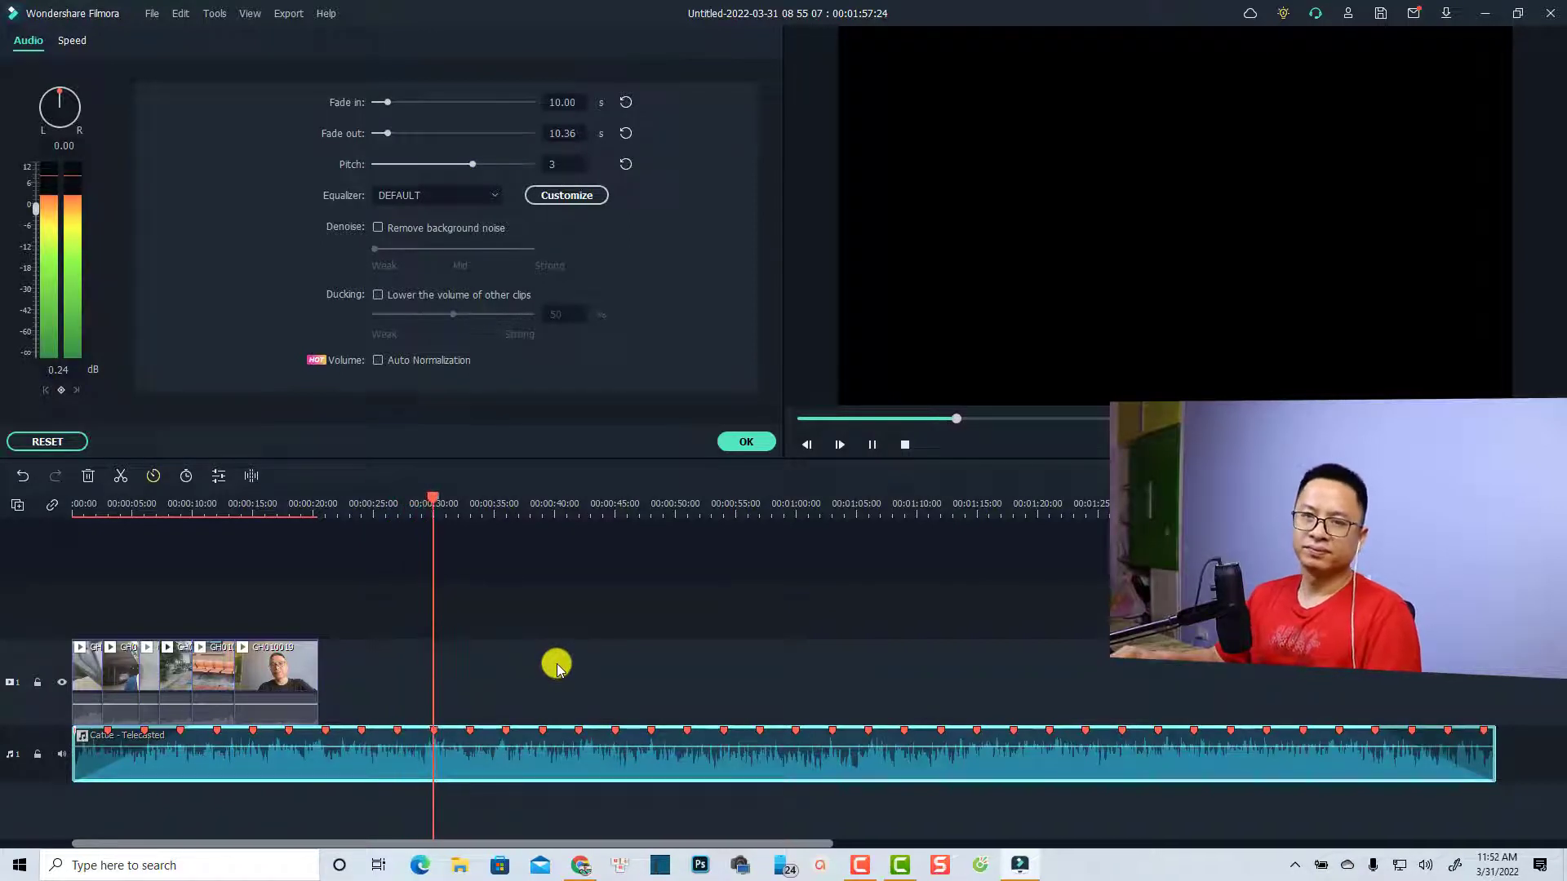
{"action": "key", "text": "space"}
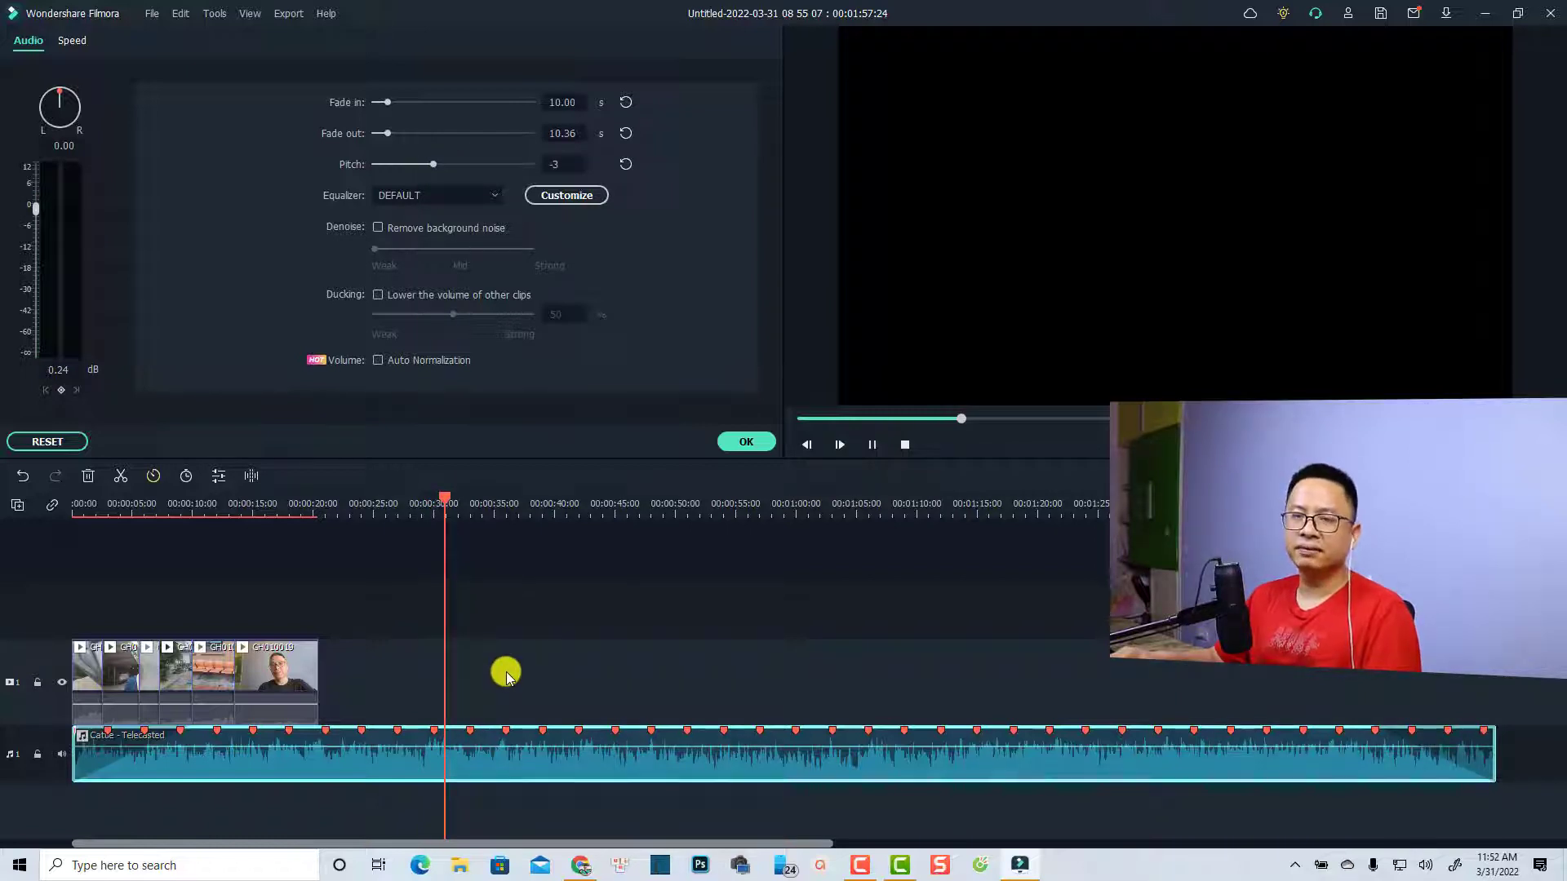
{"action": "key", "text": "space"}
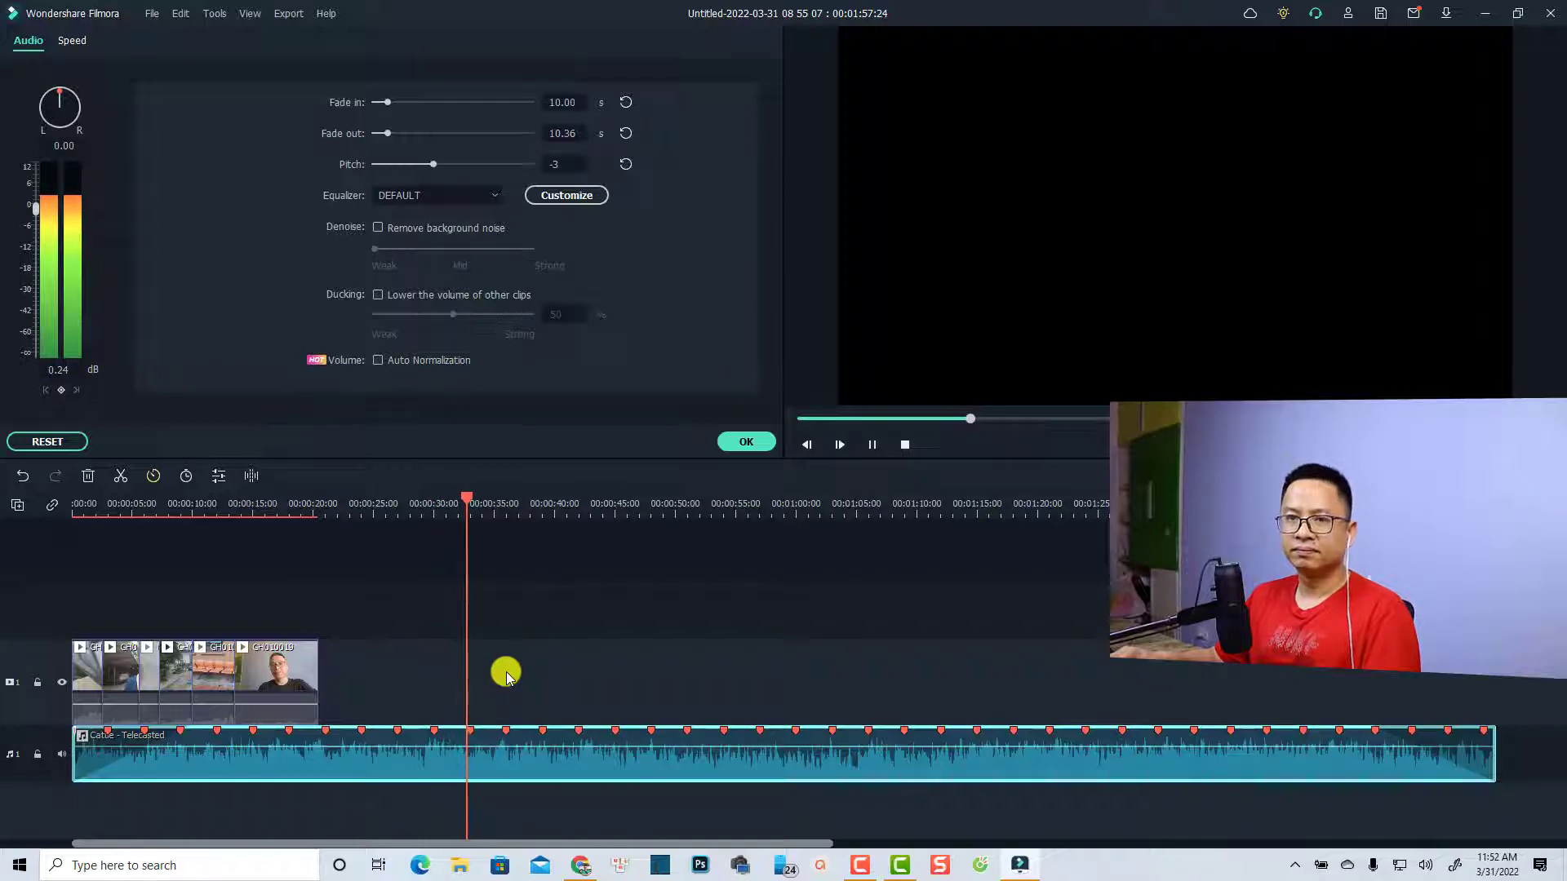
{"action": "key", "text": "space"}
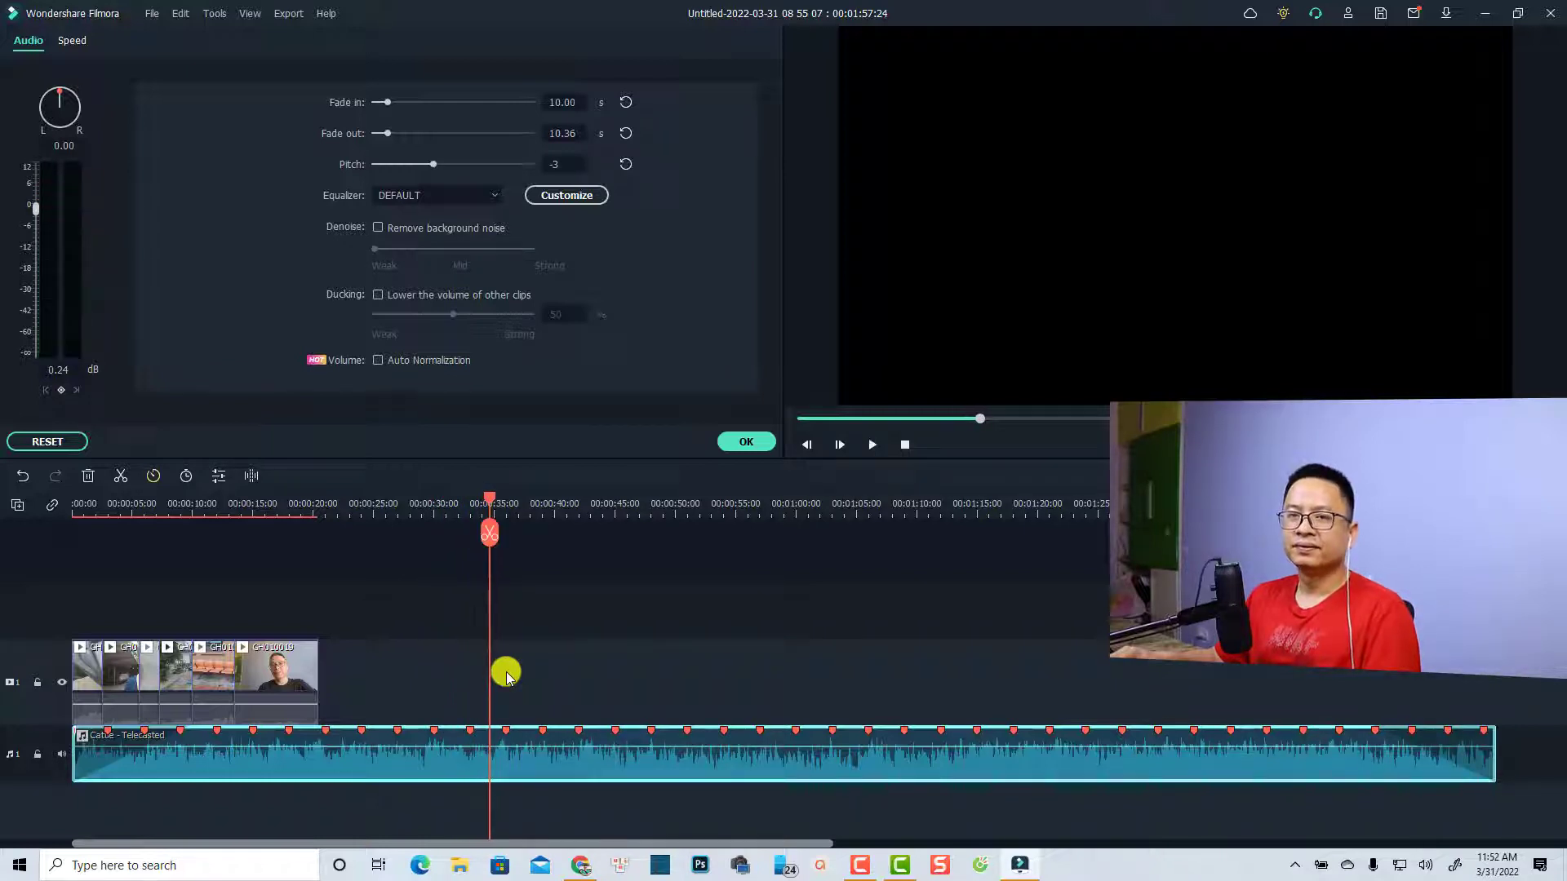
{"action": "left_click", "coordinate": [626, 165]}
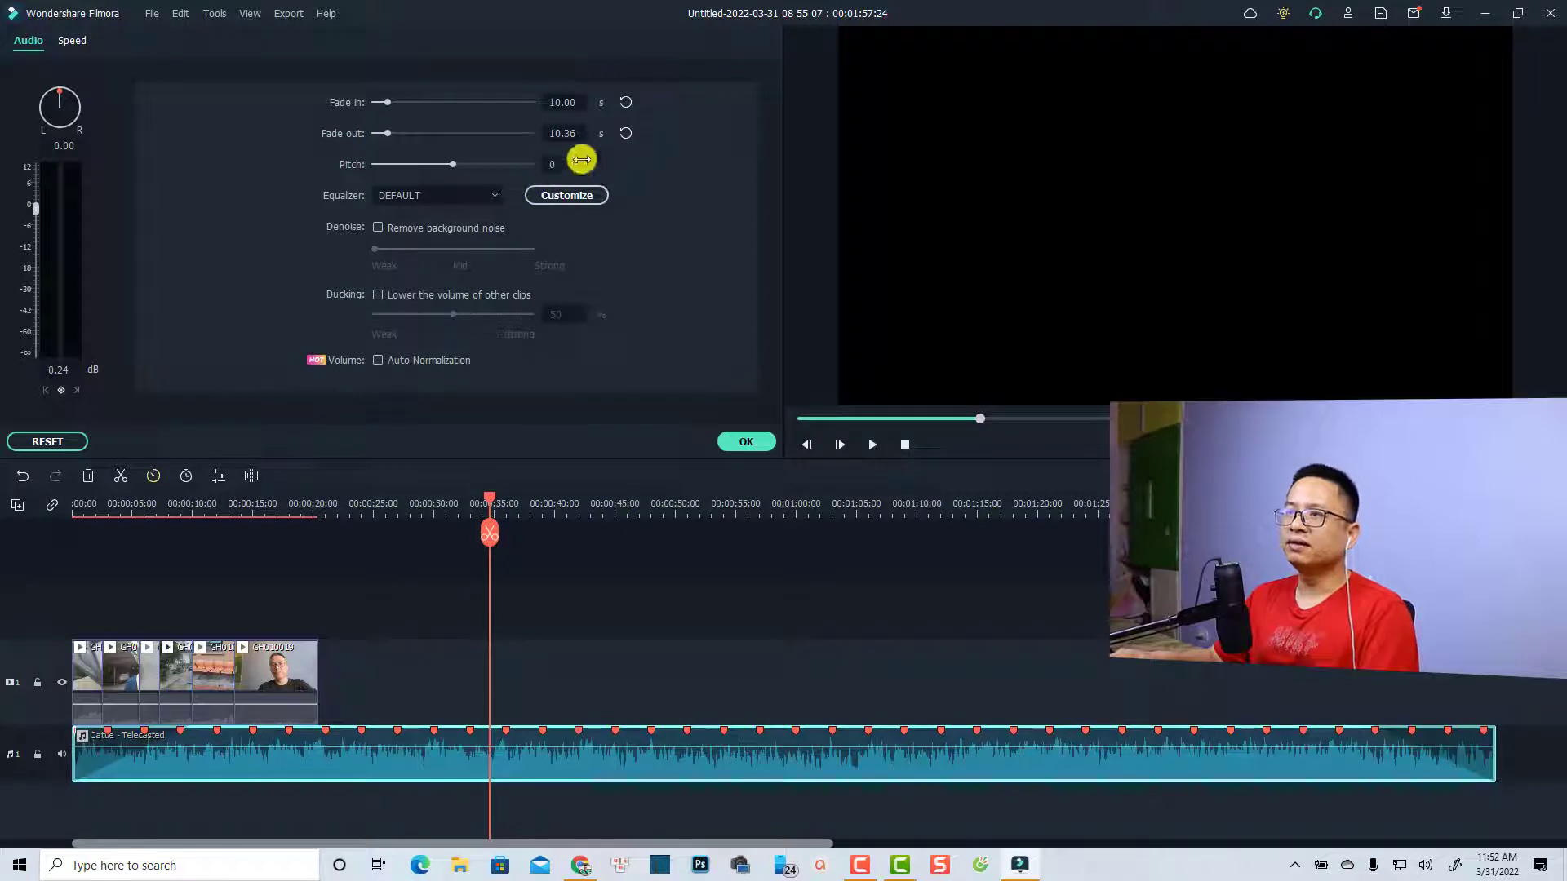
- Try two volume keyframes midway through Cattle - Telecasted, lowering the second to -15.96 dB, and play across them
{"action": "left_click", "coordinate": [61, 390]}
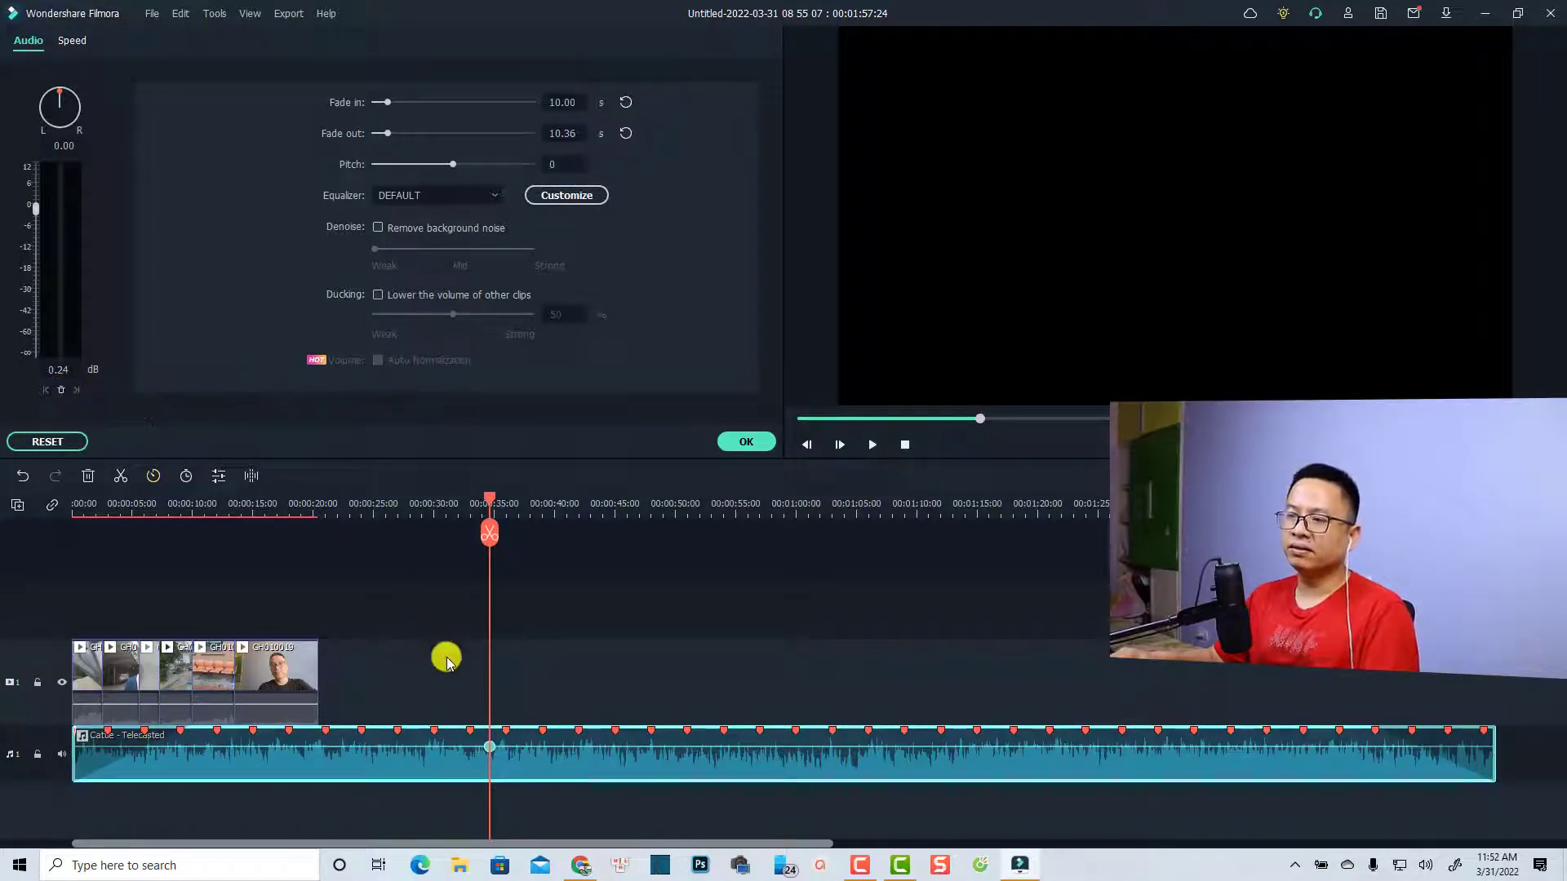
{"action": "left_click_drag", "start_coordinate": [493, 500], "coordinate": [542, 502]}
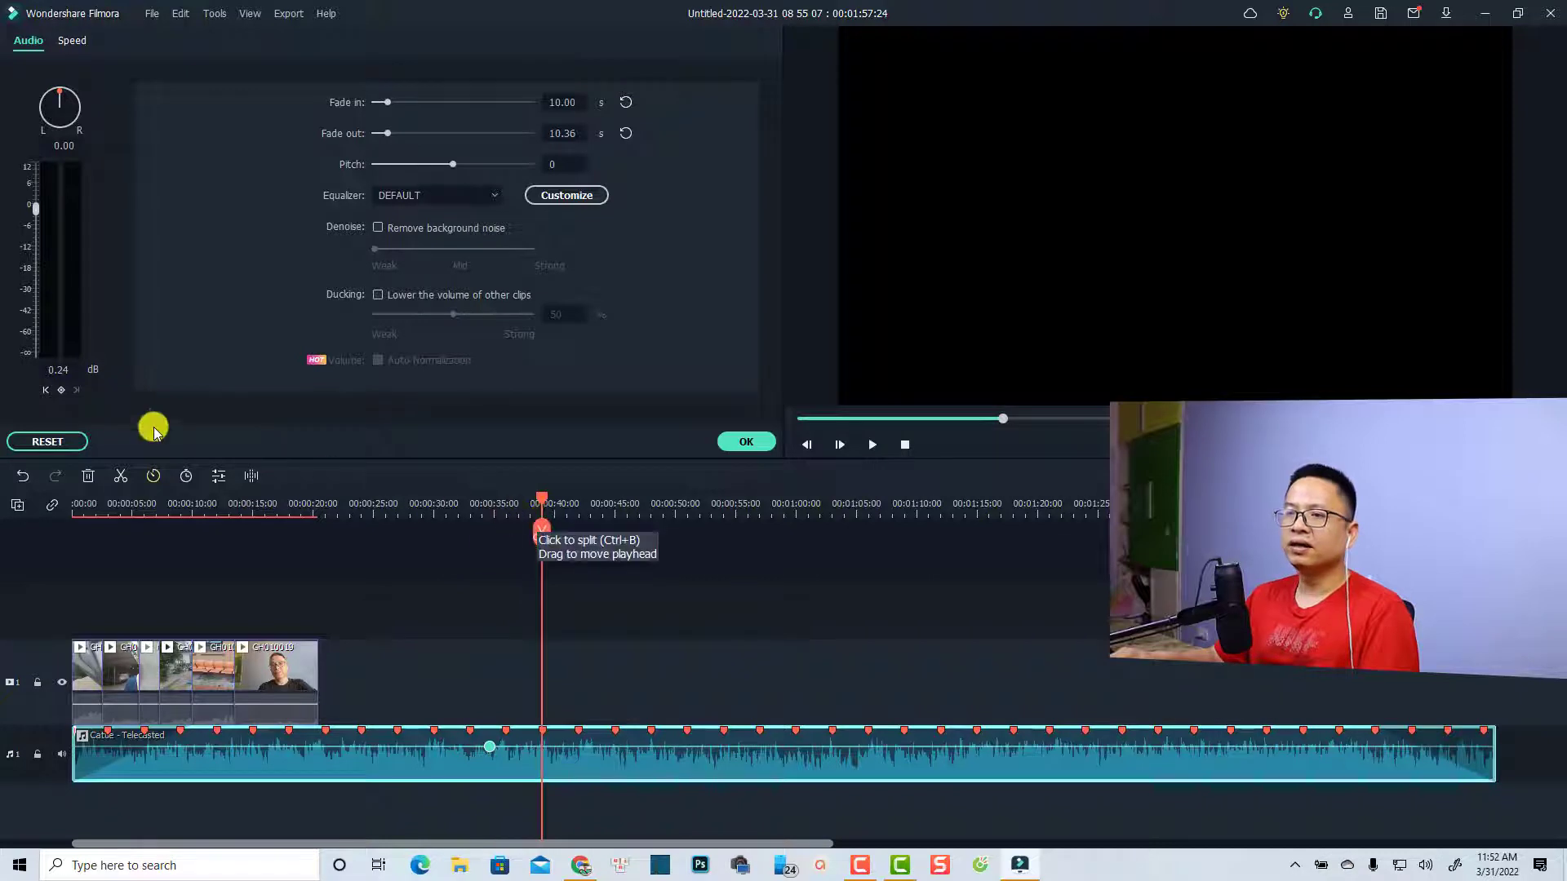
{"action": "left_click_drag", "start_coordinate": [542, 744], "coordinate": [543, 760]}
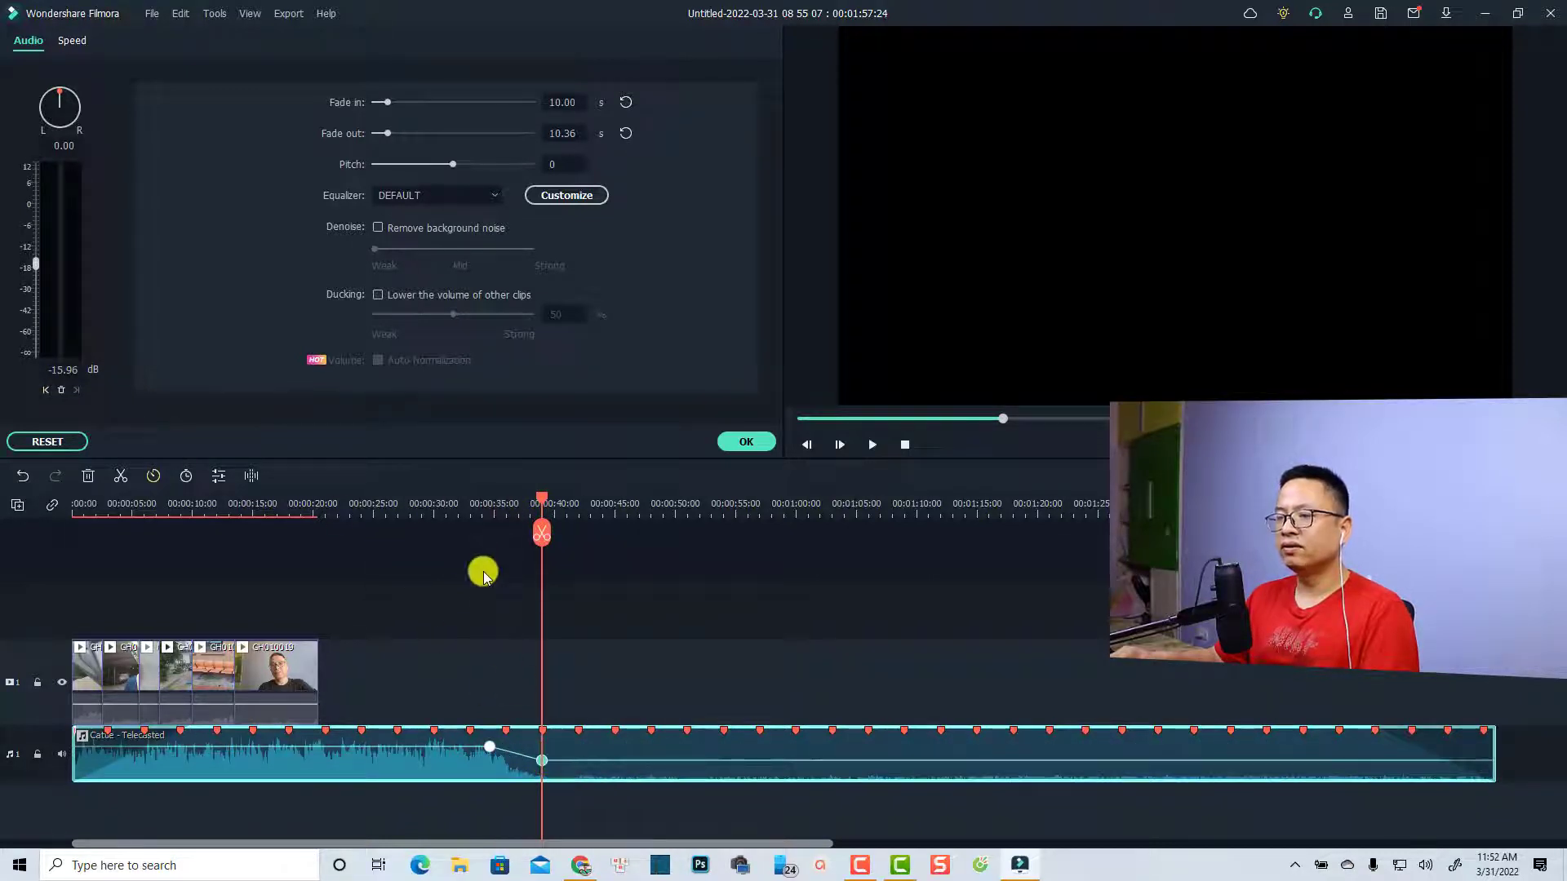
{"action": "left_click", "coordinate": [472, 503]}
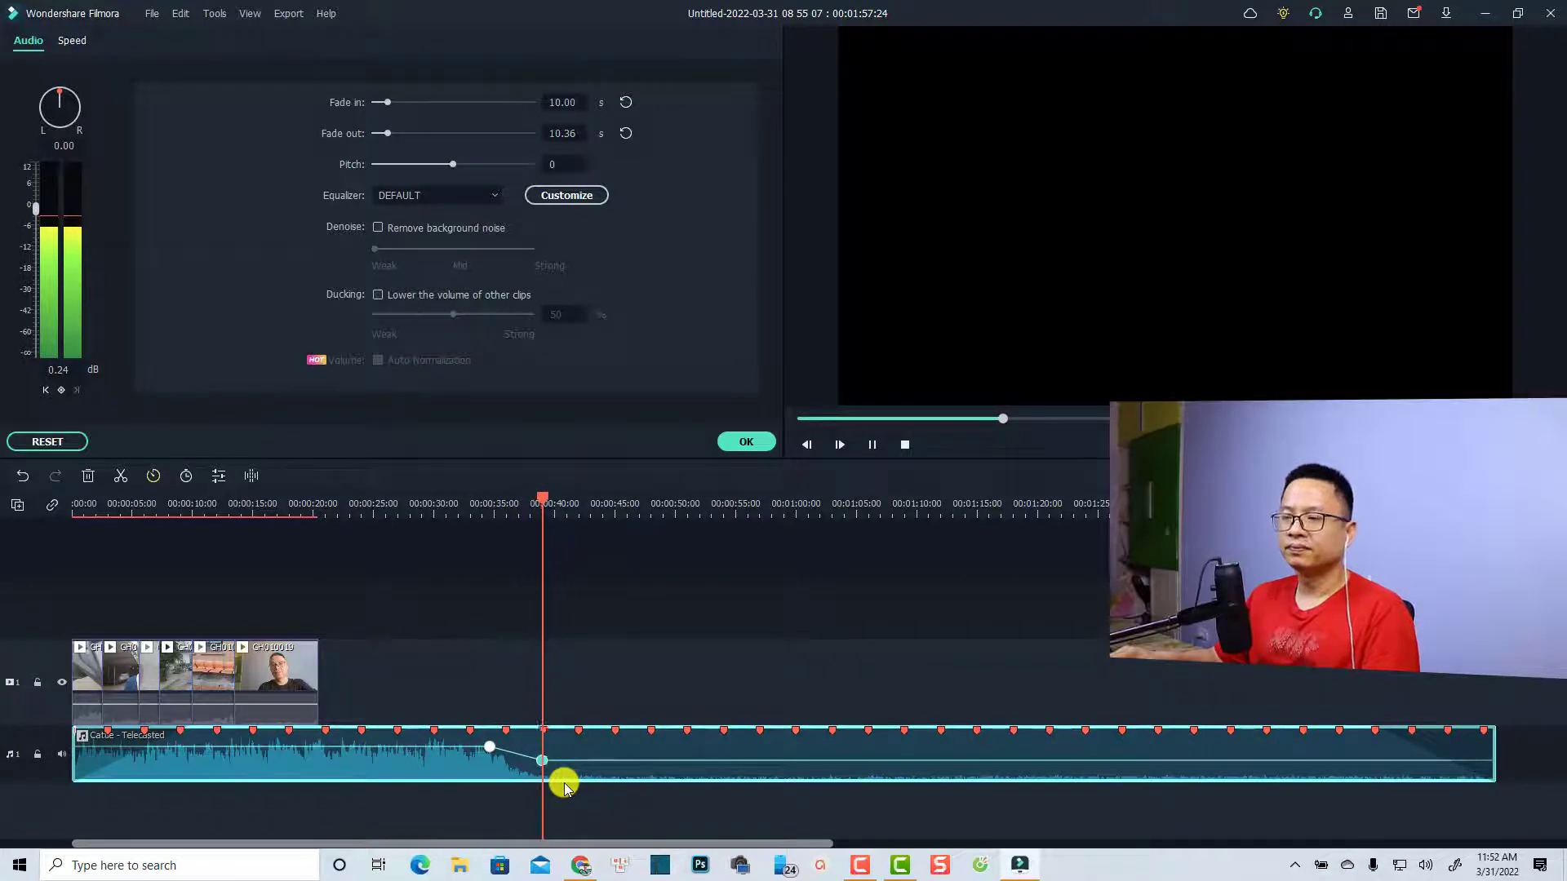
{"action": "key", "text": "space"}
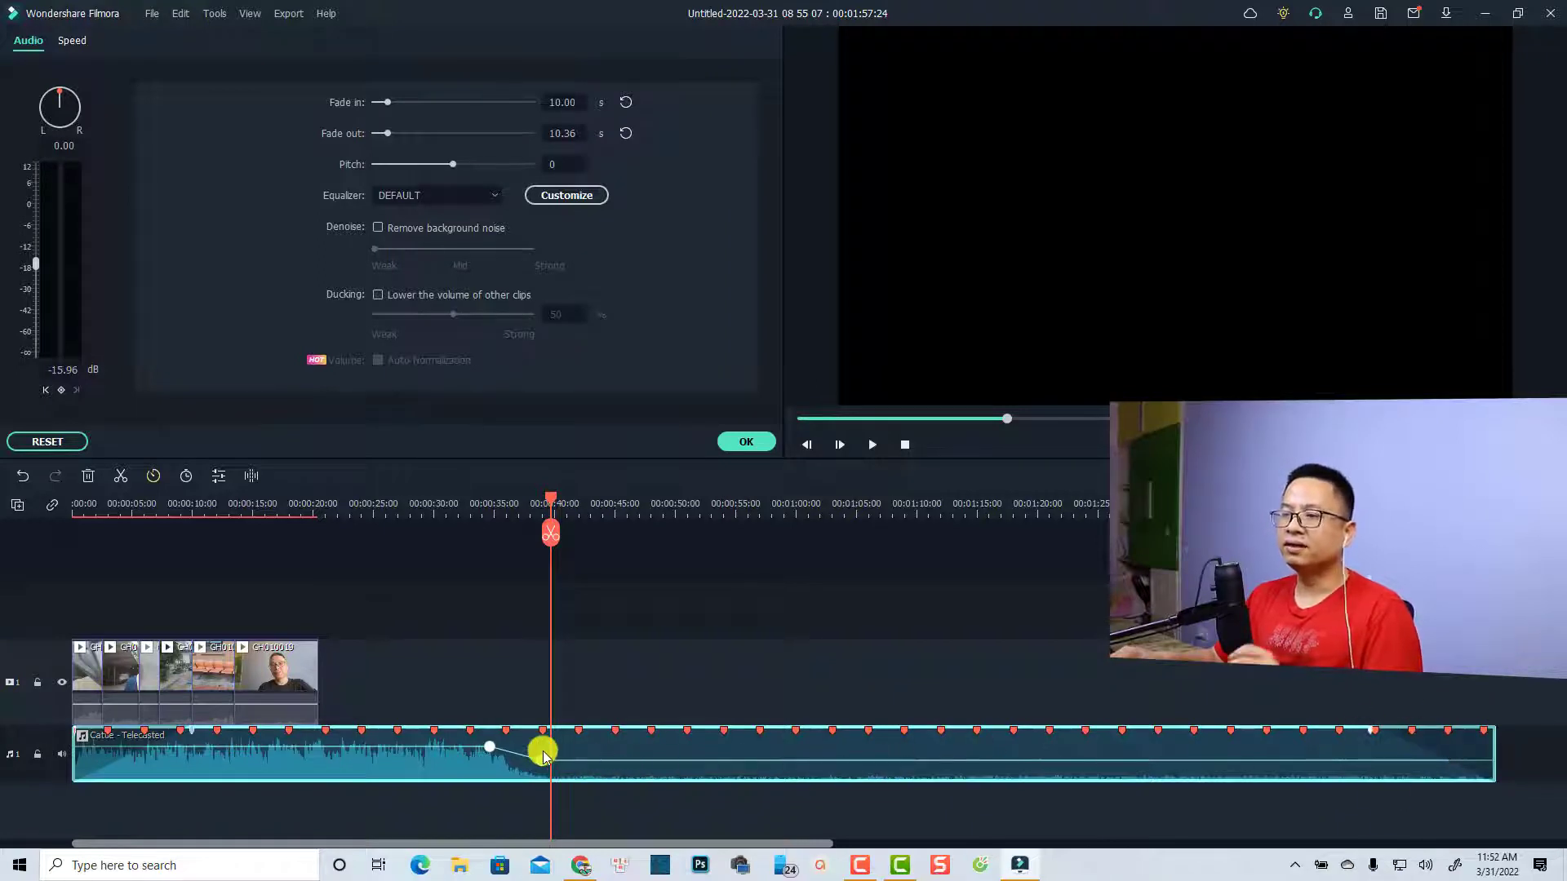
- Remove both volume keyframes from Cattle - Telecasted and reset its fade-in and fade-out to 0
{"action": "left_click_drag", "start_coordinate": [541, 760], "coordinate": [519, 749]}
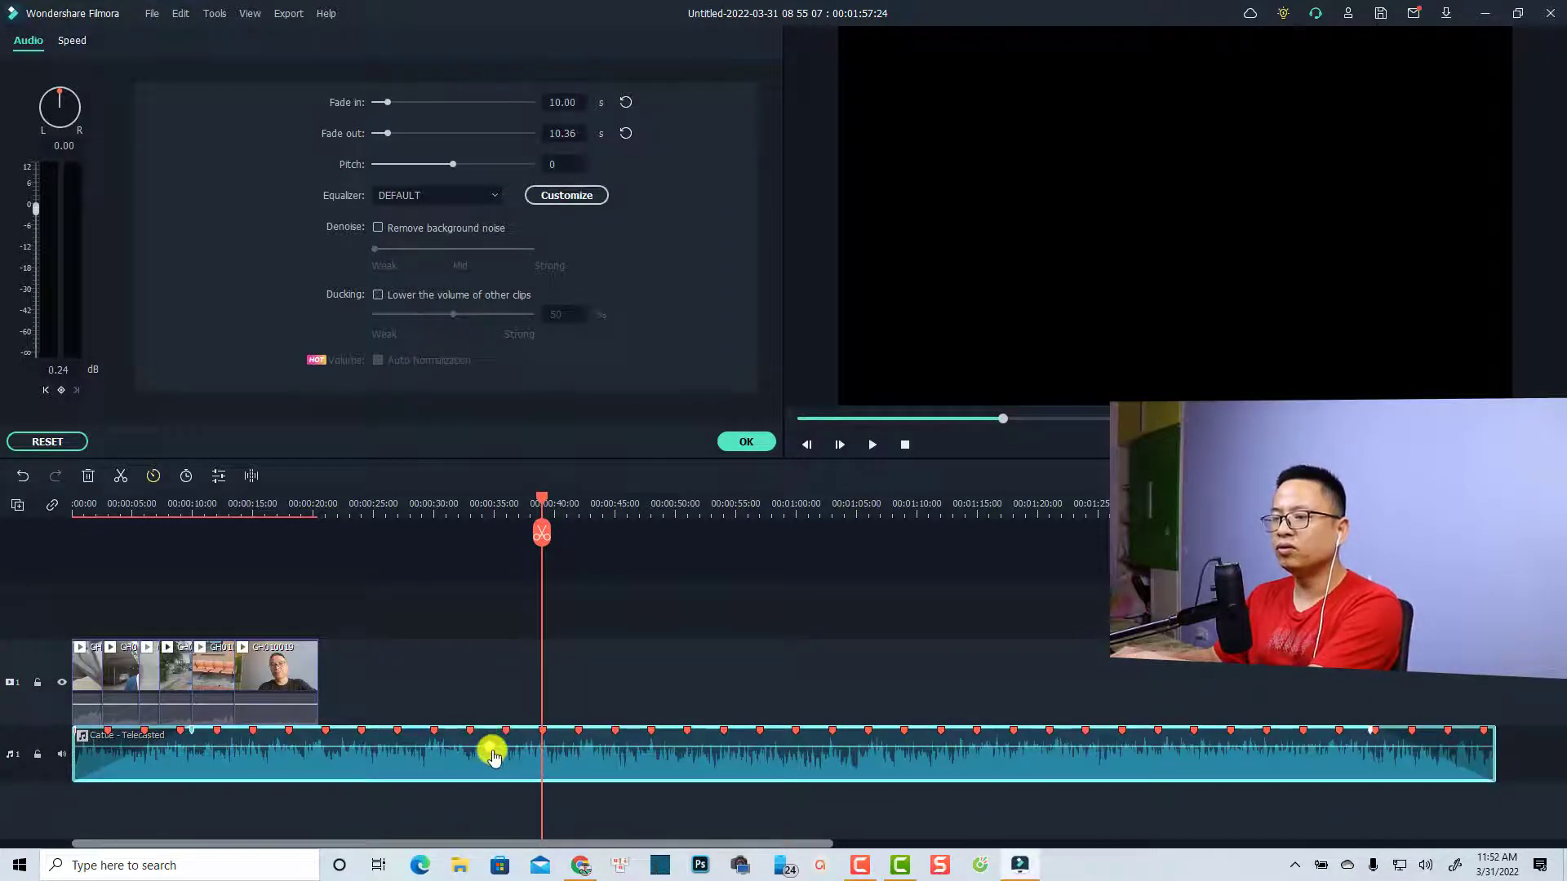
{"action": "left_click", "coordinate": [489, 746]}
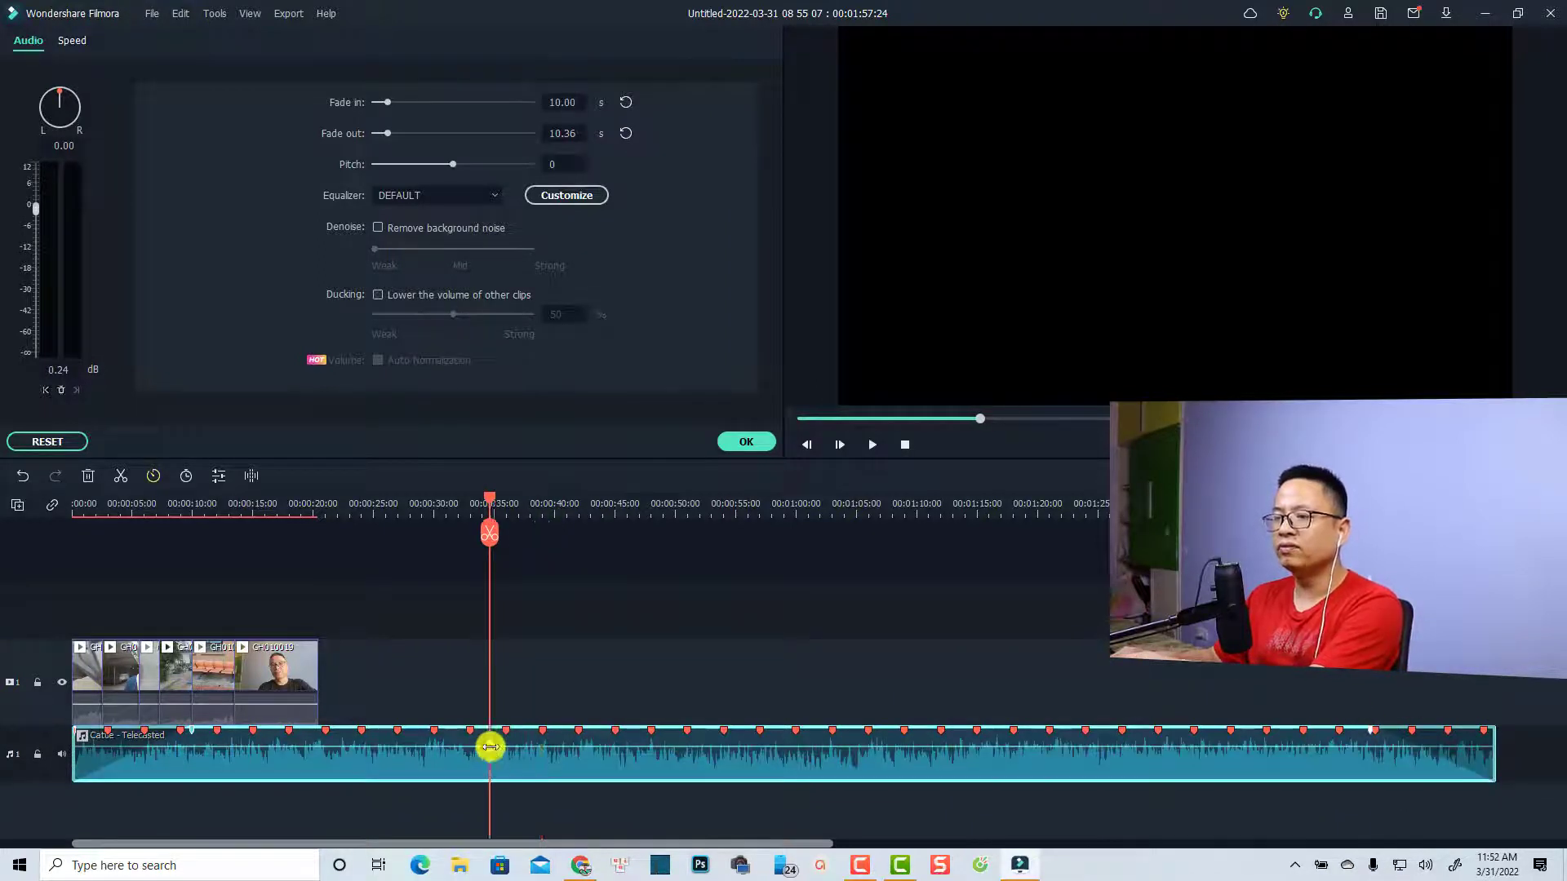
{"action": "left_click", "coordinate": [625, 102]}
{"action": "left_click", "coordinate": [625, 133]}
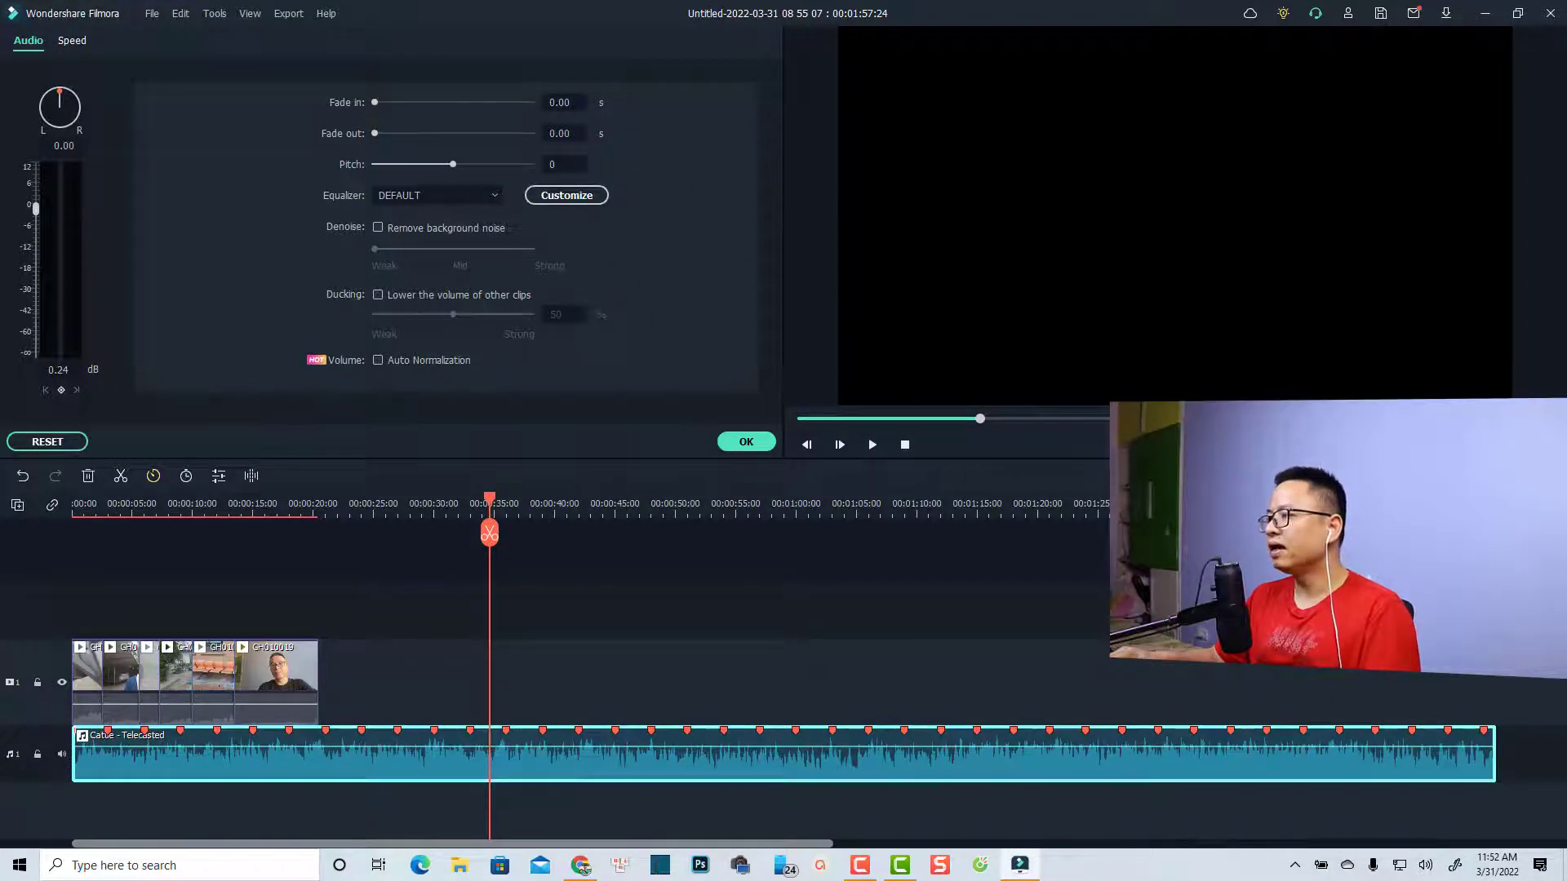
- Add volume keyframes to Cattle - Telecasted at 00:01:53:18 and at its end, lowering the last one to -39.00 dB
{"action": "left_click", "coordinate": [1444, 763]}
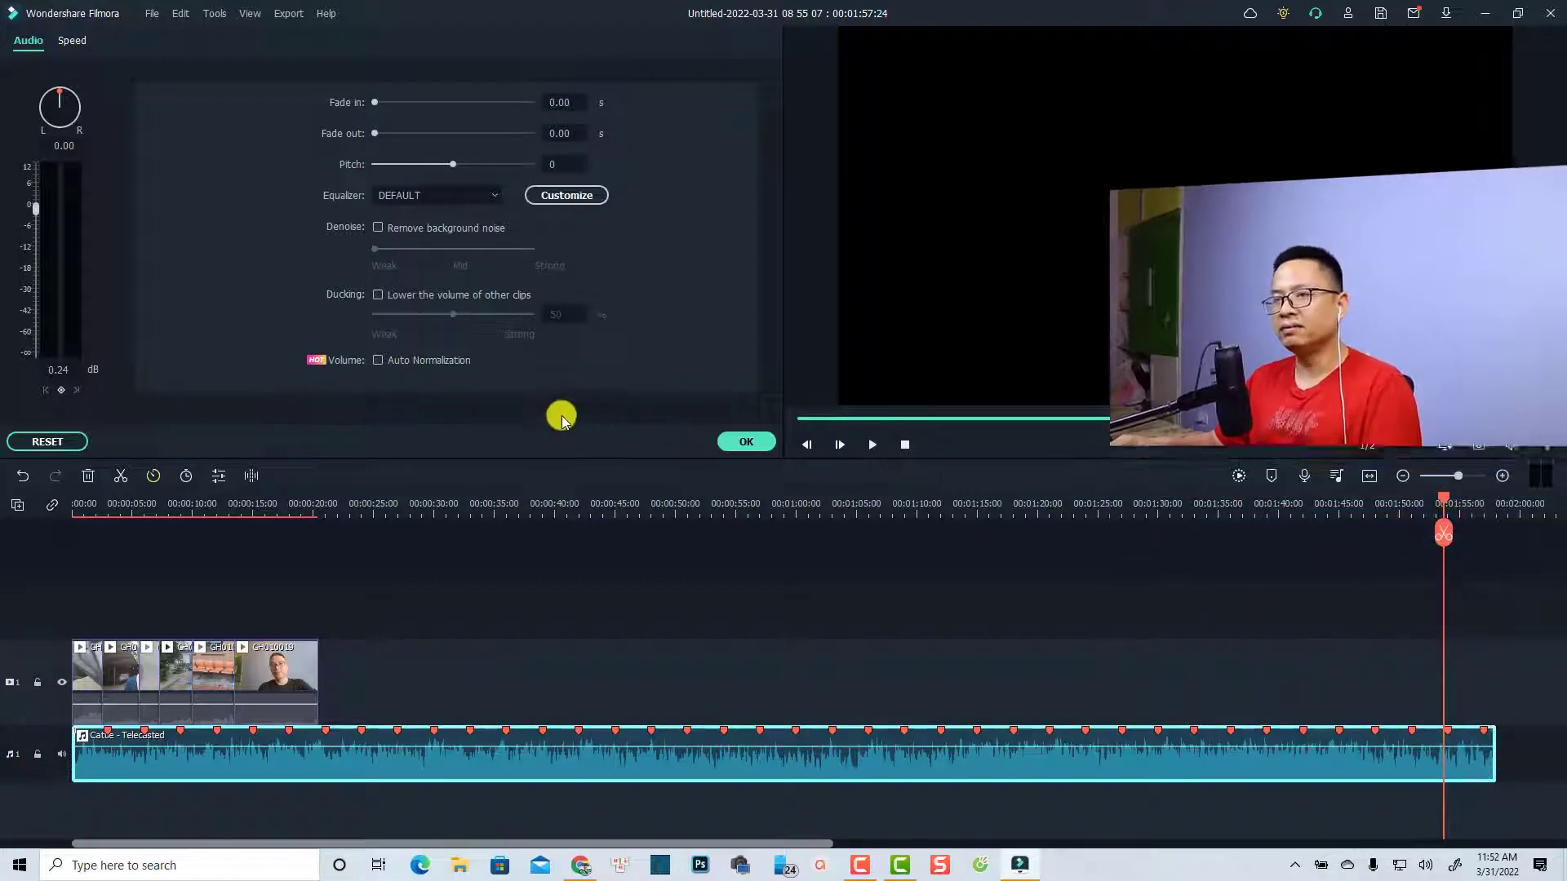
{"action": "left_click", "coordinate": [60, 389]}
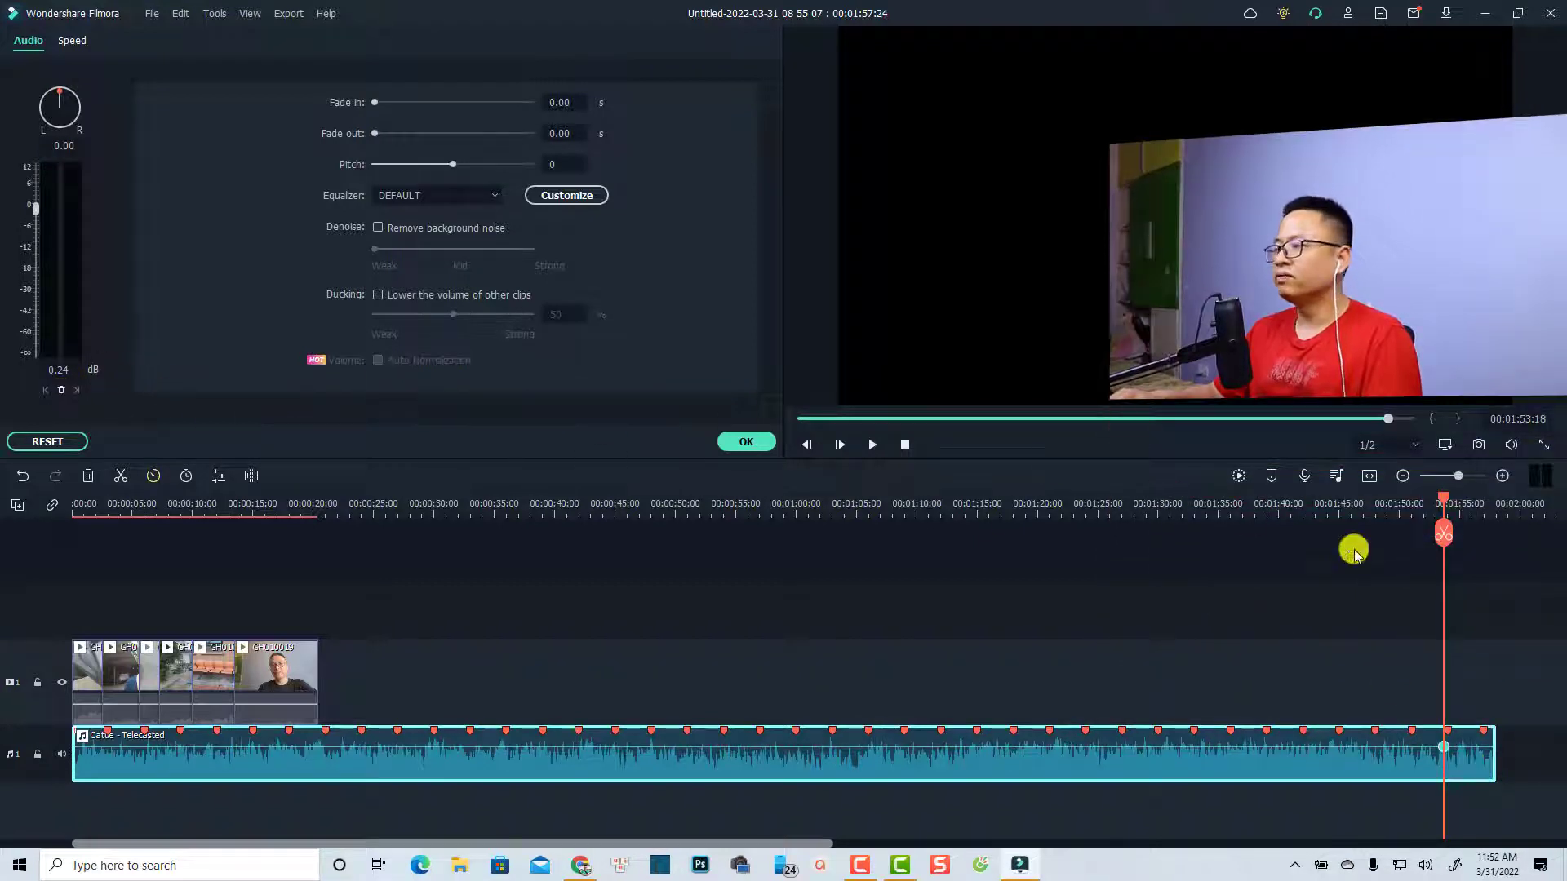
{"action": "left_click_drag", "start_coordinate": [1445, 497], "coordinate": [1479, 507]}
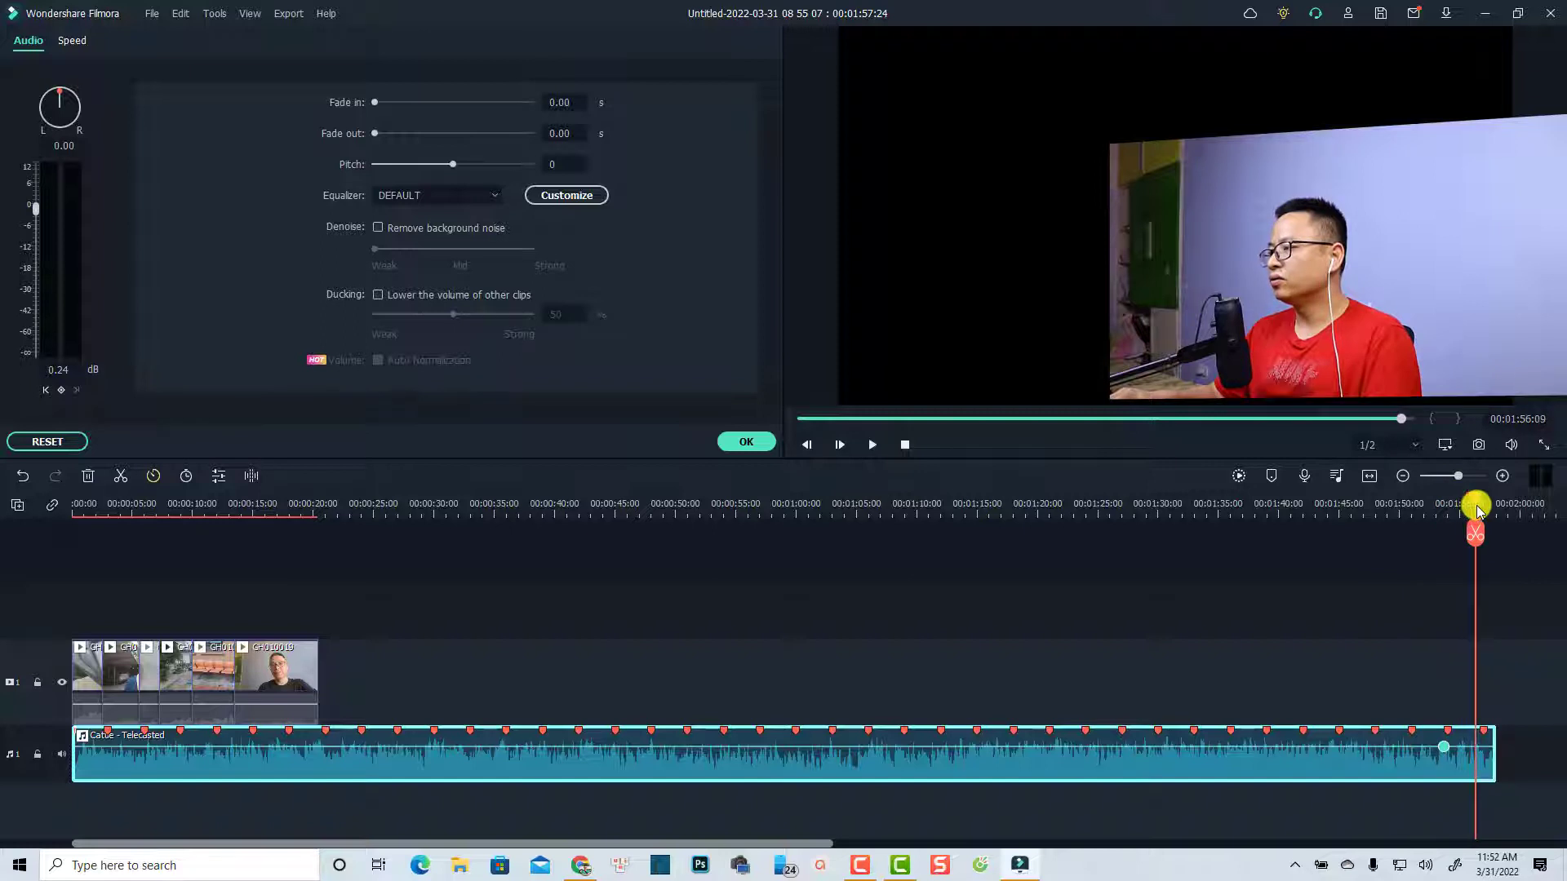
{"action": "left_click", "coordinate": [60, 389]}
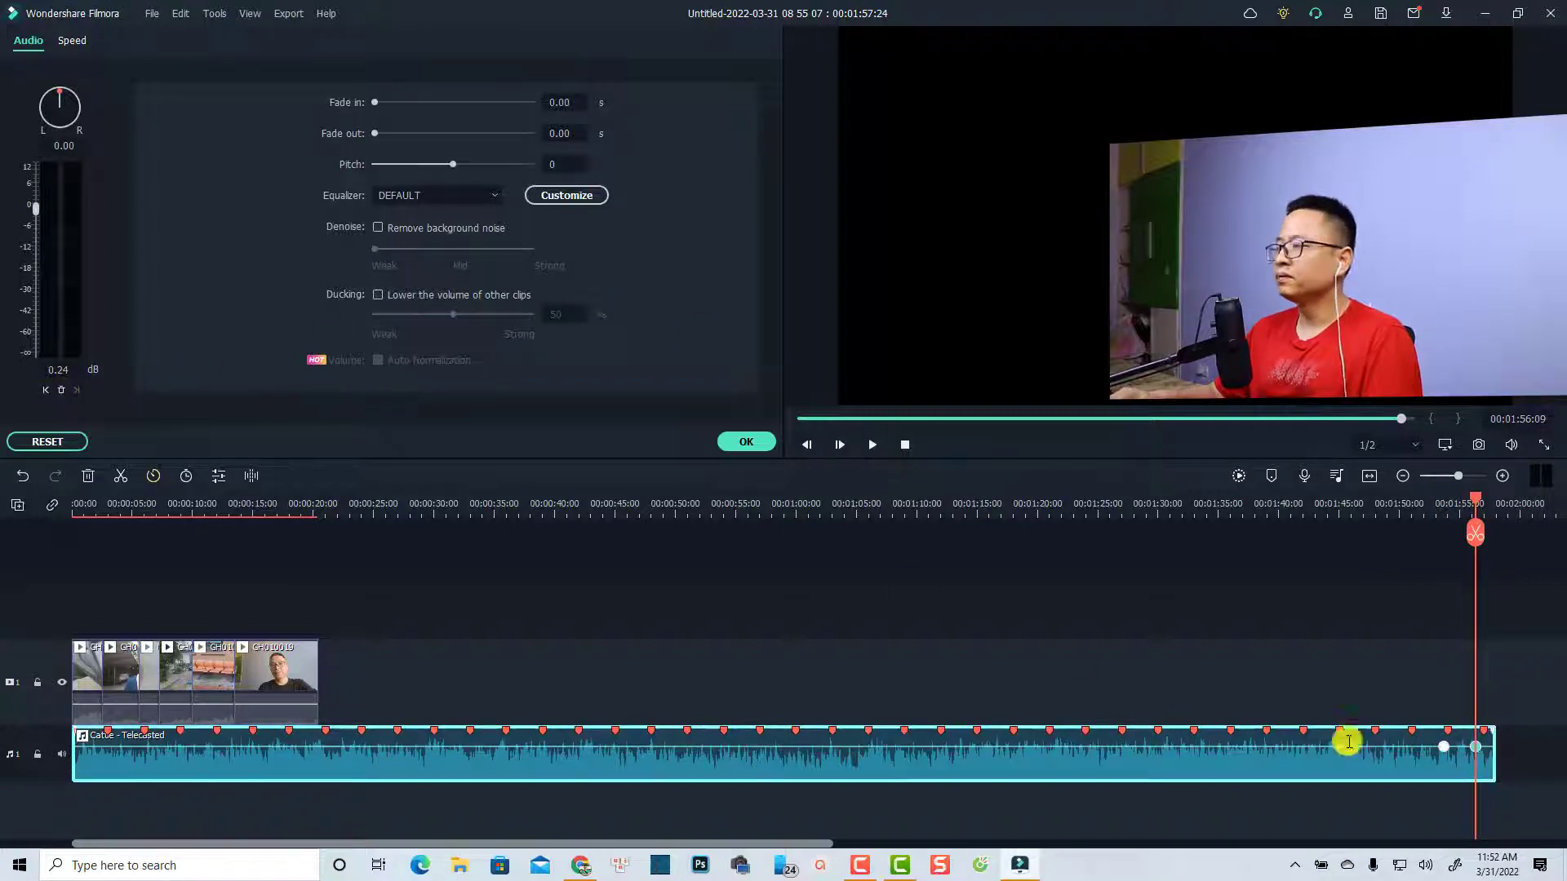
{"action": "mouse_move", "coordinate": [1475, 746]}
{"action": "left_mouse_down"}
{"action": "mouse_move", "coordinate": [1504, 815]}
{"action": "mouse_move", "coordinate": [1491, 771]}
{"action": "left_mouse_up"}
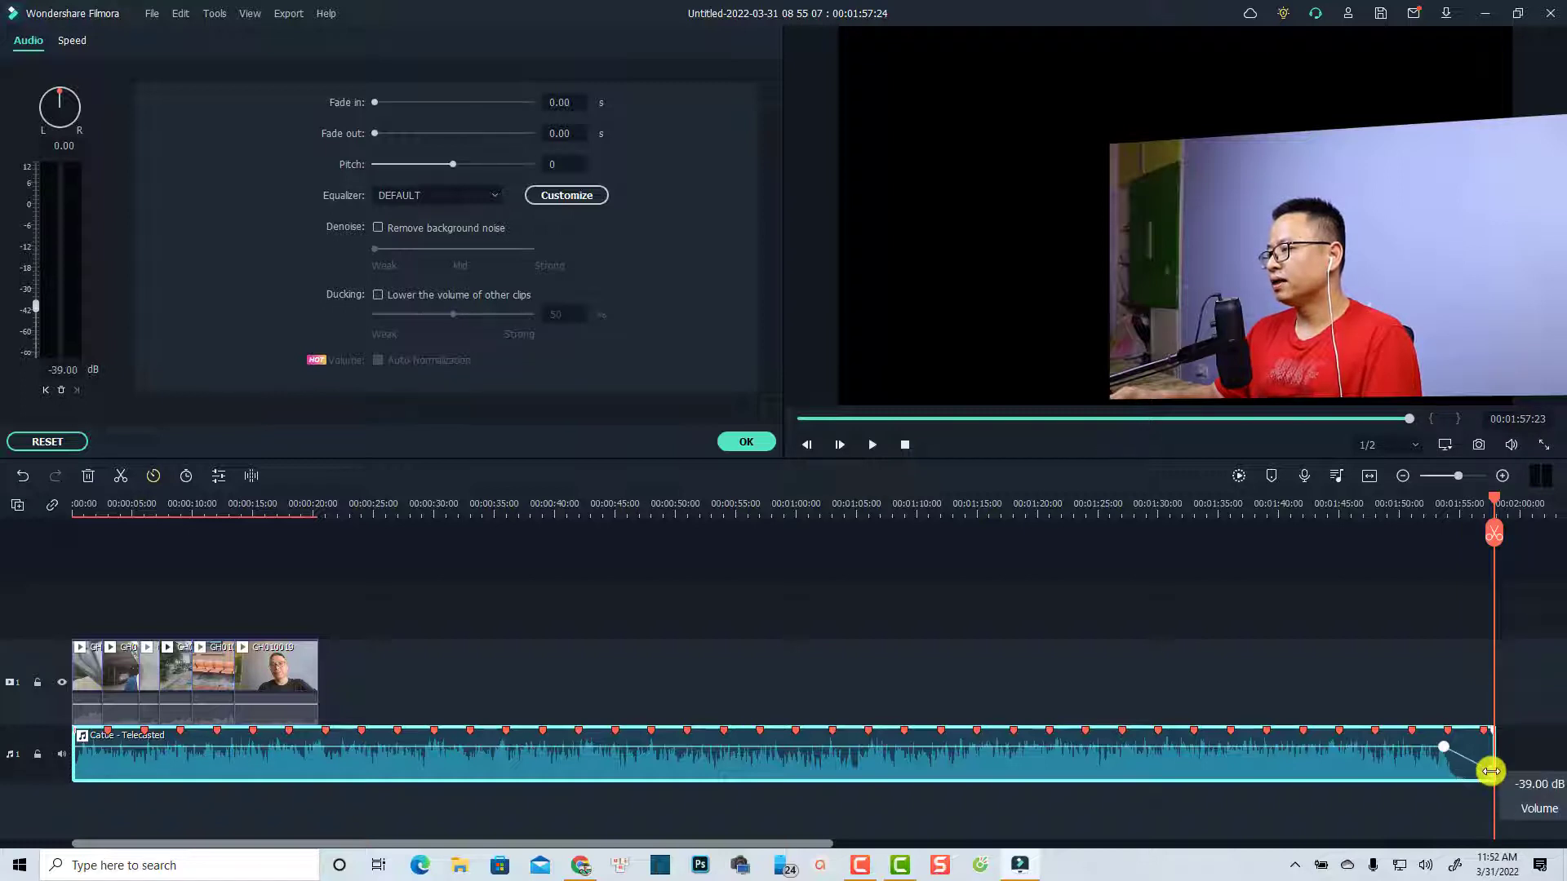
- Play the end of Cattle - Telecasted from 00:01:51:01 to check the keyframed fade-out
{"action": "left_click", "coordinate": [1435, 504]}
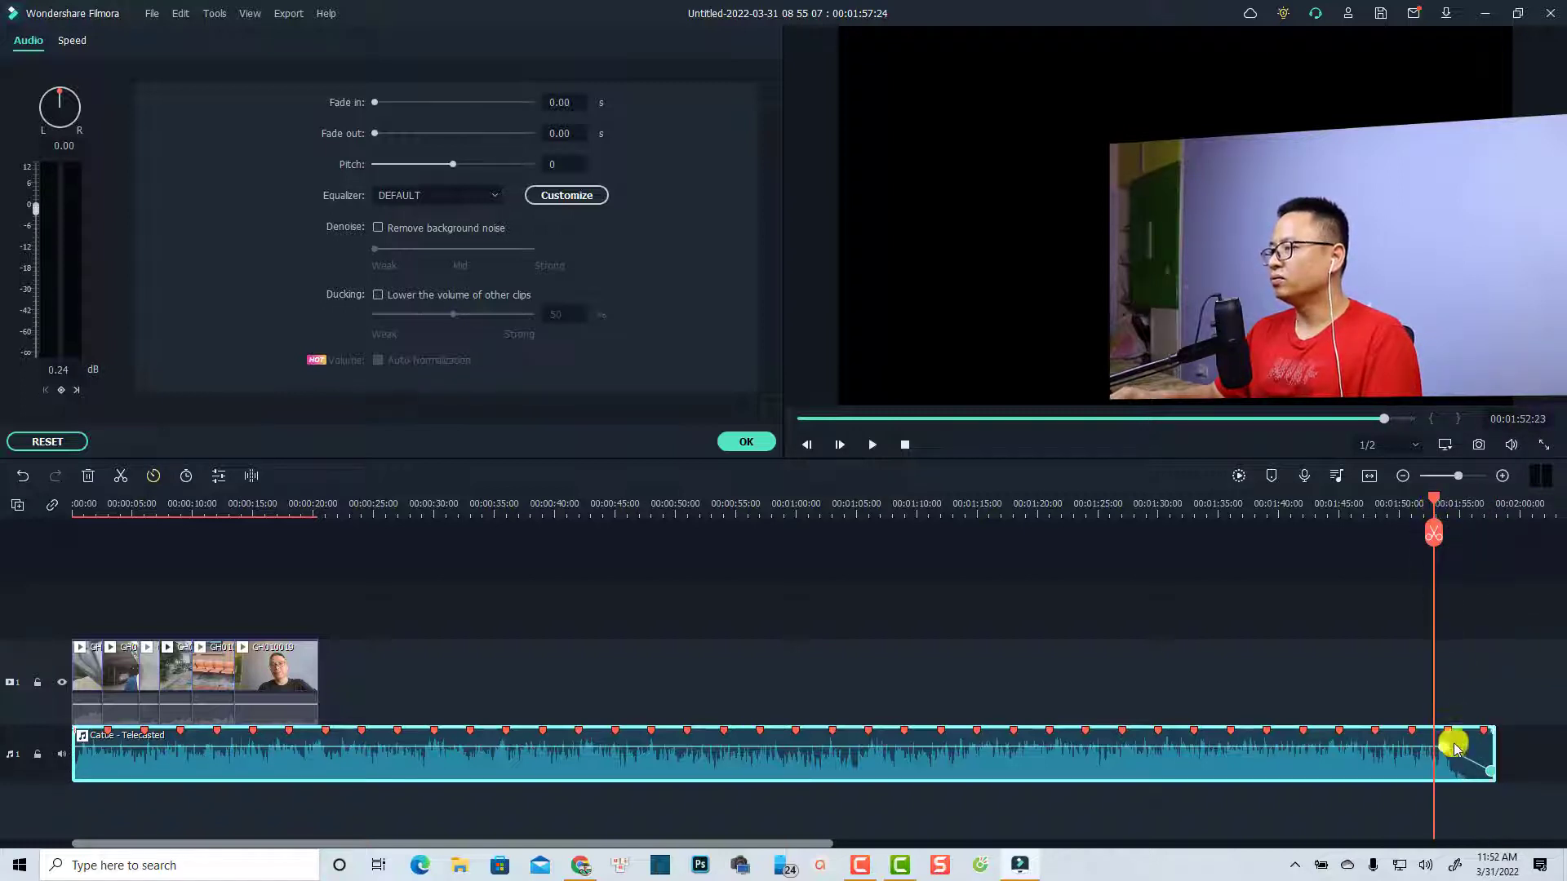
{"action": "left_click", "coordinate": [1411, 503]}
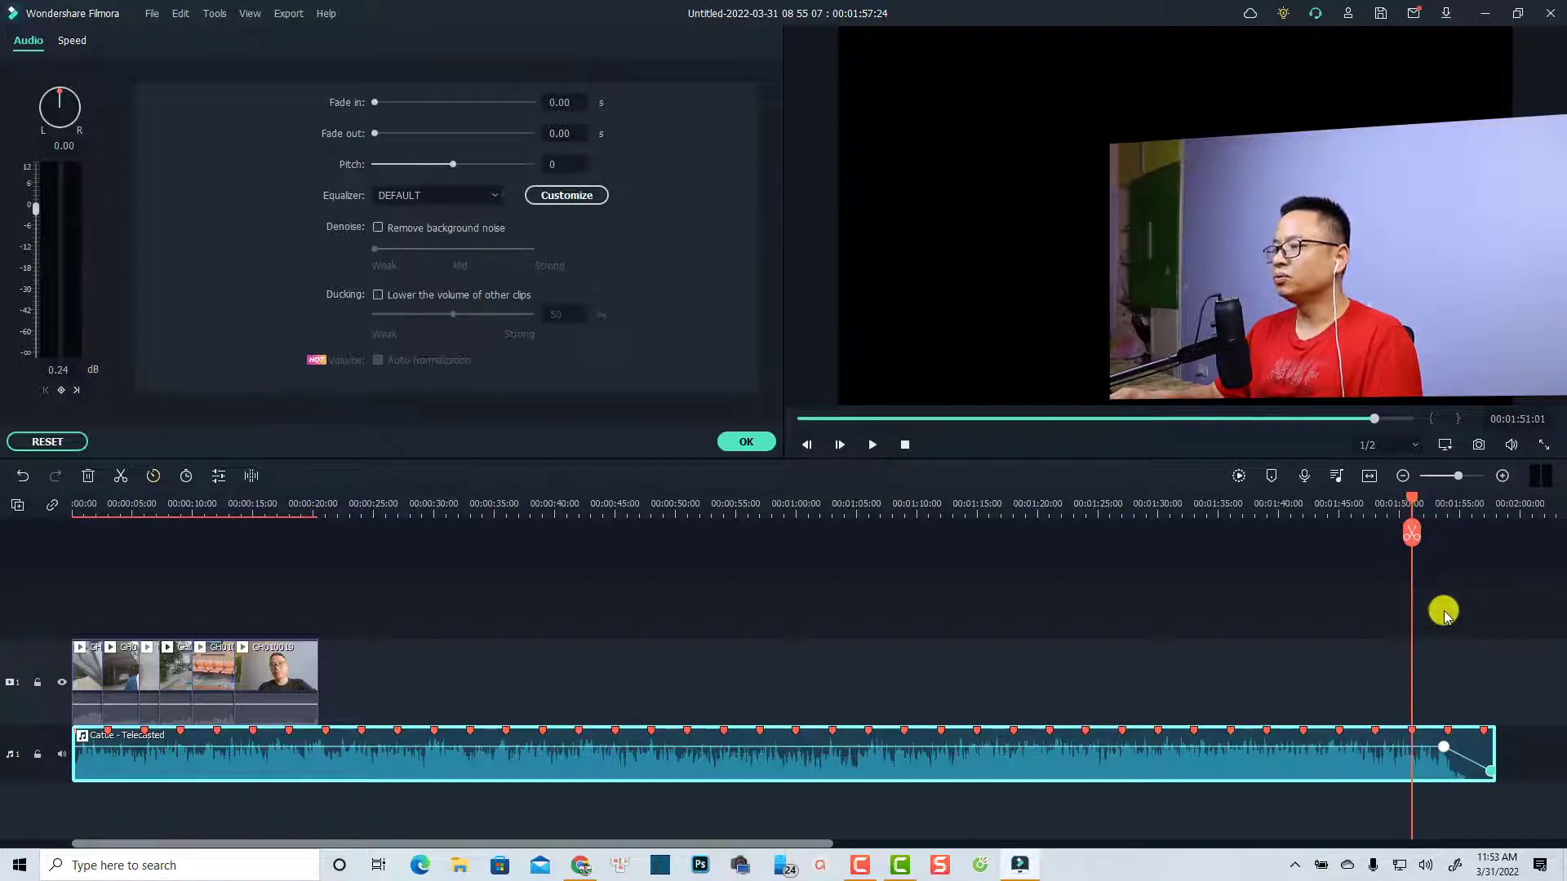
{"action": "left_click", "coordinate": [1440, 737]}
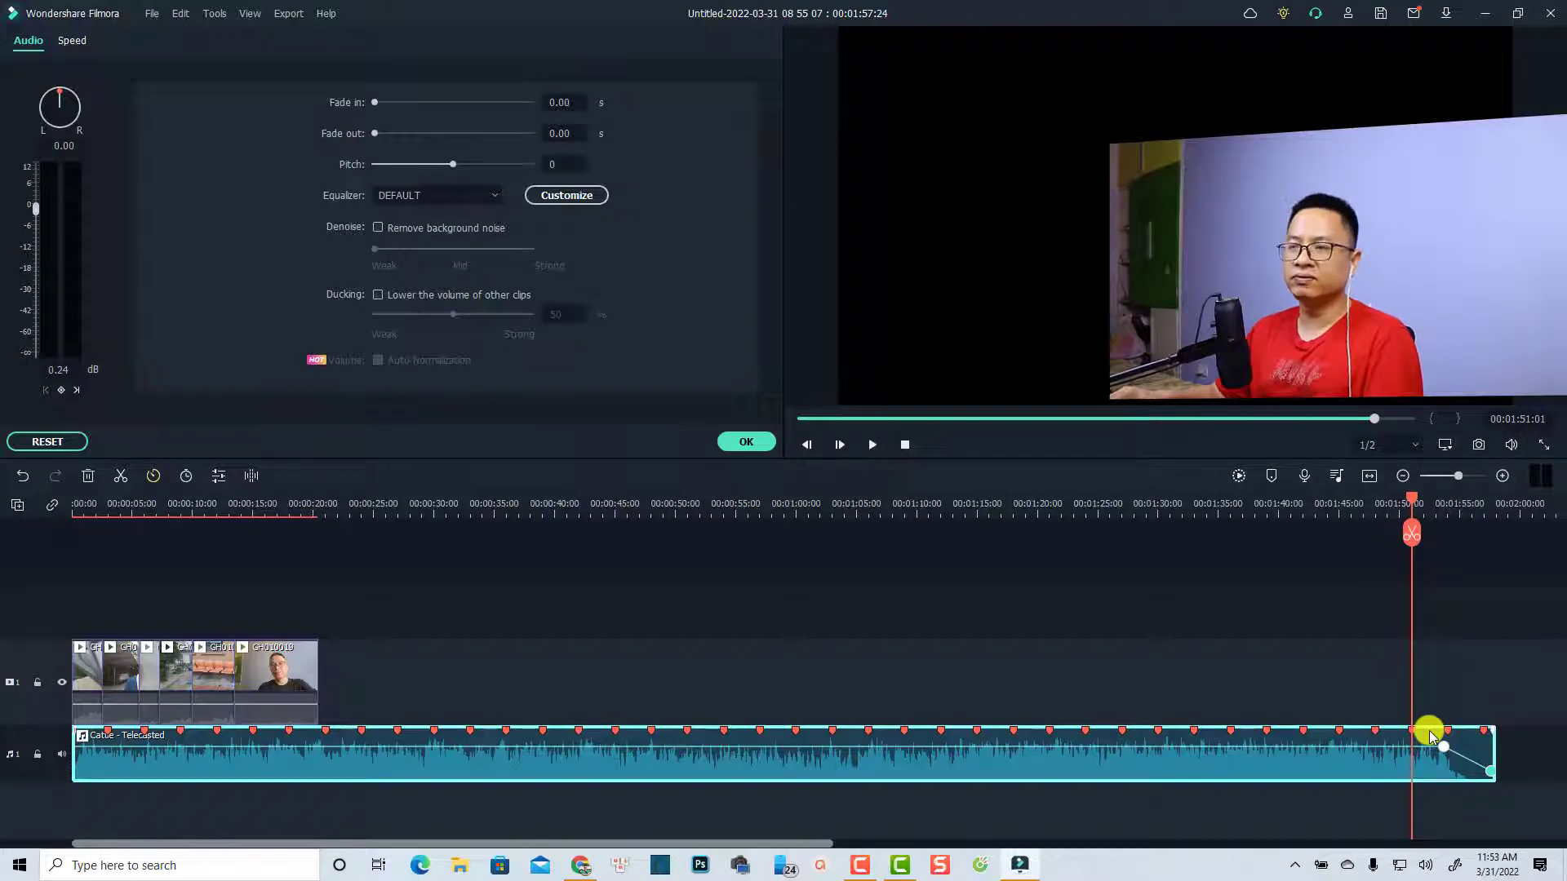
{"action": "key", "text": "space"}
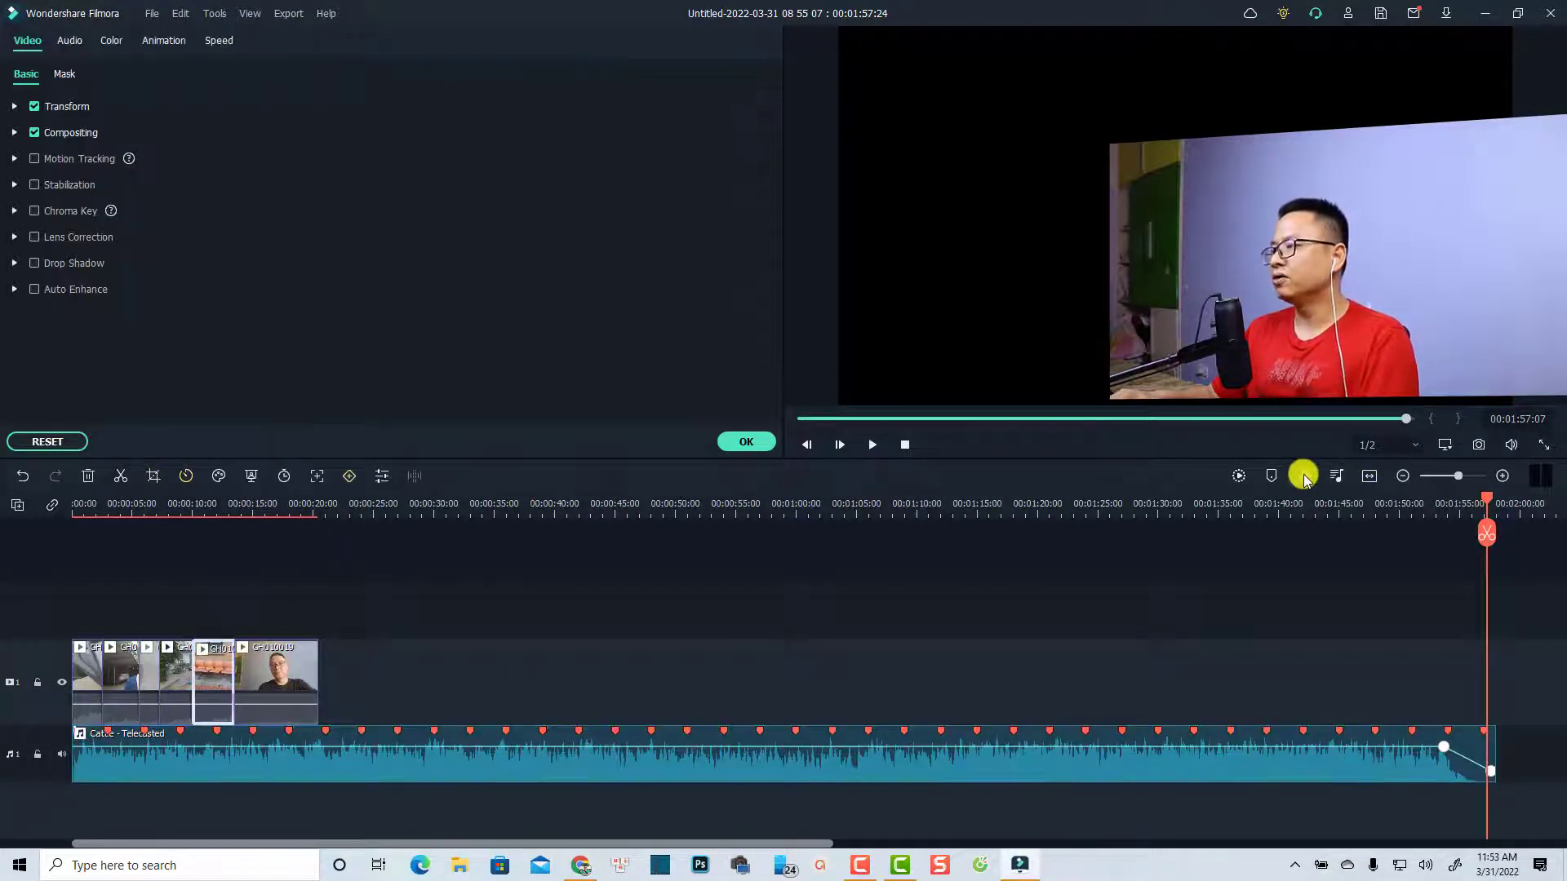
- Record a short microphone voice-over with the project muted and move the recording to about 00:01:12, above the music
{"action": "left_click", "coordinate": [1303, 475]}
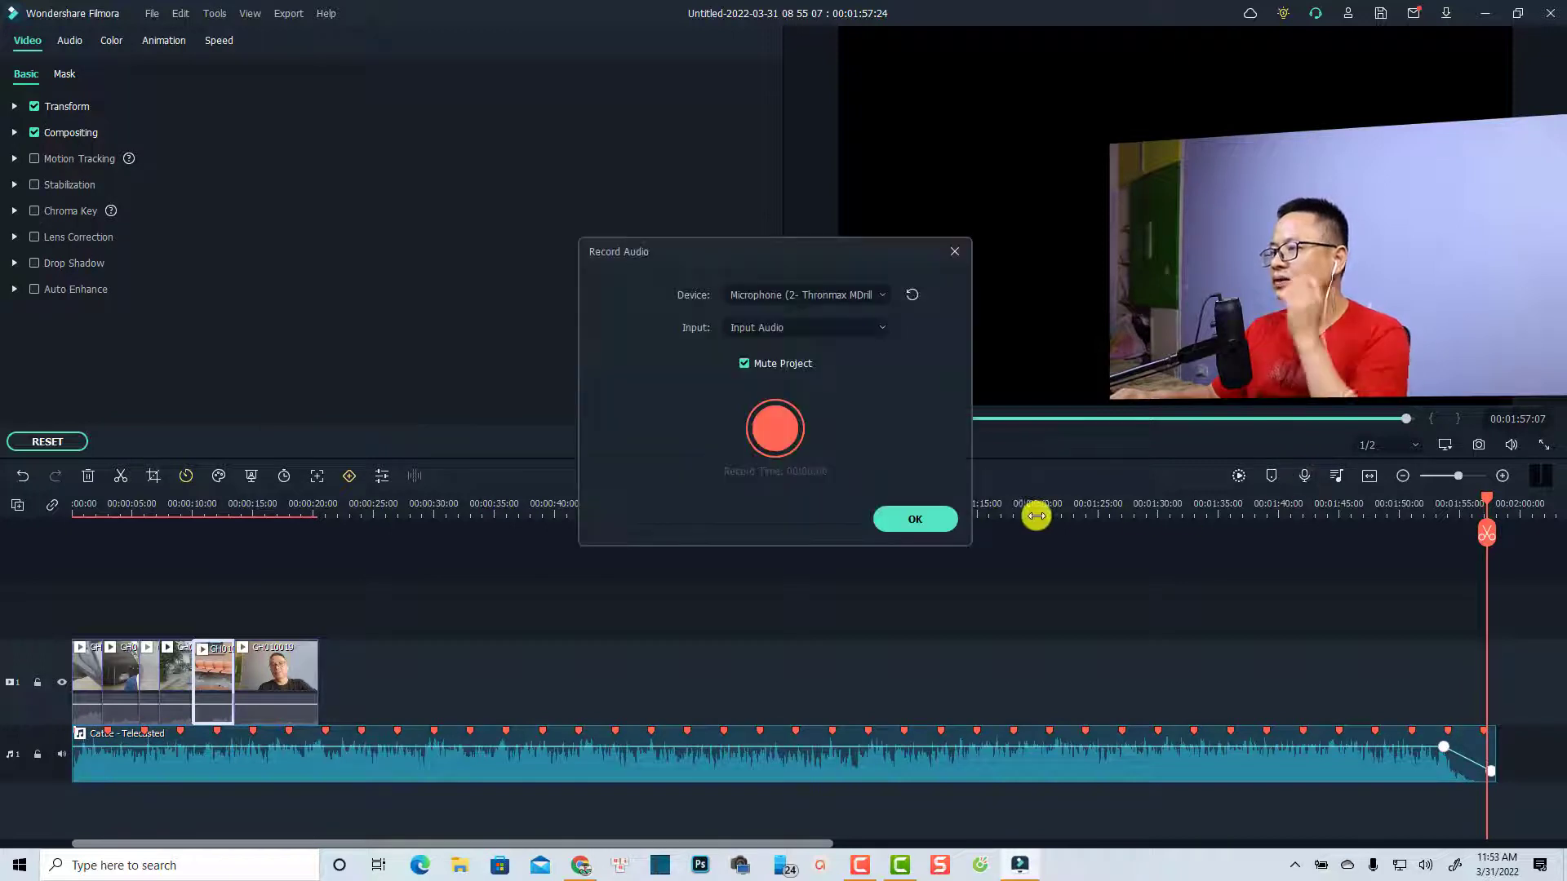
{"action": "left_click", "coordinate": [775, 429]}
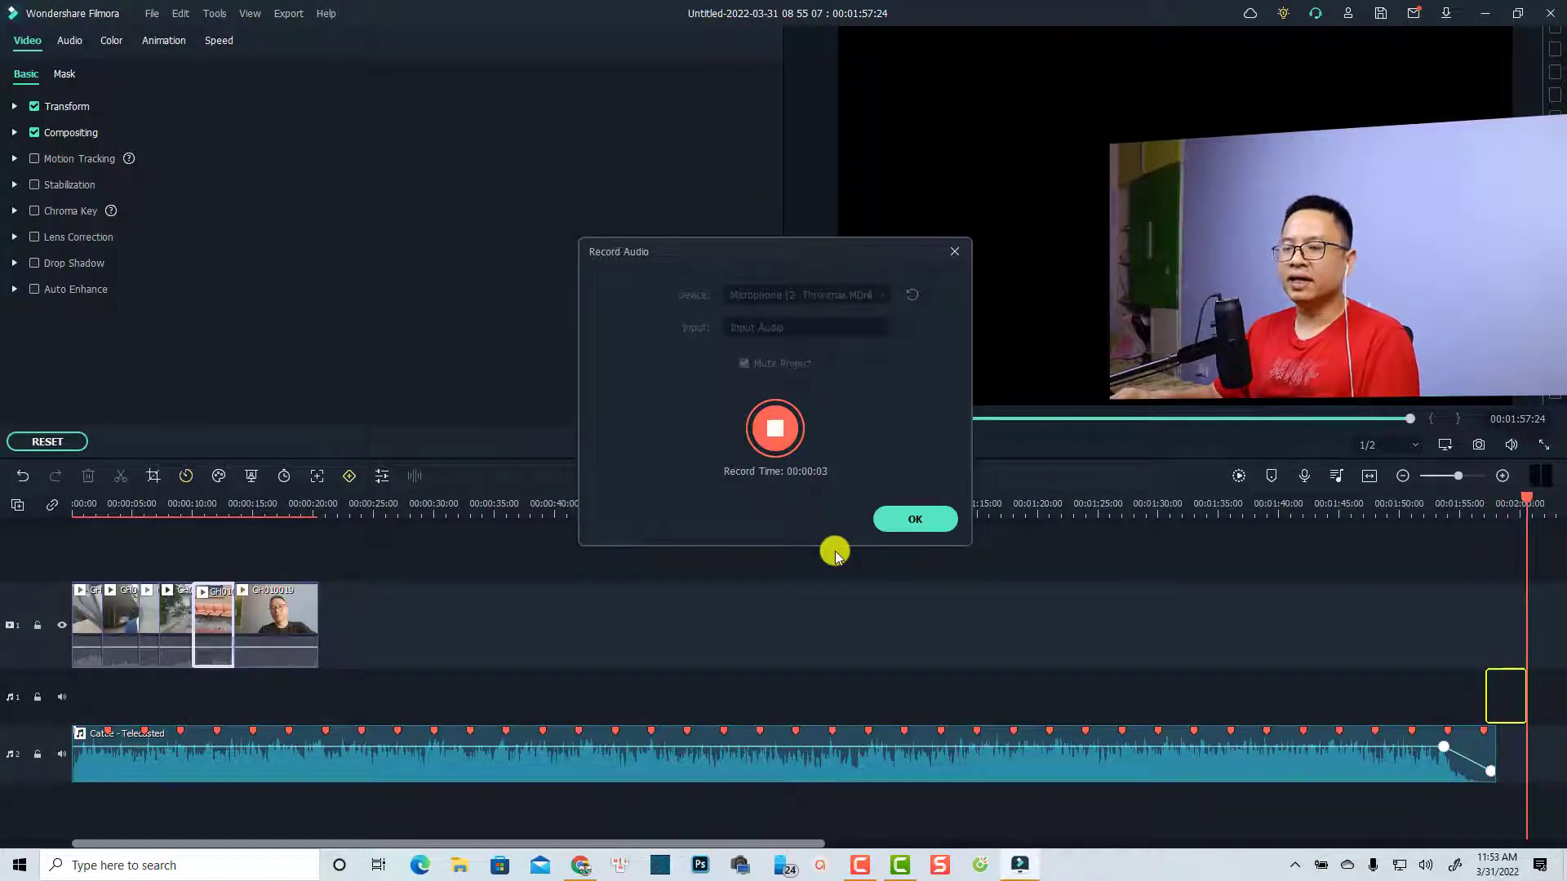
{"action": "left_click", "coordinate": [782, 434]}
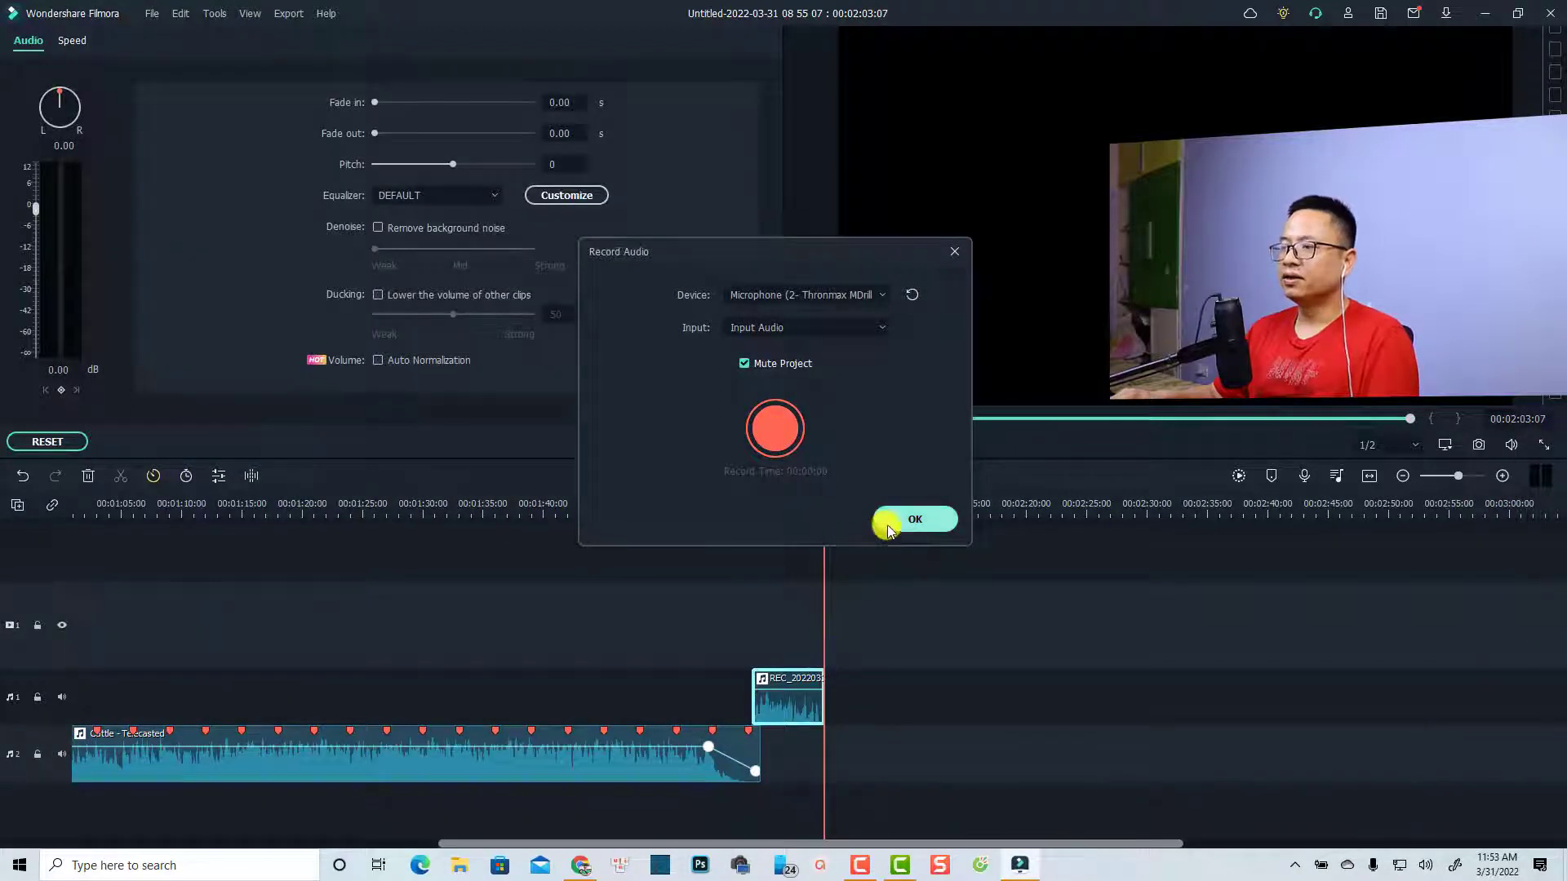
{"action": "left_click", "coordinate": [890, 531]}
{"action": "left_click_drag", "start_coordinate": [797, 702], "coordinate": [253, 700]}
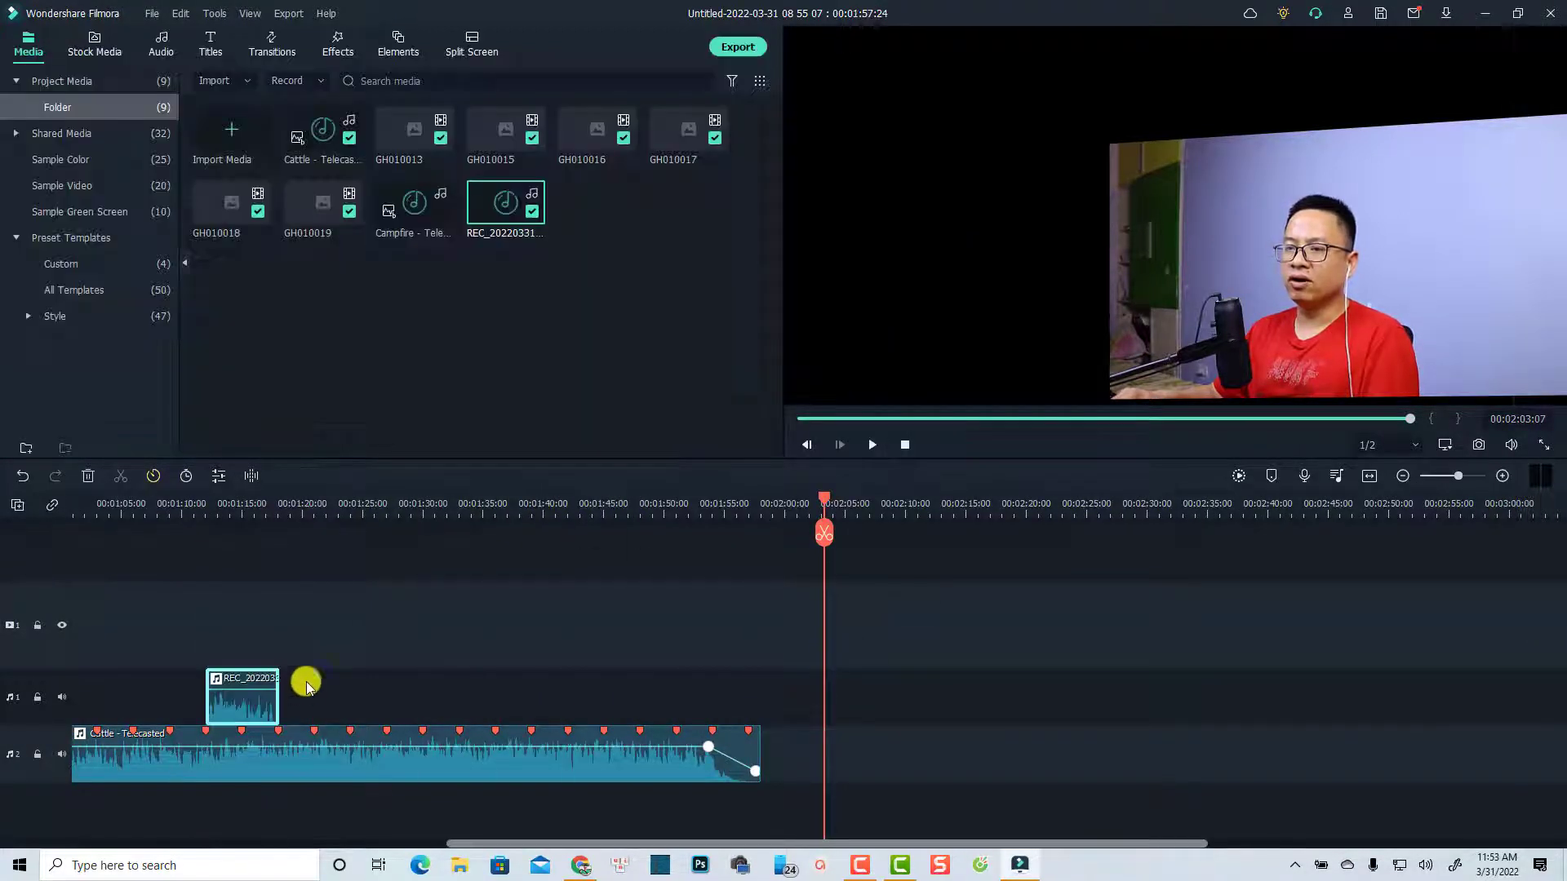
- Play from about 00:01:10 to check how the voice recording sounds against the music
{"action": "left_click", "coordinate": [192, 504]}
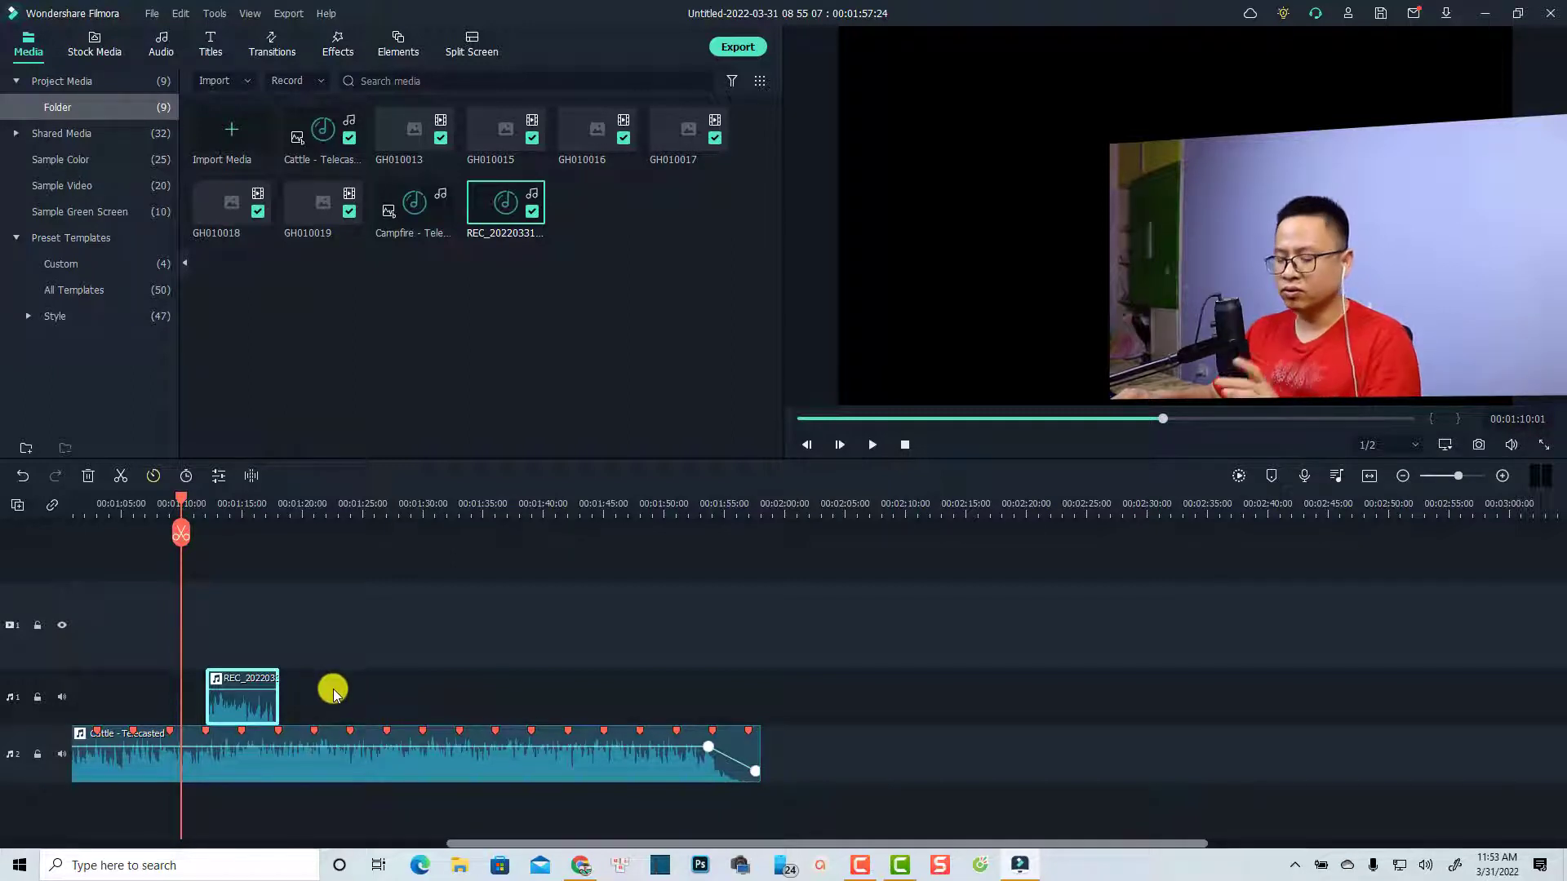
{"action": "key", "text": "space"}
{"action": "left_click", "coordinate": [385, 678]}
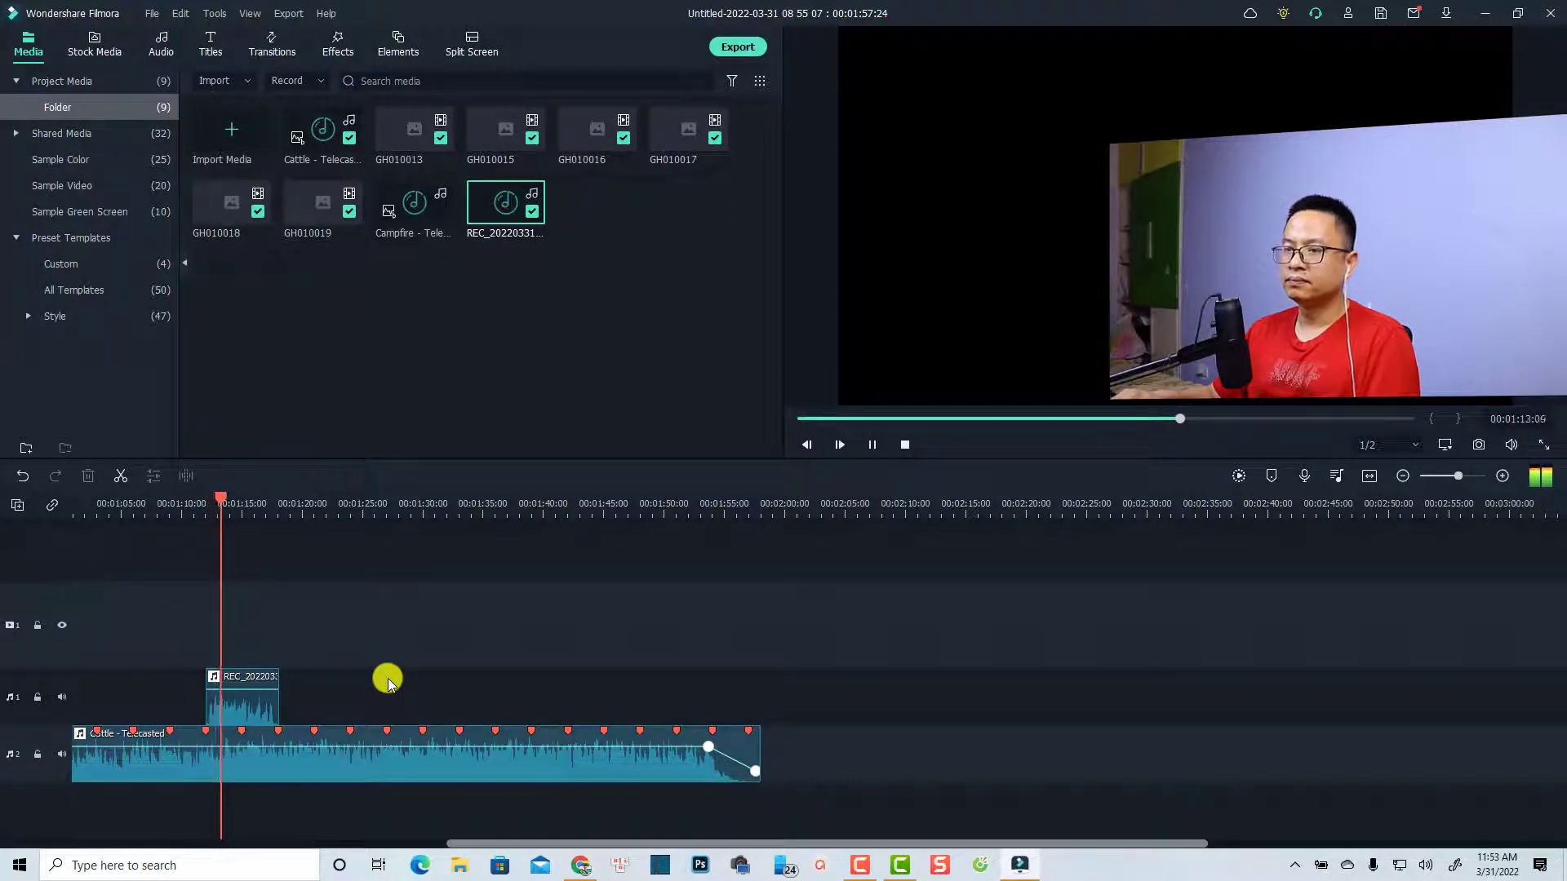
{"action": "key", "text": "space"}
- Turn on ducking for the voice recording so it lowers the volume of other clips by 60%
{"action": "left_click", "coordinate": [253, 719]}
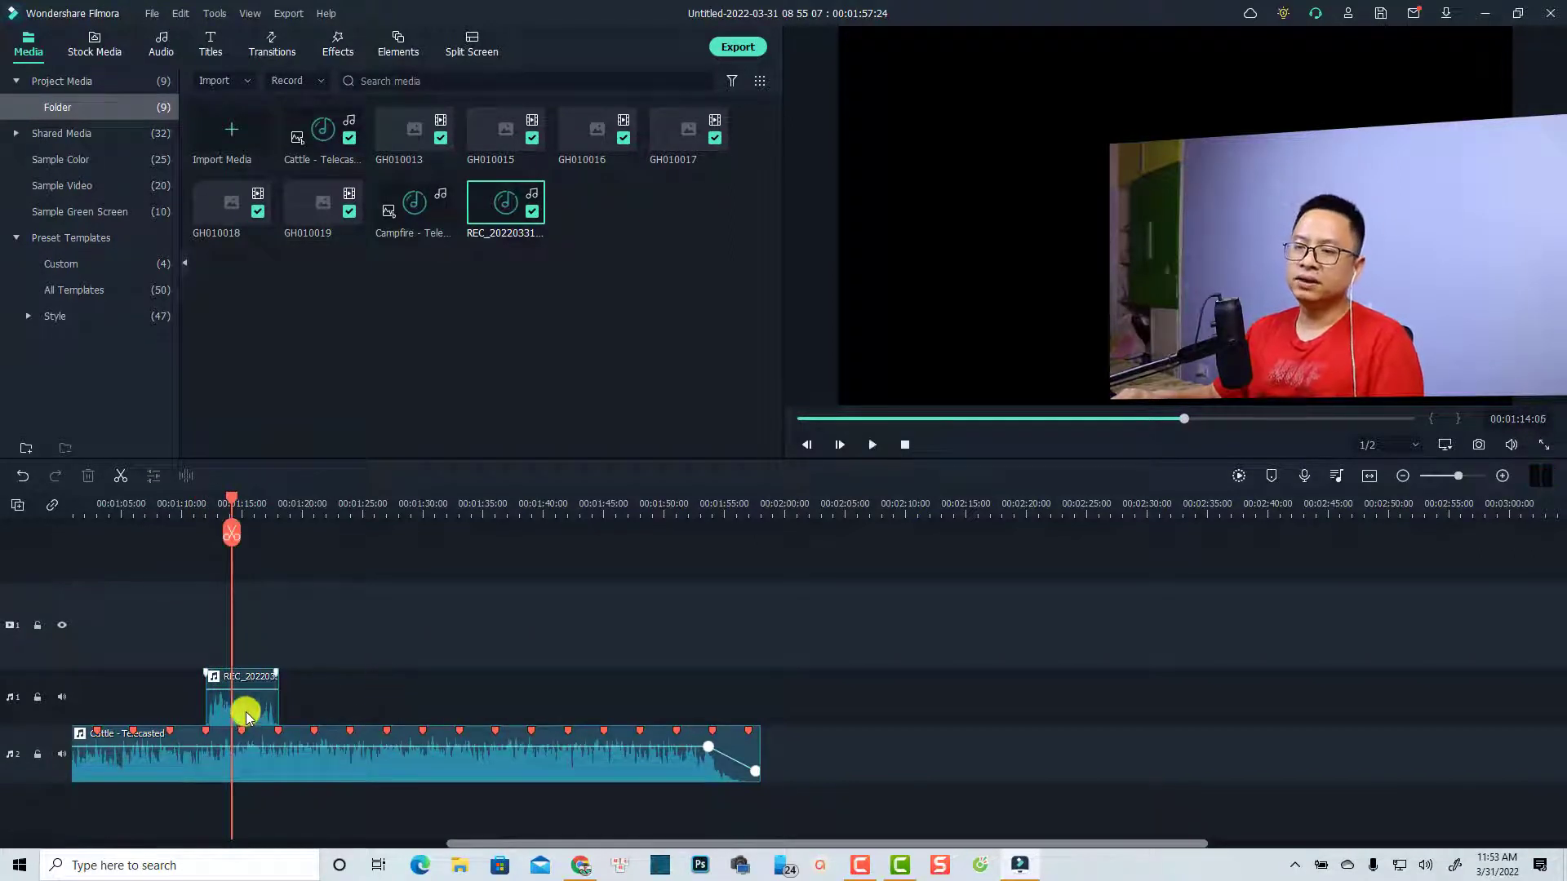
{"action": "left_click", "coordinate": [248, 763]}
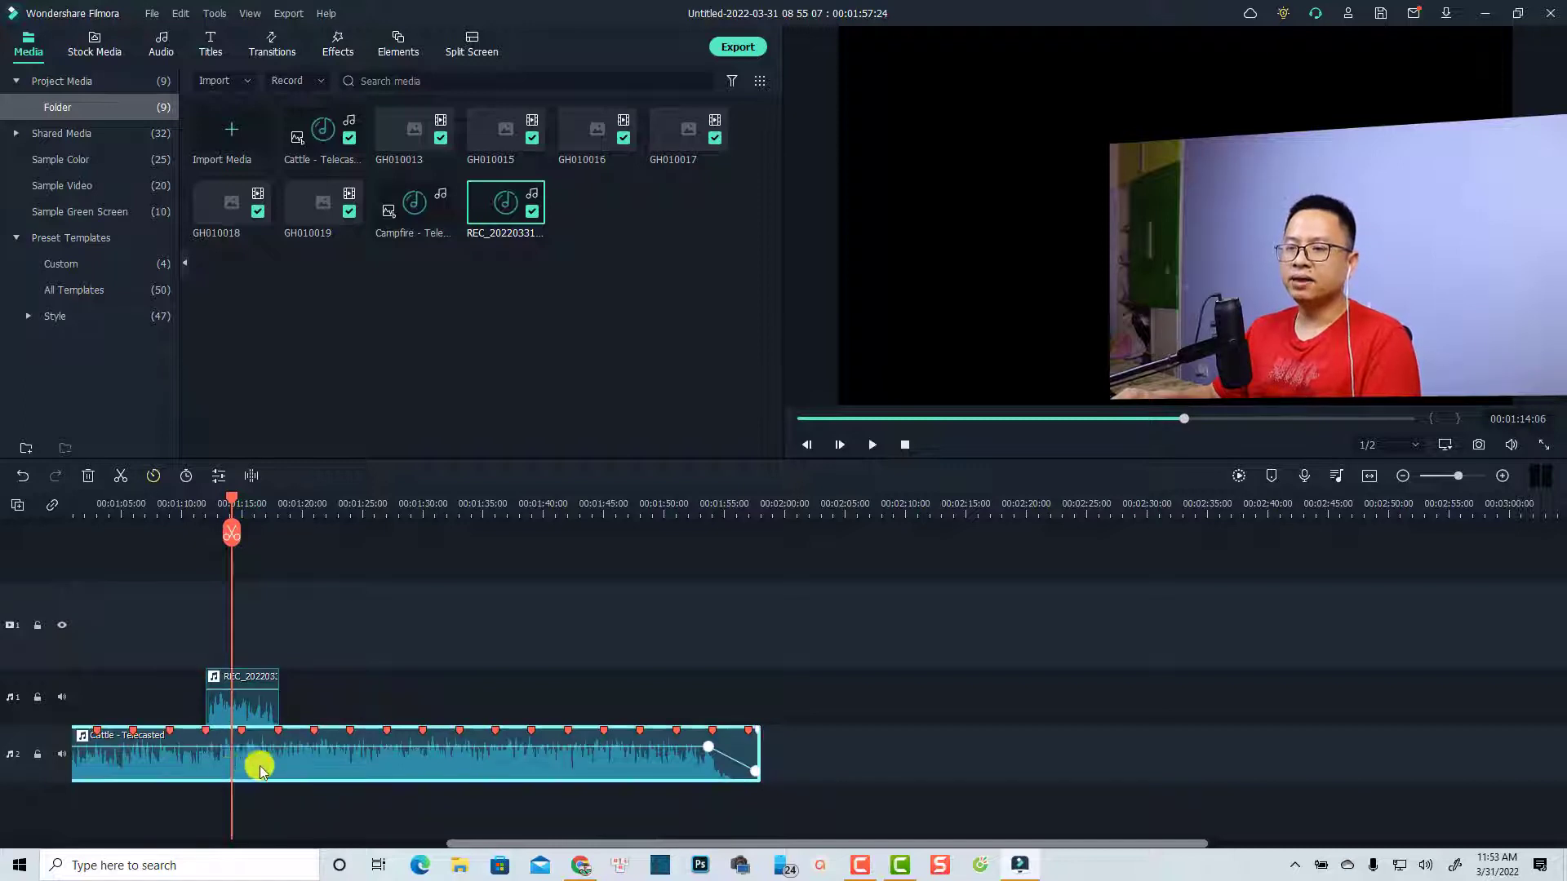
{"action": "left_click", "coordinate": [251, 714]}
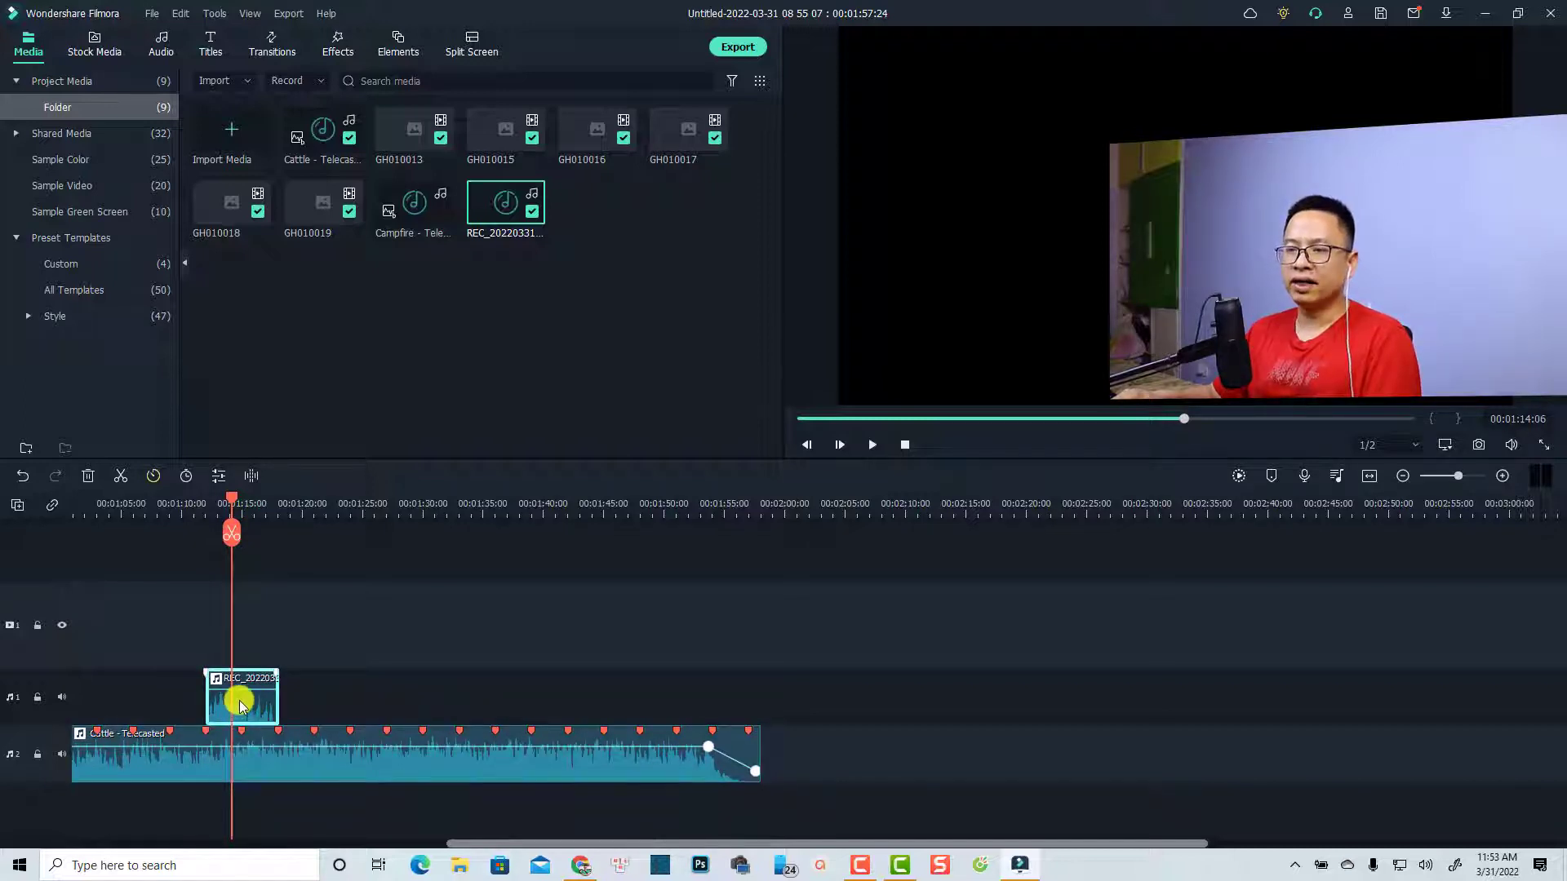
{"action": "double_click", "coordinate": [239, 712]}
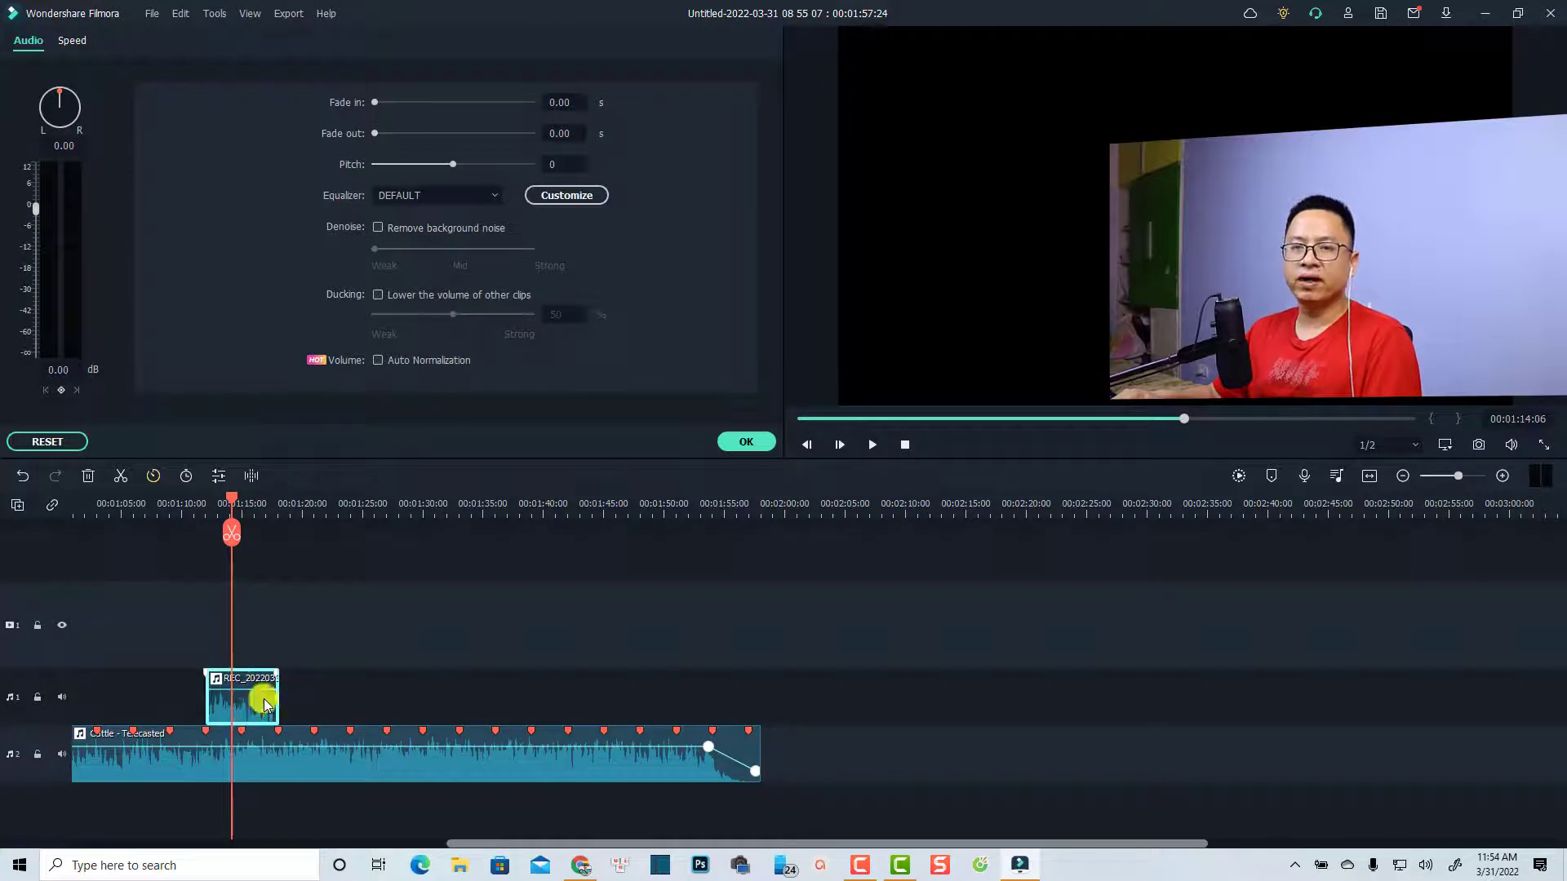
{"action": "left_click", "coordinate": [378, 295]}
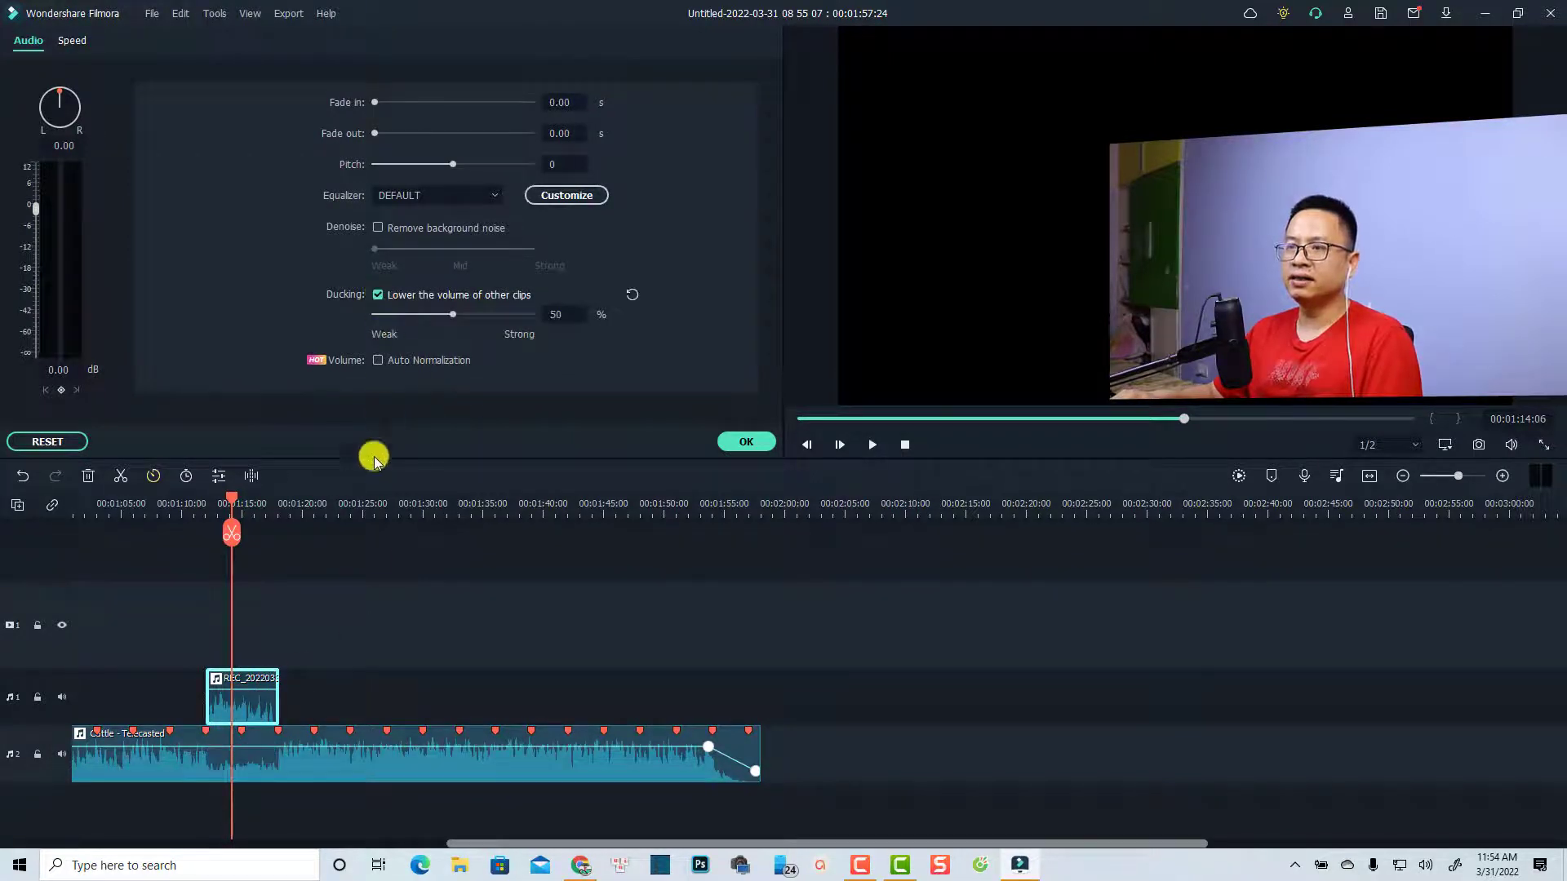
{"action": "left_click", "coordinate": [563, 314]}
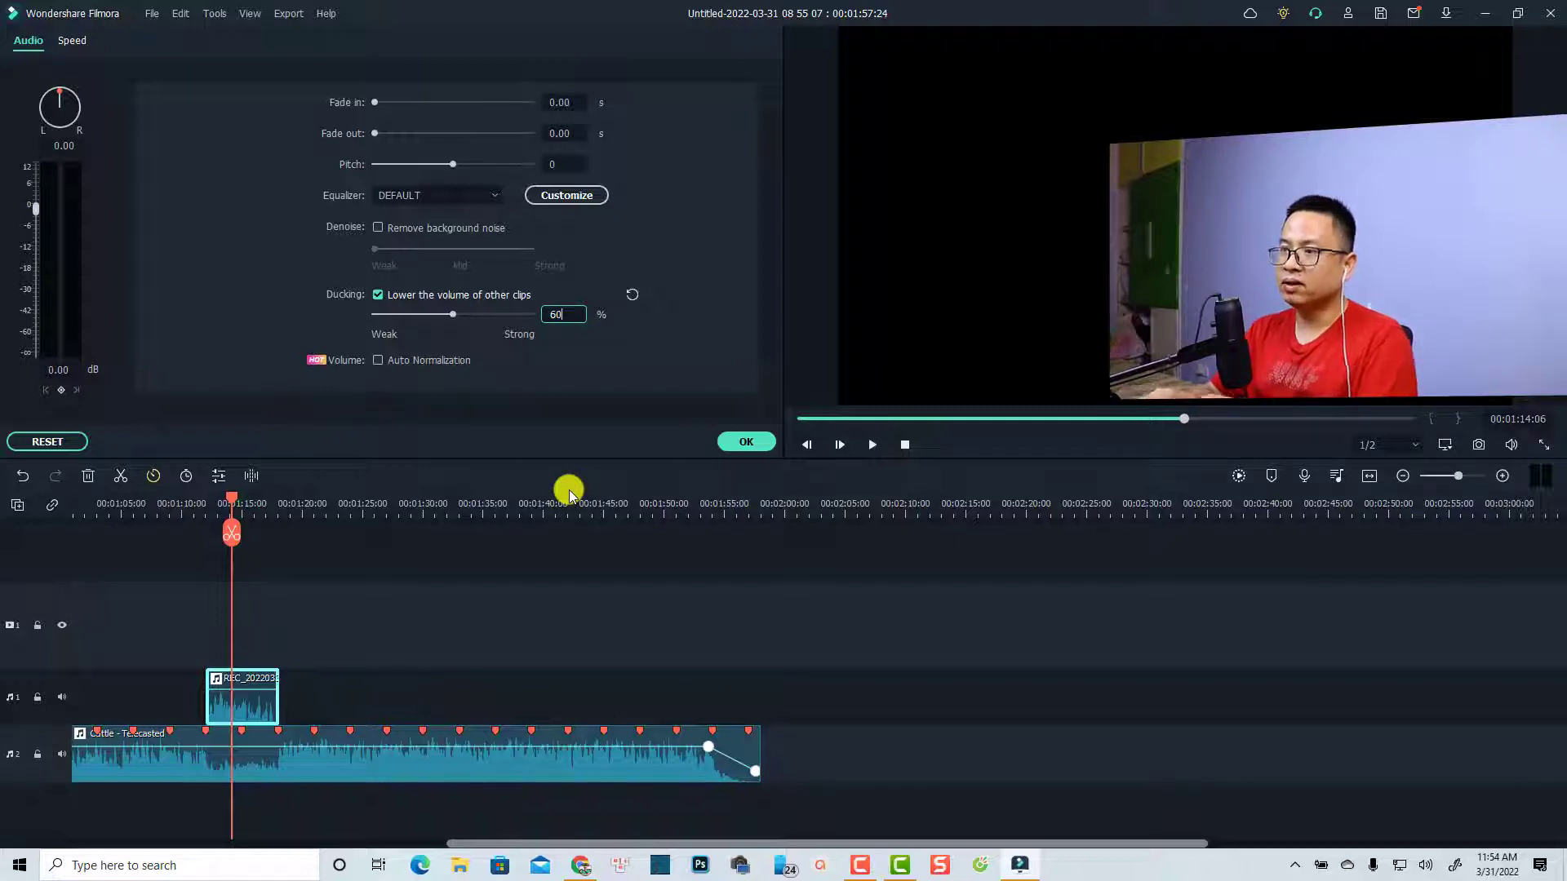
{"action": "key", "text": "Return"}
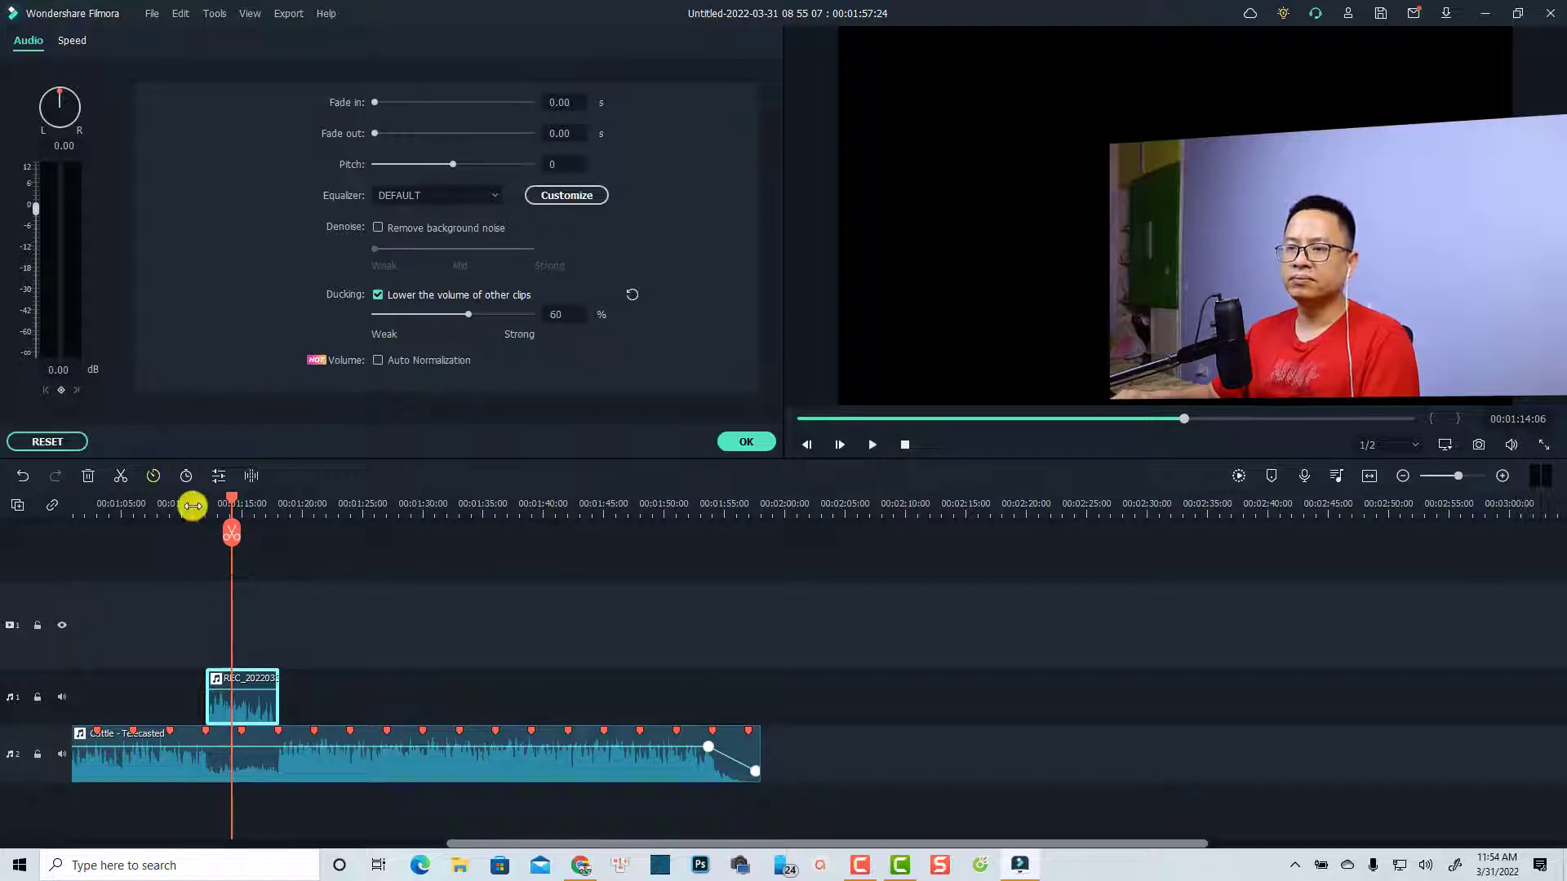
- Play from about 00:01:11 to past the end of the voice recording to check how the music ducks under it
{"action": "left_click", "coordinate": [191, 510]}
{"action": "key", "text": "space"}
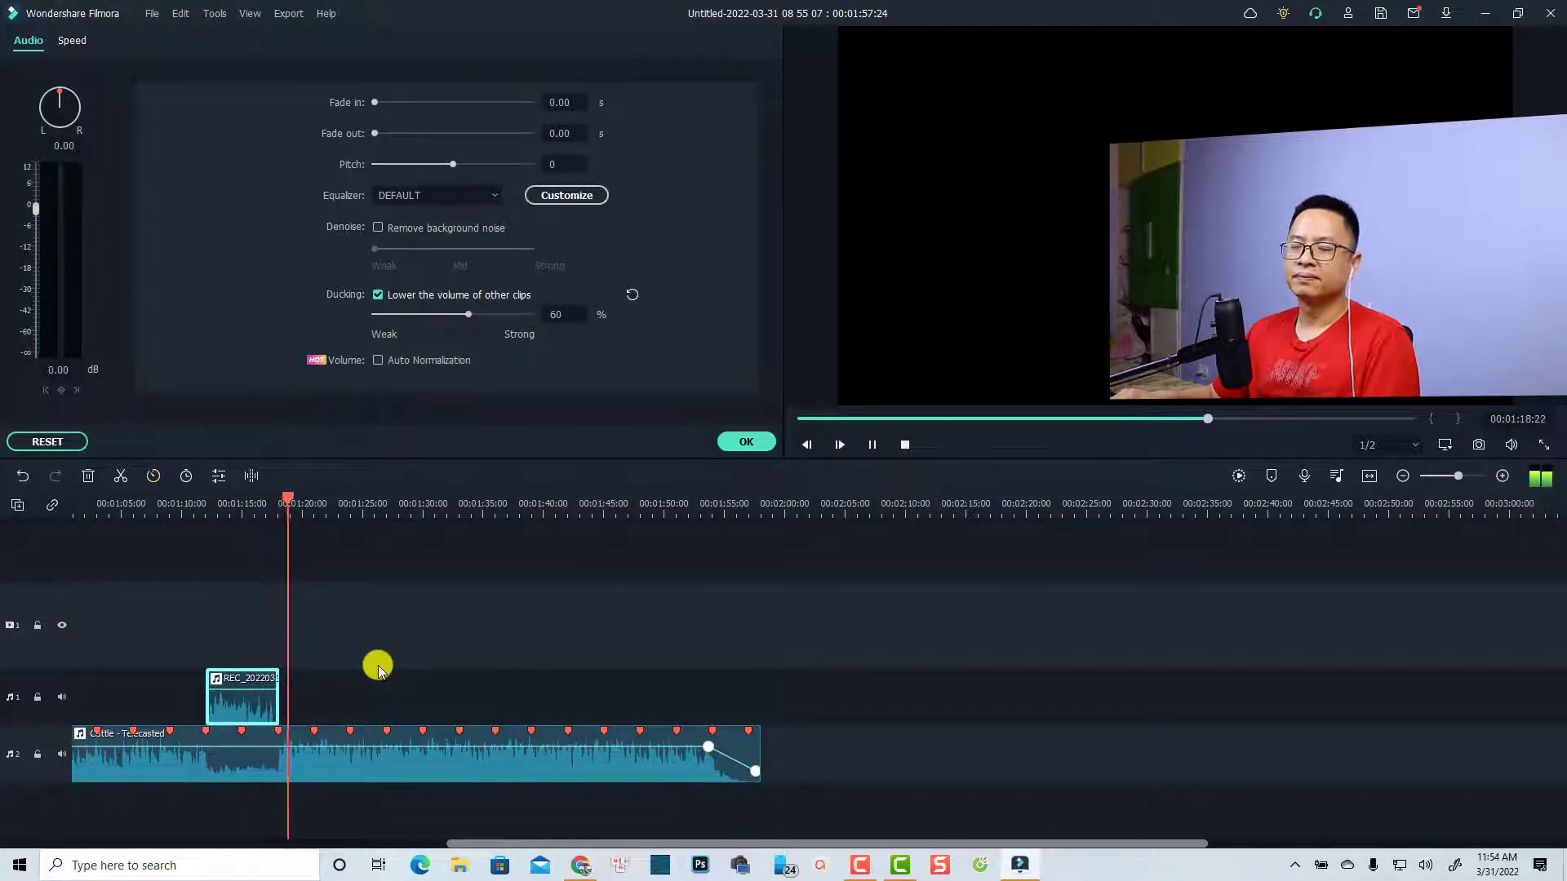
{"action": "key", "text": "space"}
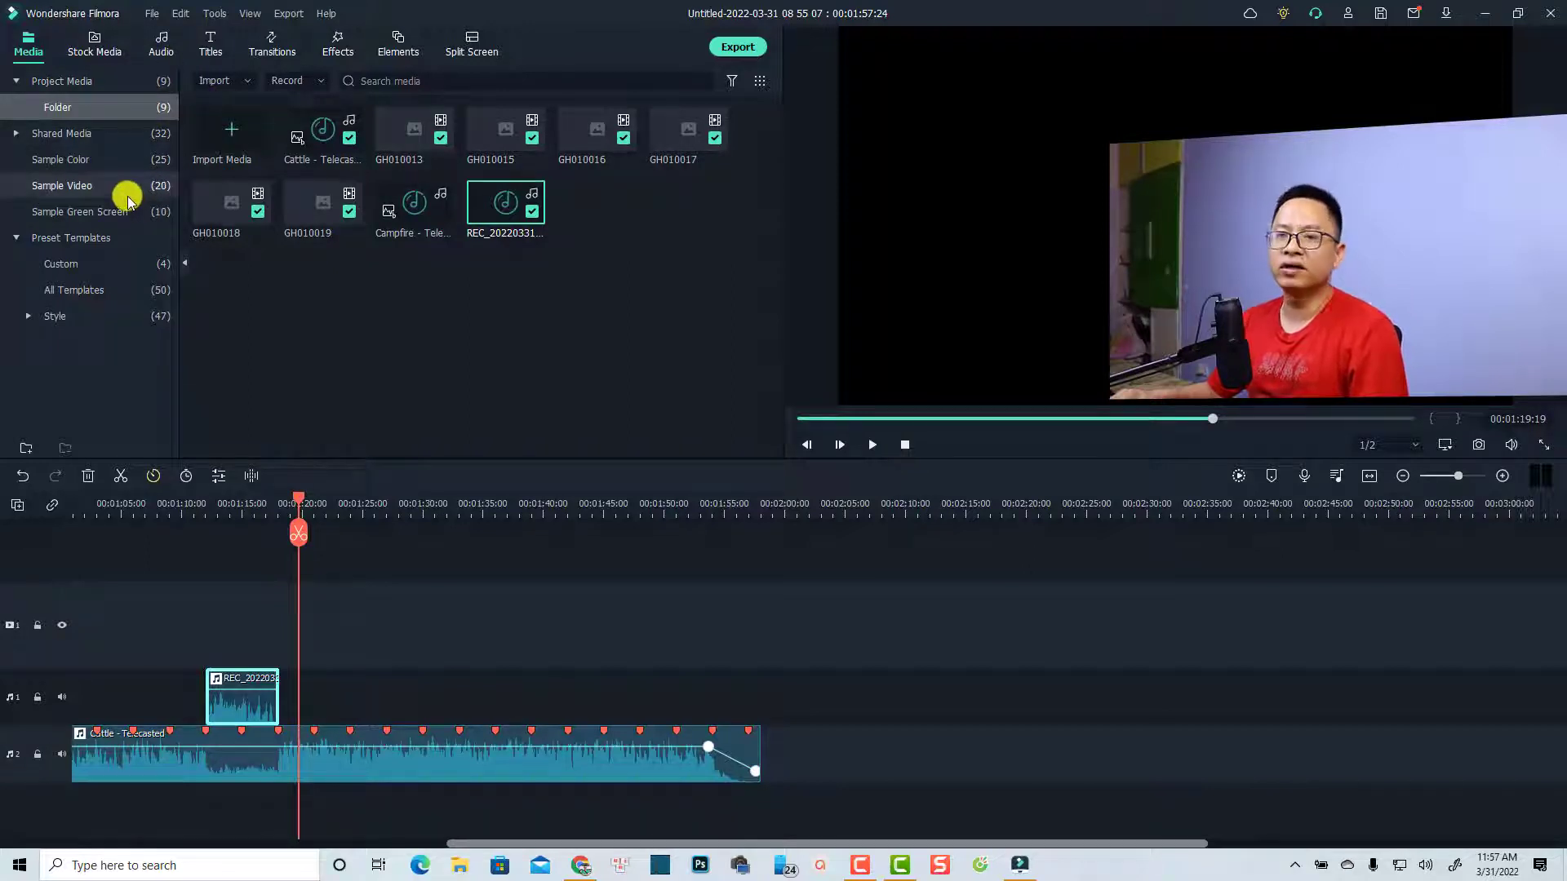
- Filter the recommended audio library to free tracks and download 2AM Walk to preview it
{"action": "left_click", "coordinate": [157, 44]}
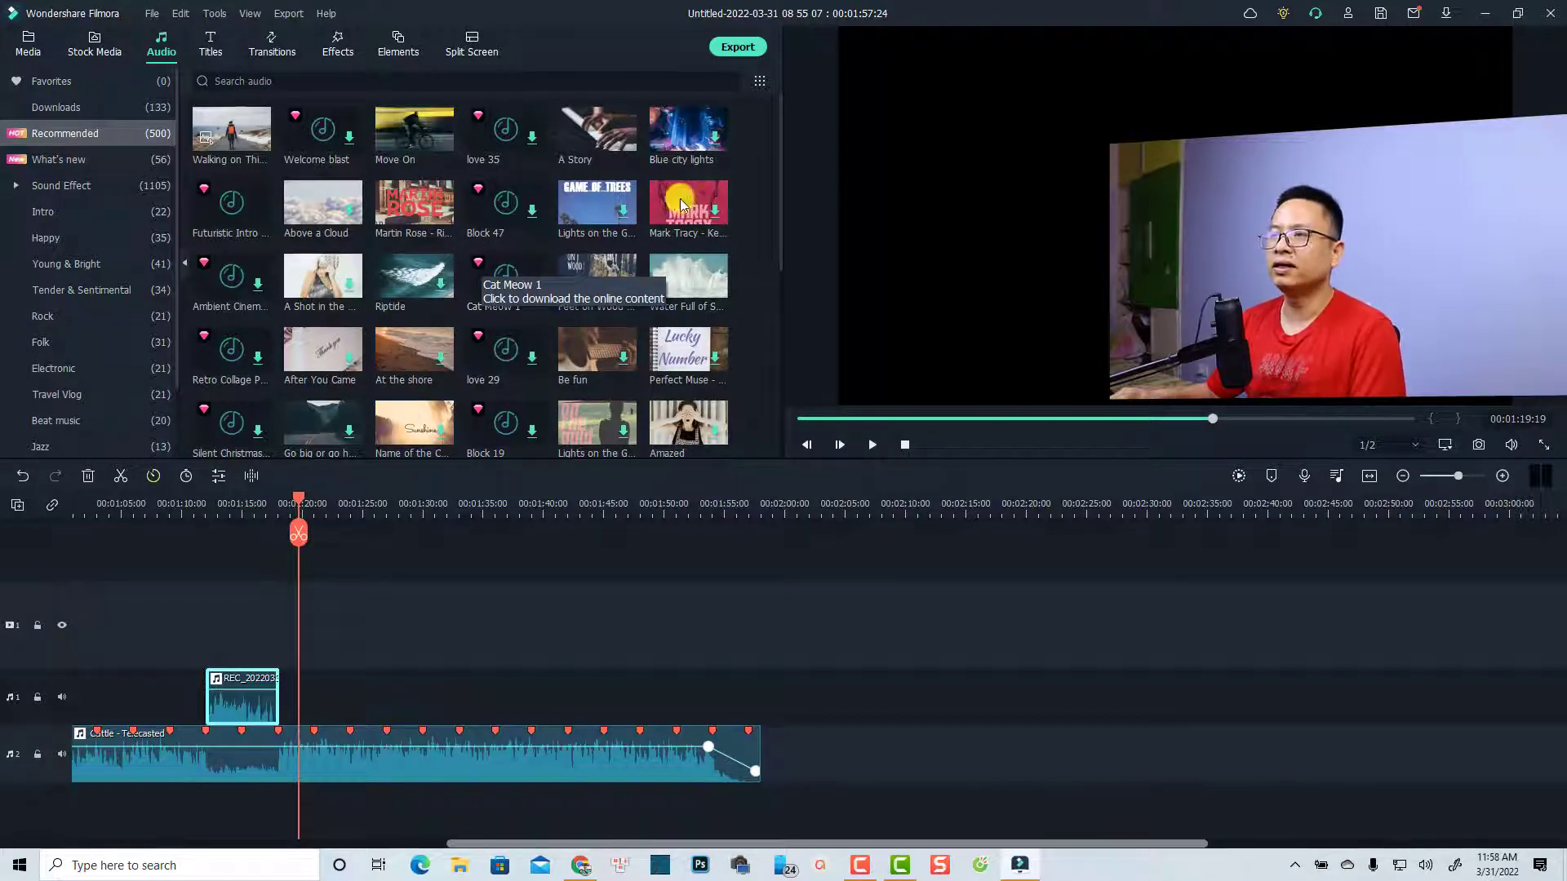
{"action": "left_click", "coordinate": [759, 82]}
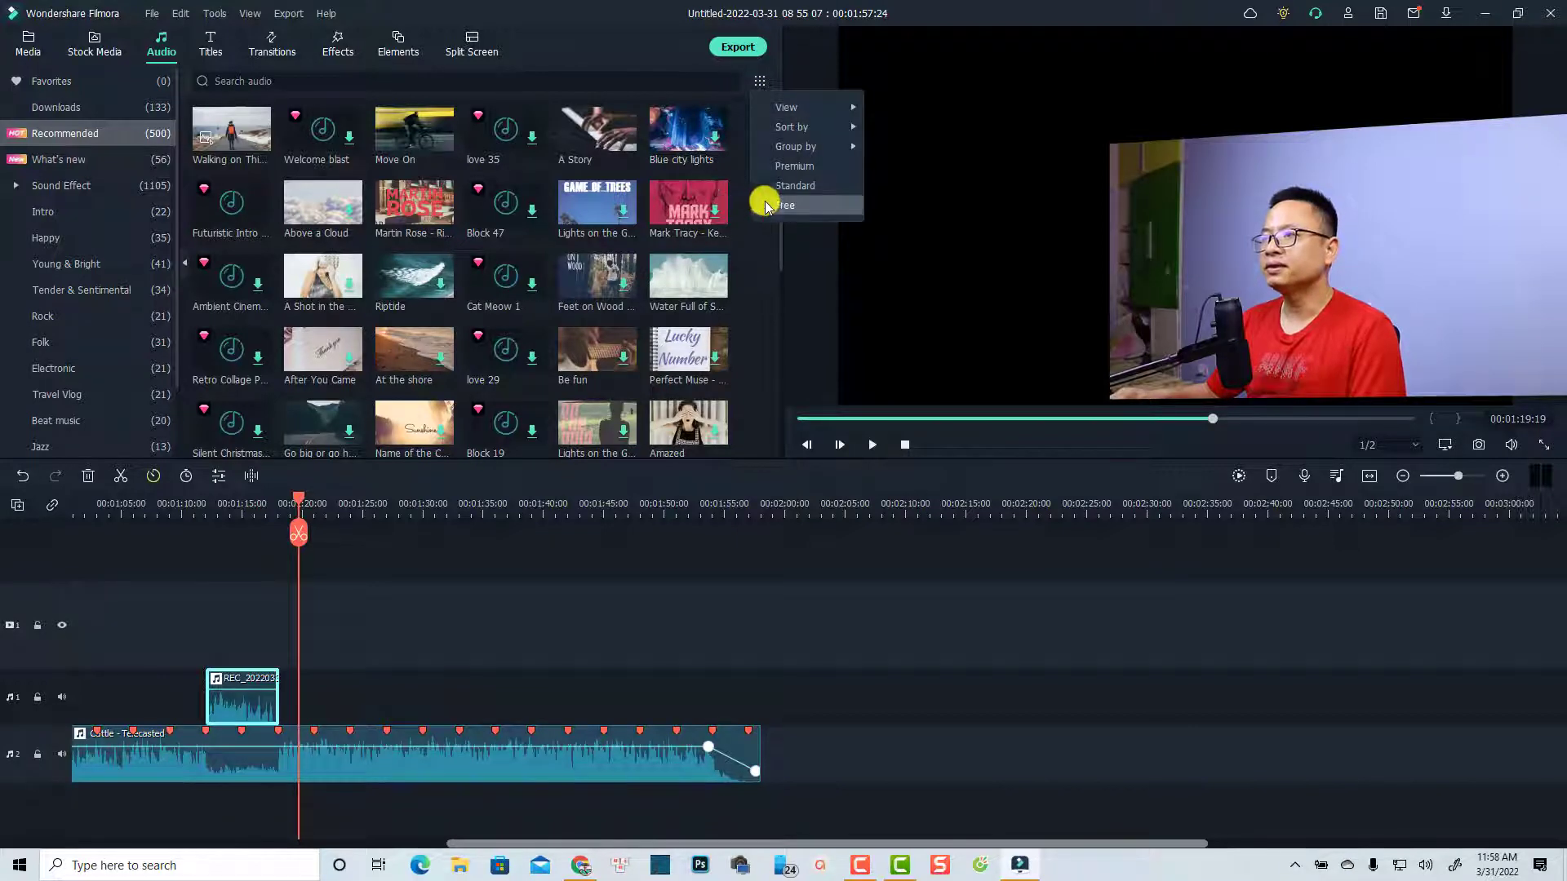
{"action": "left_click", "coordinate": [762, 200]}
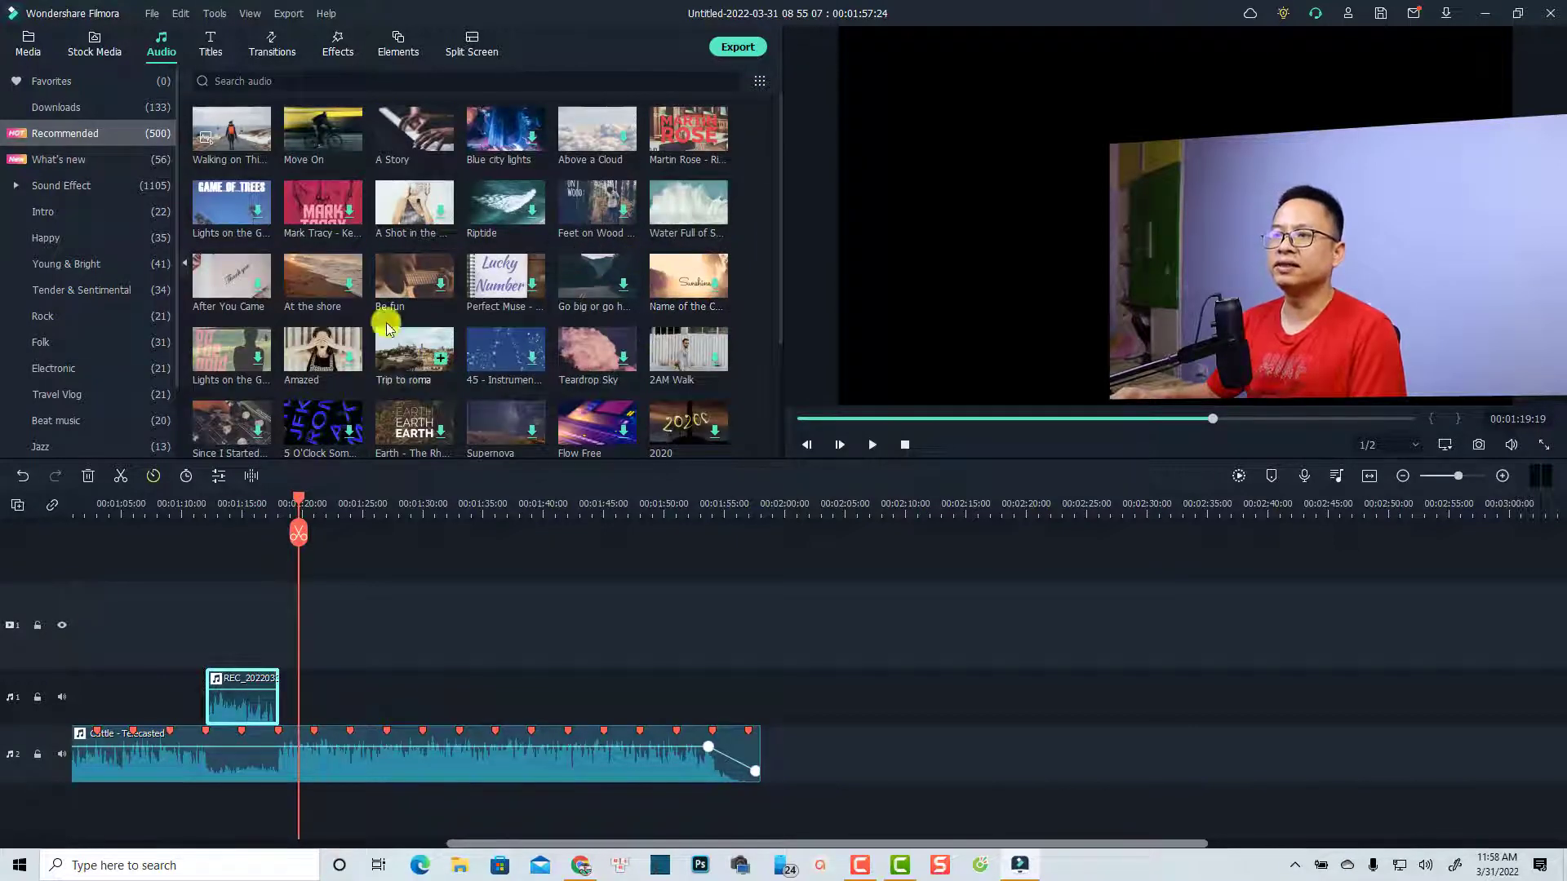
{"action": "scroll", "coordinate": [553, 329], "scroll_direction": "down", "scroll_amount": 2}
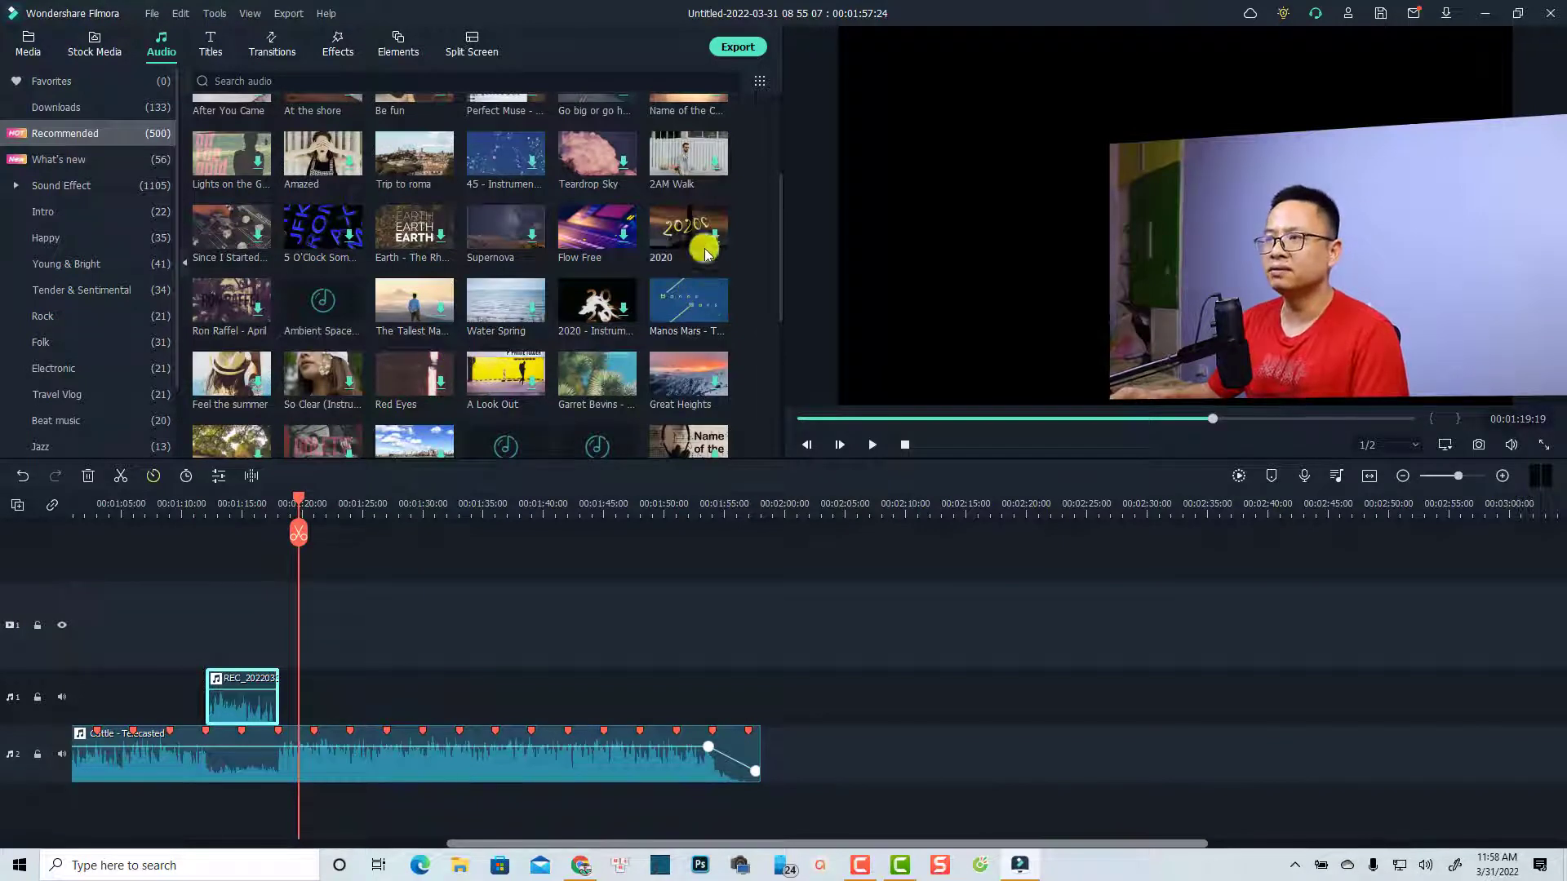
{"action": "left_click", "coordinate": [673, 168]}
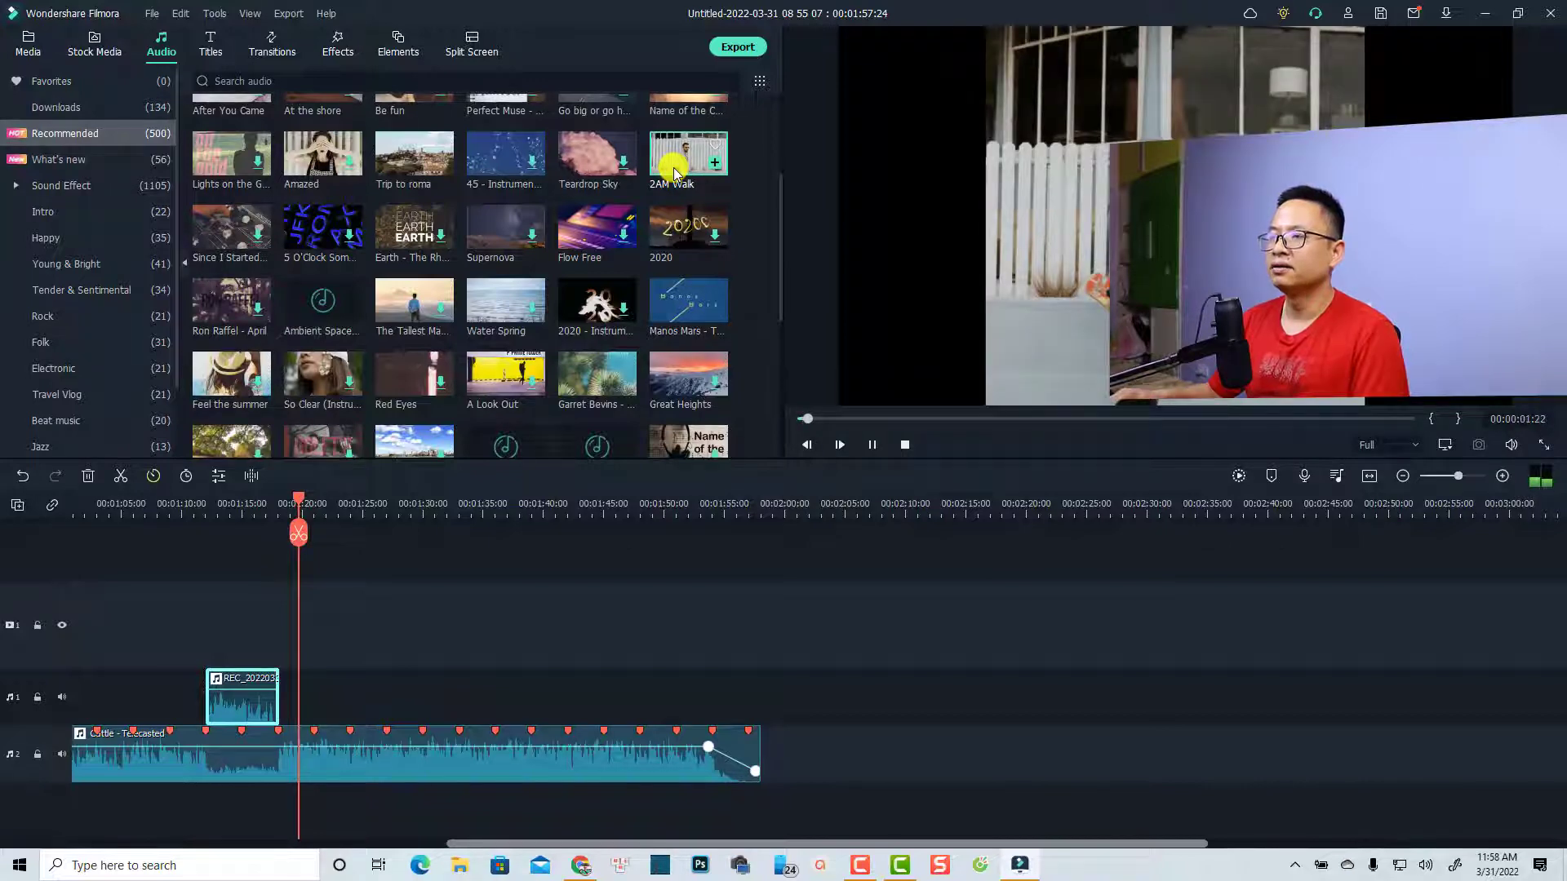
{"action": "left_click", "coordinate": [673, 168]}
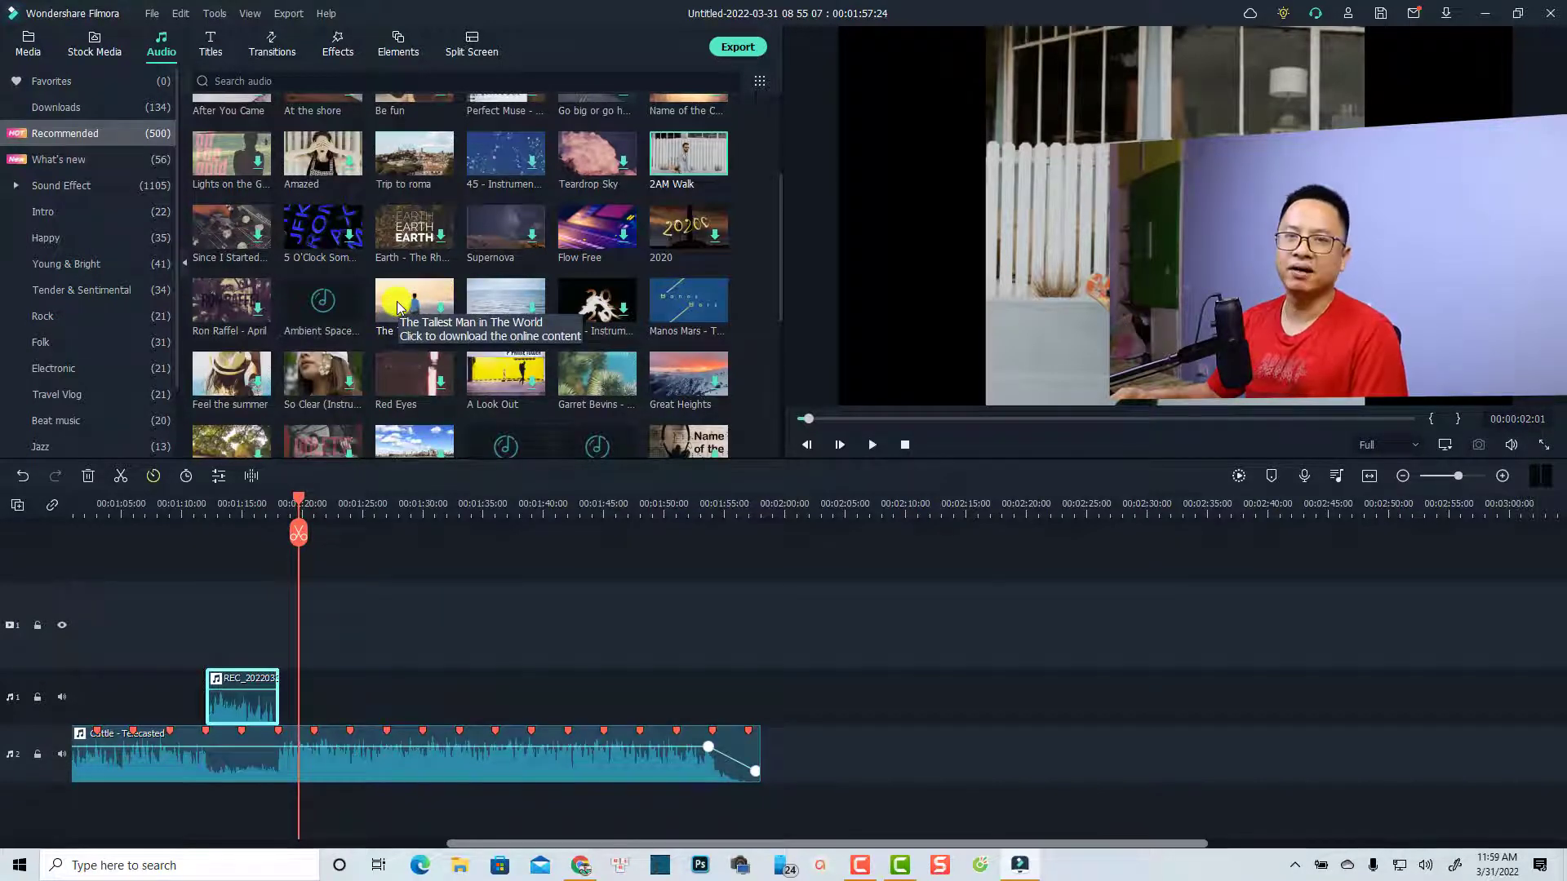
- Download The Tallest Man in The World, add it on a new audio track below Cattle - Telecasted, and fit the timeline in view
{"action": "left_click", "coordinate": [416, 303]}
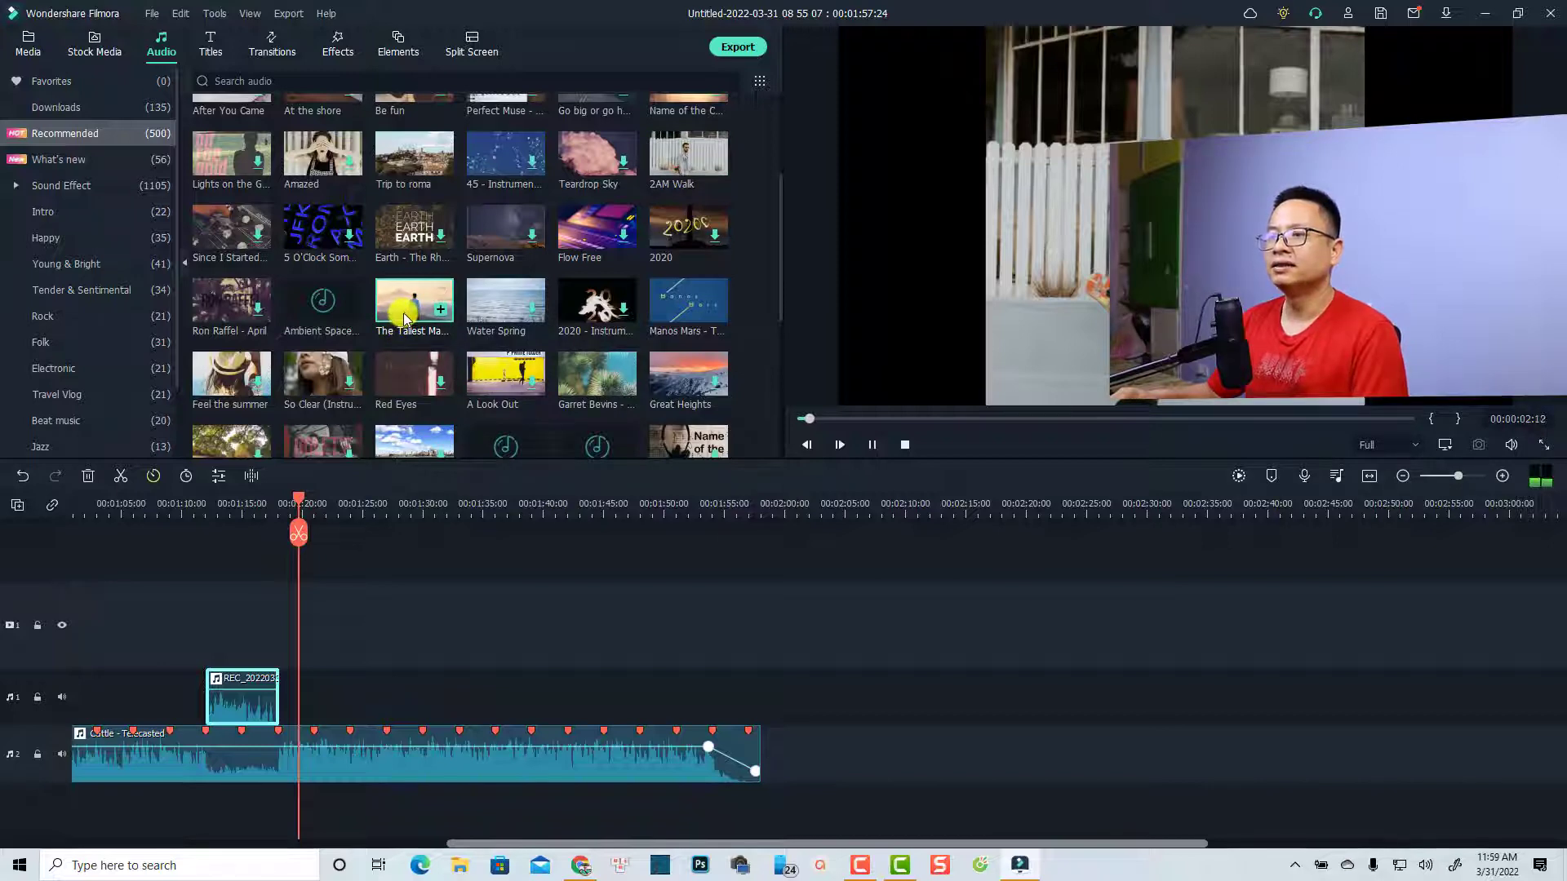
{"action": "left_click_drag", "start_coordinate": [406, 318], "coordinate": [62, 806]}
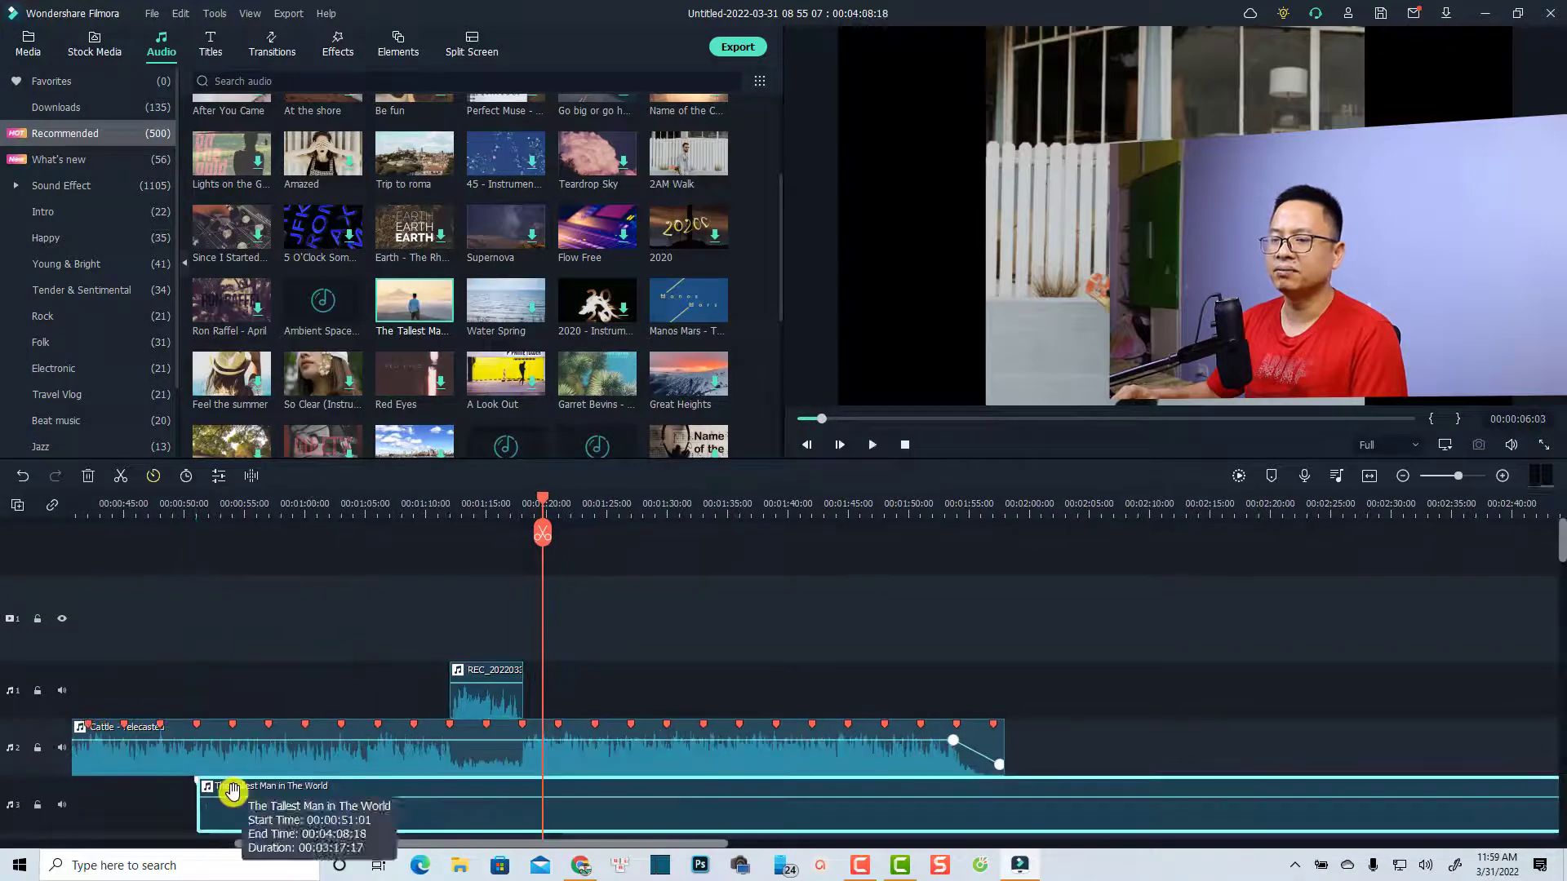
{"action": "left_click", "coordinate": [1369, 476]}
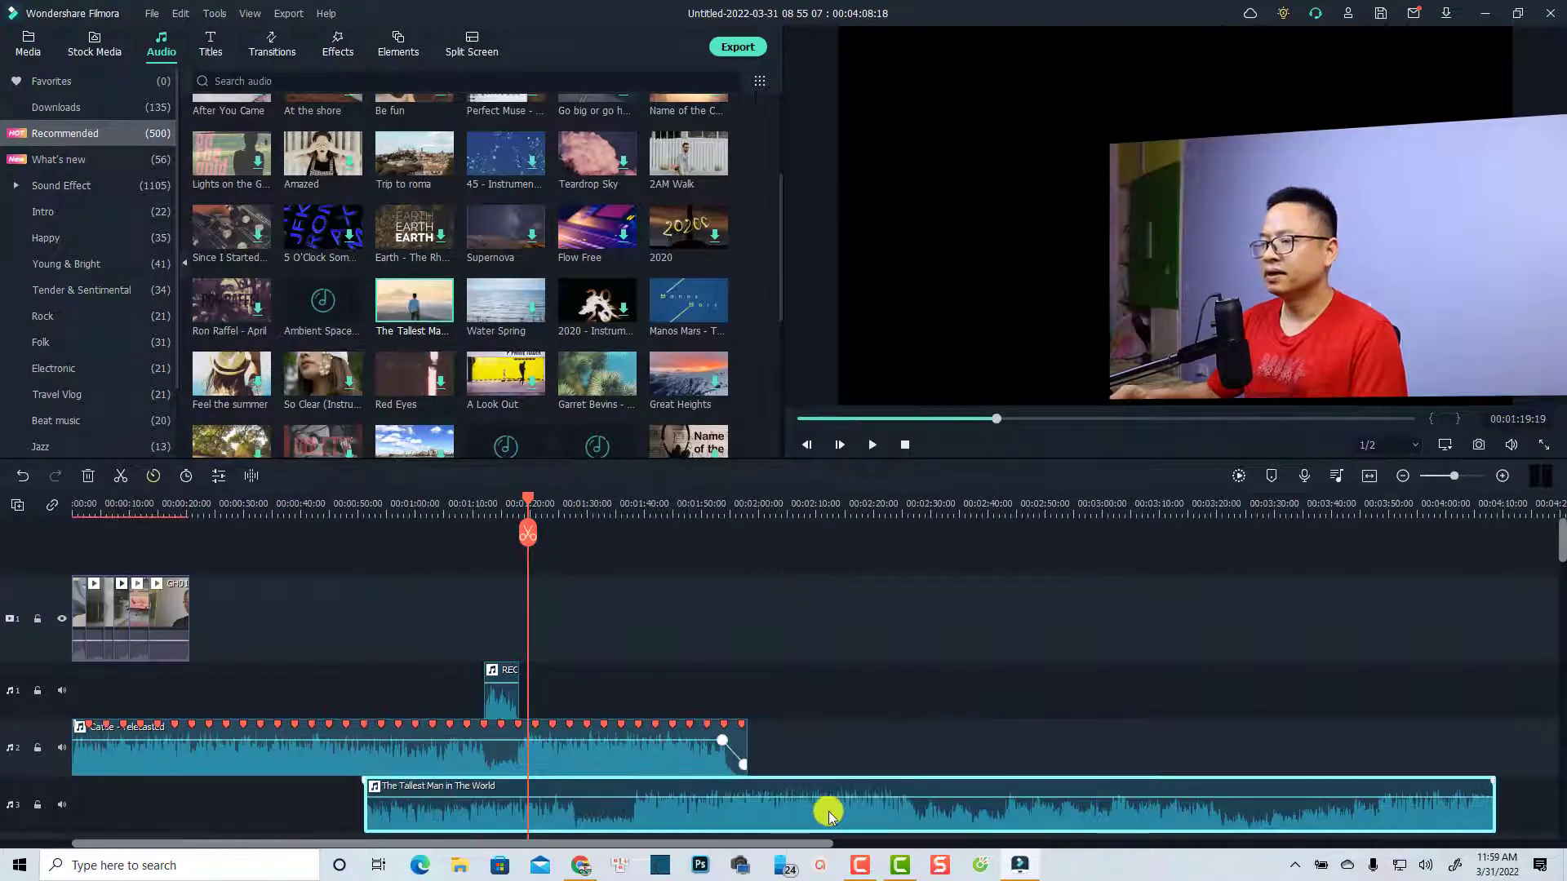
- Delete Cattle - Telecasted and the voice recording from the timeline, with The Tallest Man in The World starting at 00:00:00:00
{"action": "left_click", "coordinate": [351, 513]}
{"action": "left_click", "coordinate": [200, 755]}
{"action": "key", "text": "Delete"}
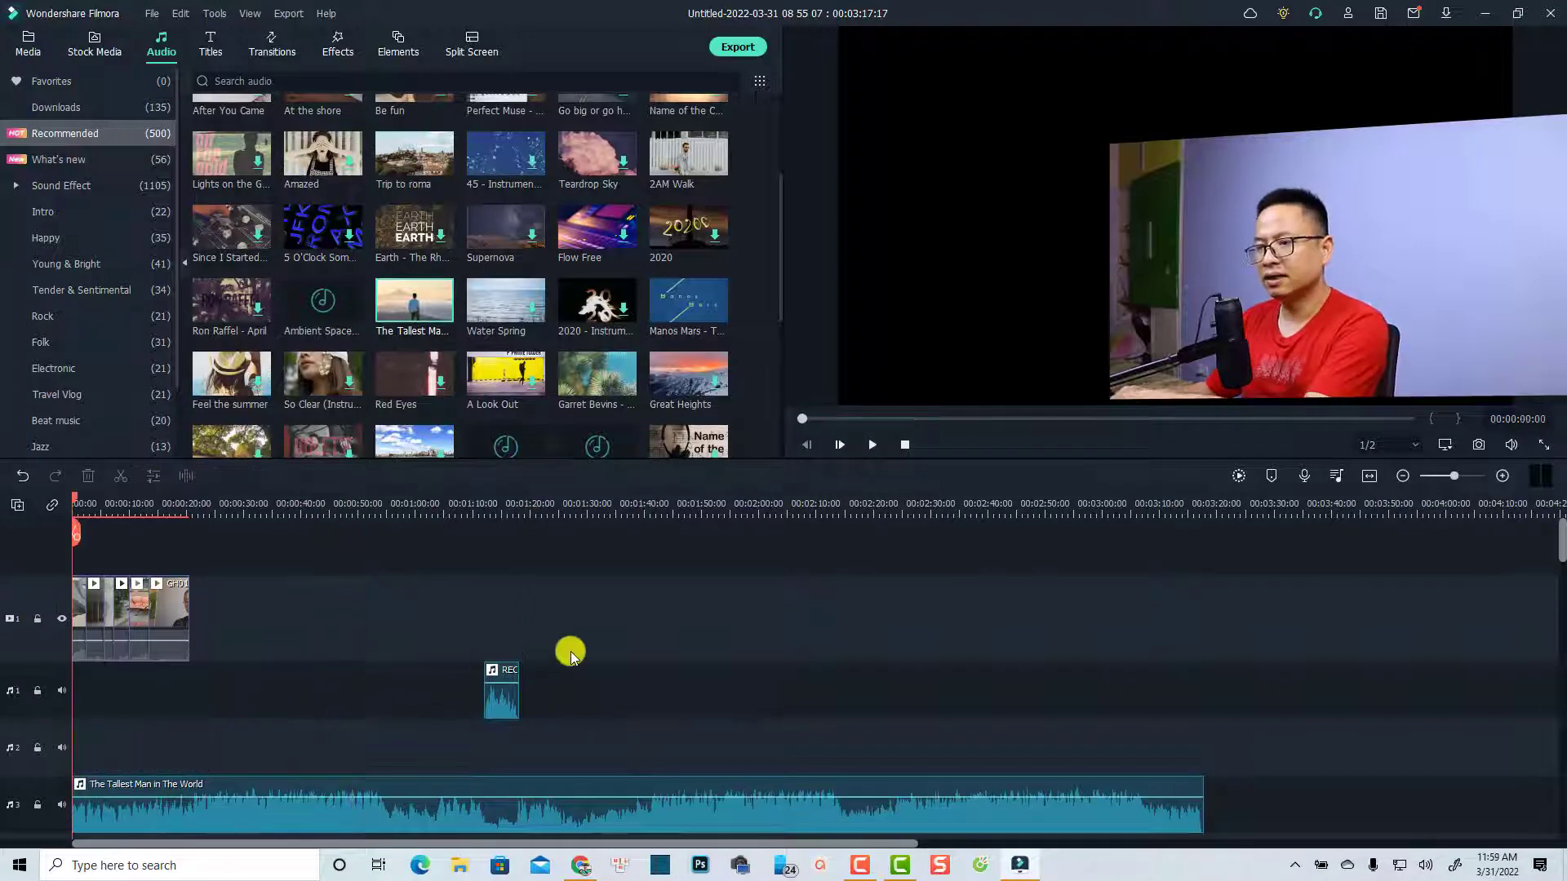
{"action": "left_click", "coordinate": [492, 713]}
{"action": "key", "text": "Delete"}
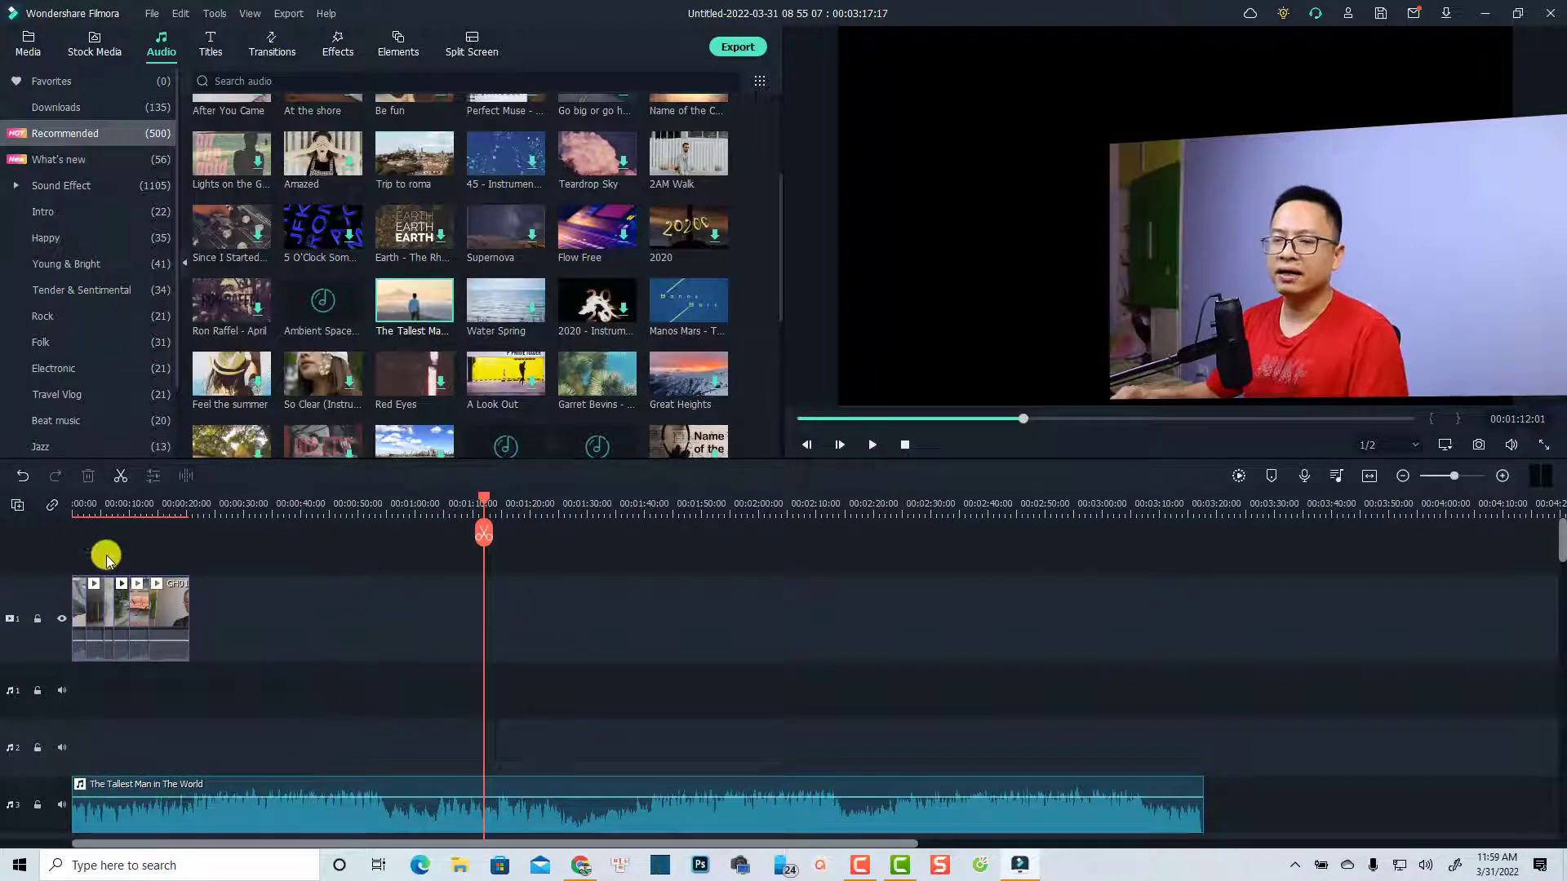
- Play the first few seconds of the project to hear the video clips with The Tallest Man in The World
{"action": "left_click", "coordinate": [76, 510]}
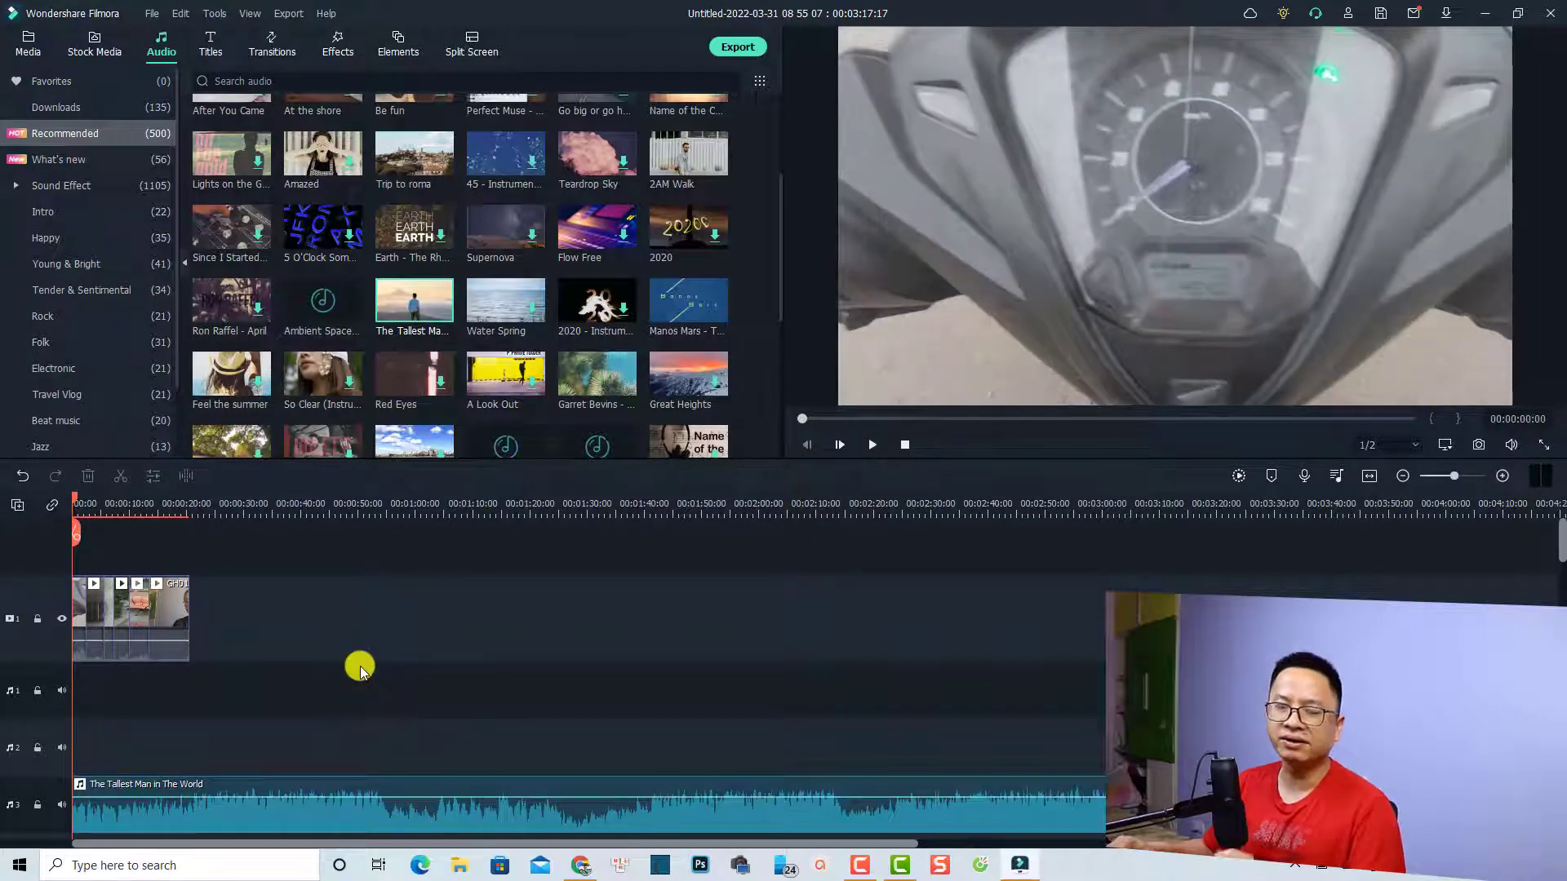
{"action": "key", "text": "space"}
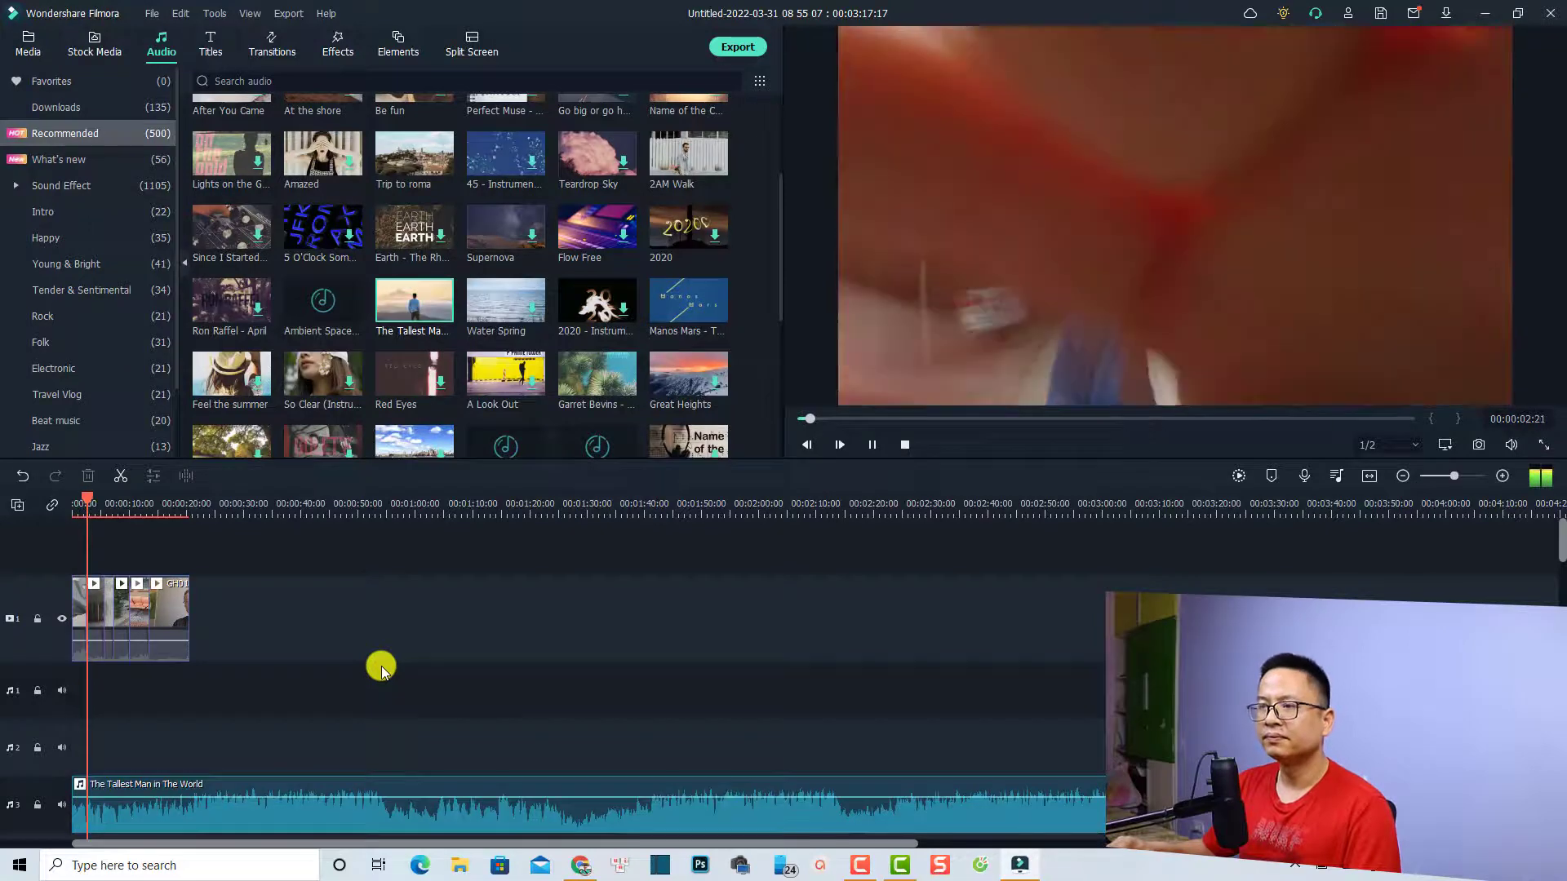
{"action": "key", "text": "space"}
- Run Beat Detection on The Tallest Man in The World in the audio library
{"action": "right_click", "coordinate": [413, 310]}
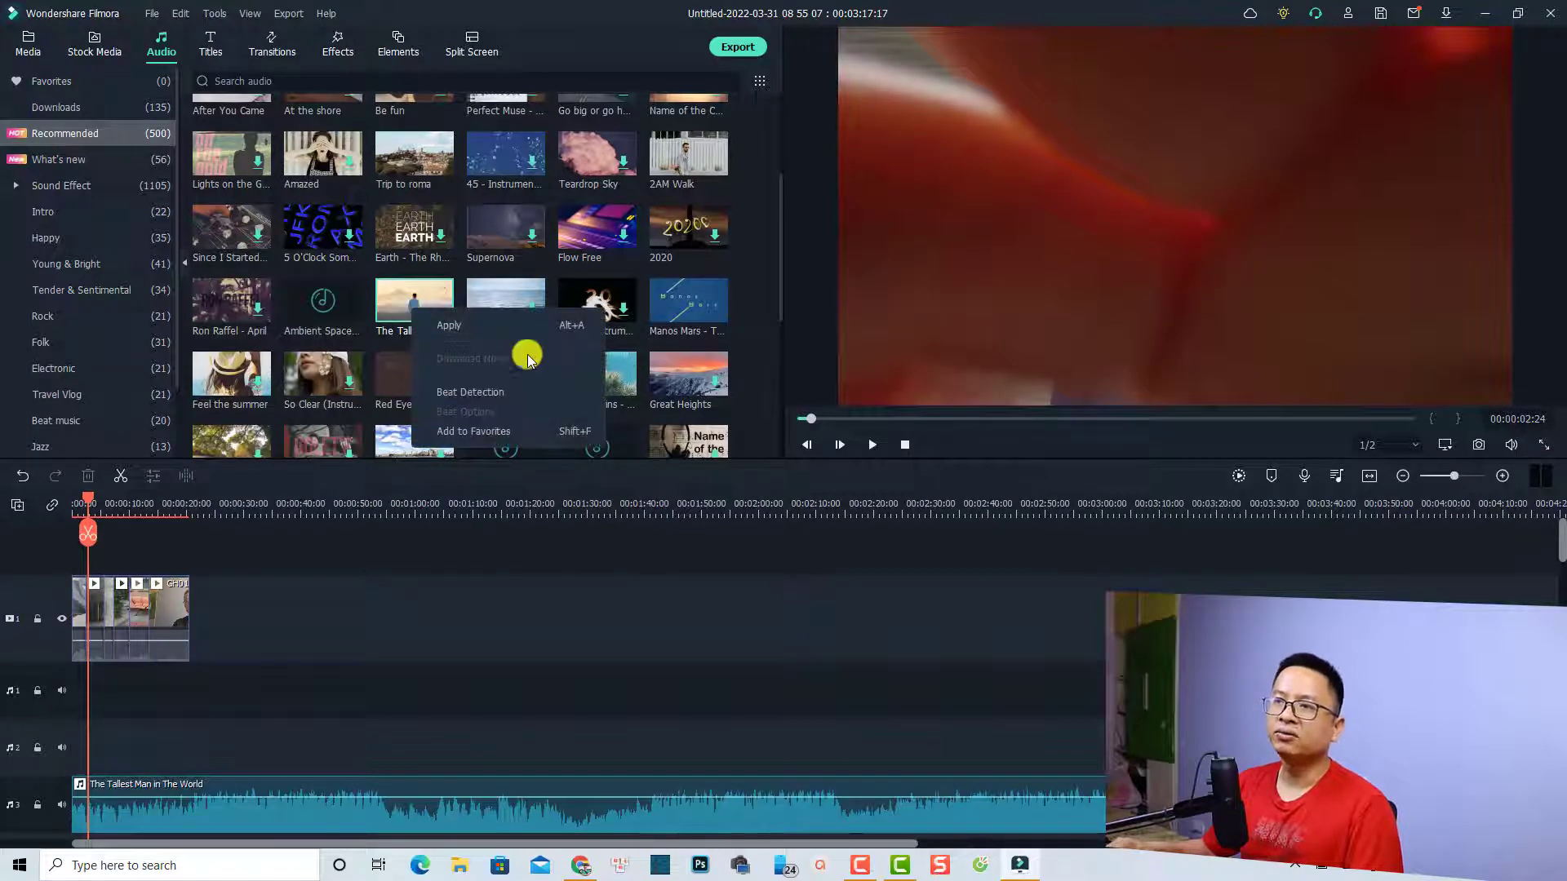
{"action": "left_click", "coordinate": [470, 397]}
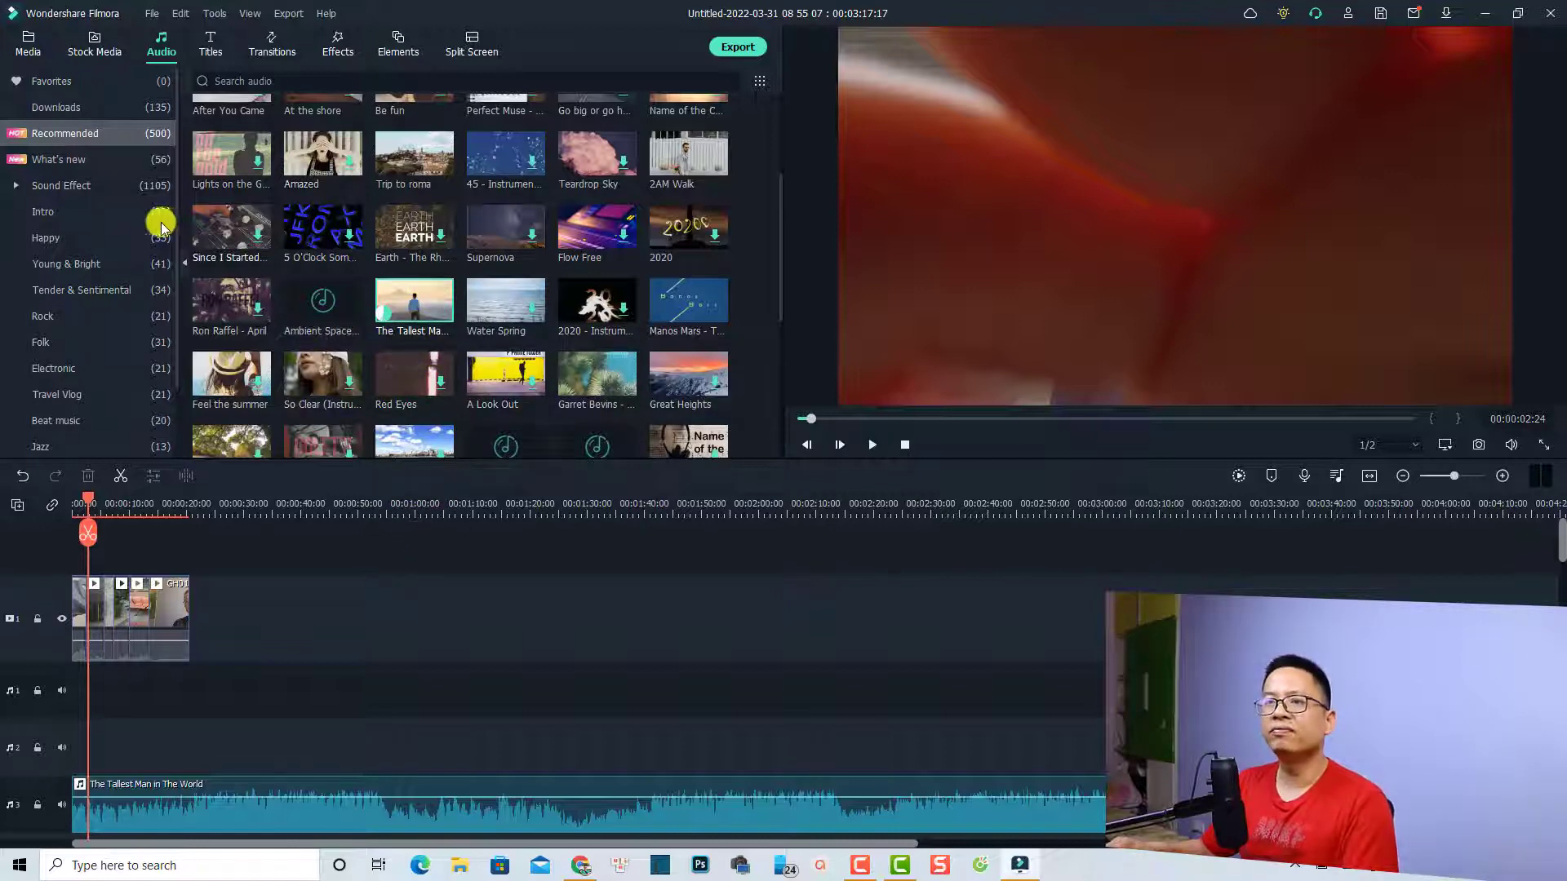
- Import Campfire - Telecasted.mp3 and Cattle - Telecasted.mp3 from Downloads into the My music category
{"action": "scroll", "coordinate": [65, 351], "scroll_direction": "down", "scroll_amount": 1}
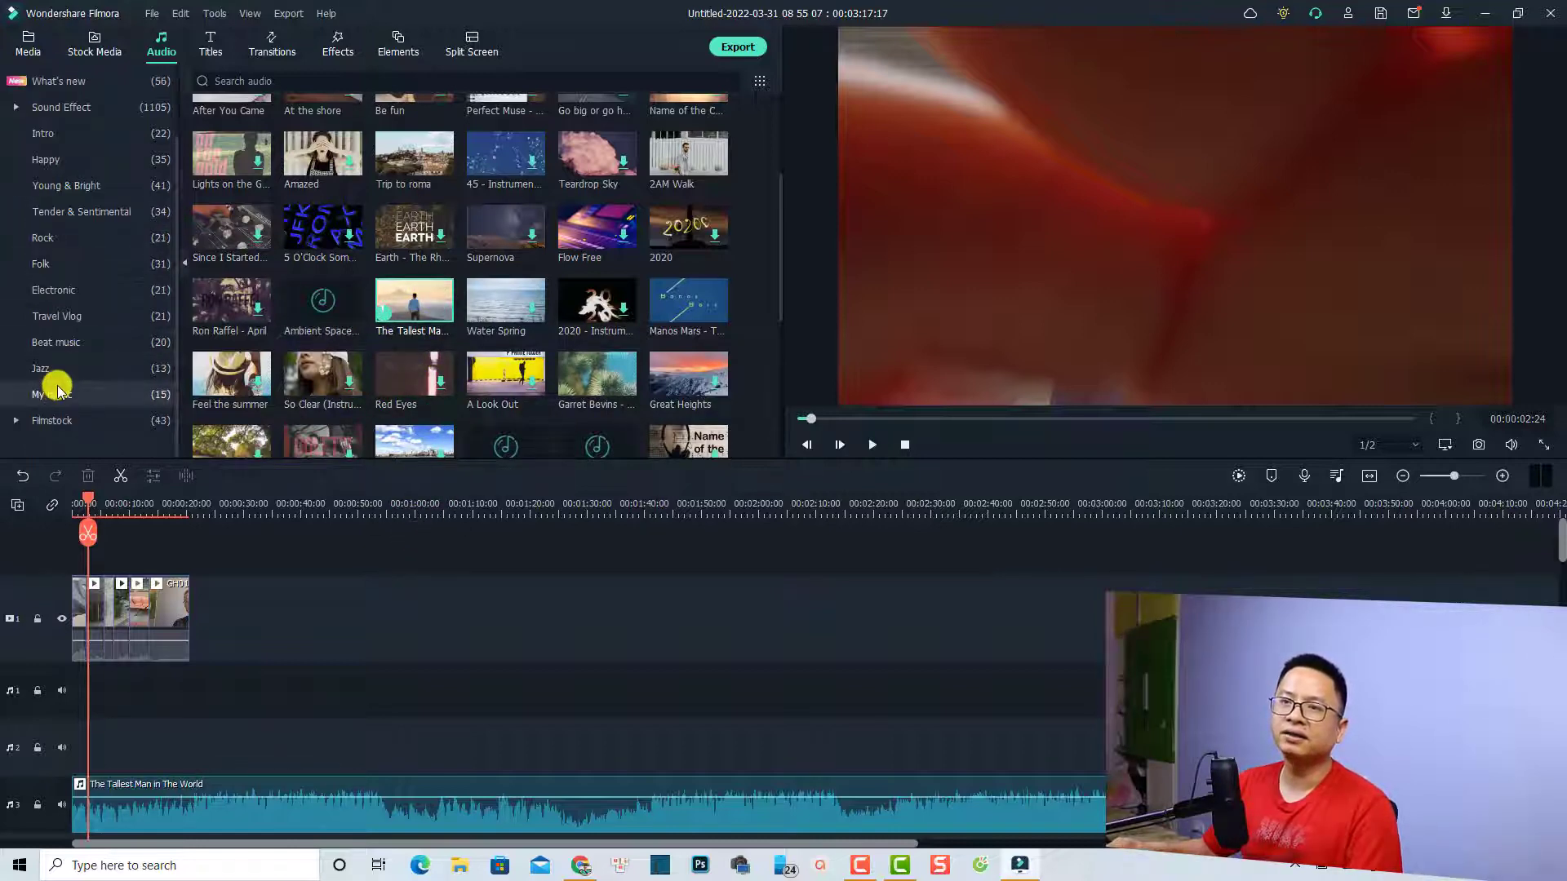
{"action": "scroll", "coordinate": [46, 324], "scroll_direction": "up", "scroll_amount": 1}
{"action": "scroll", "coordinate": [47, 336], "scroll_direction": "down", "scroll_amount": 1}
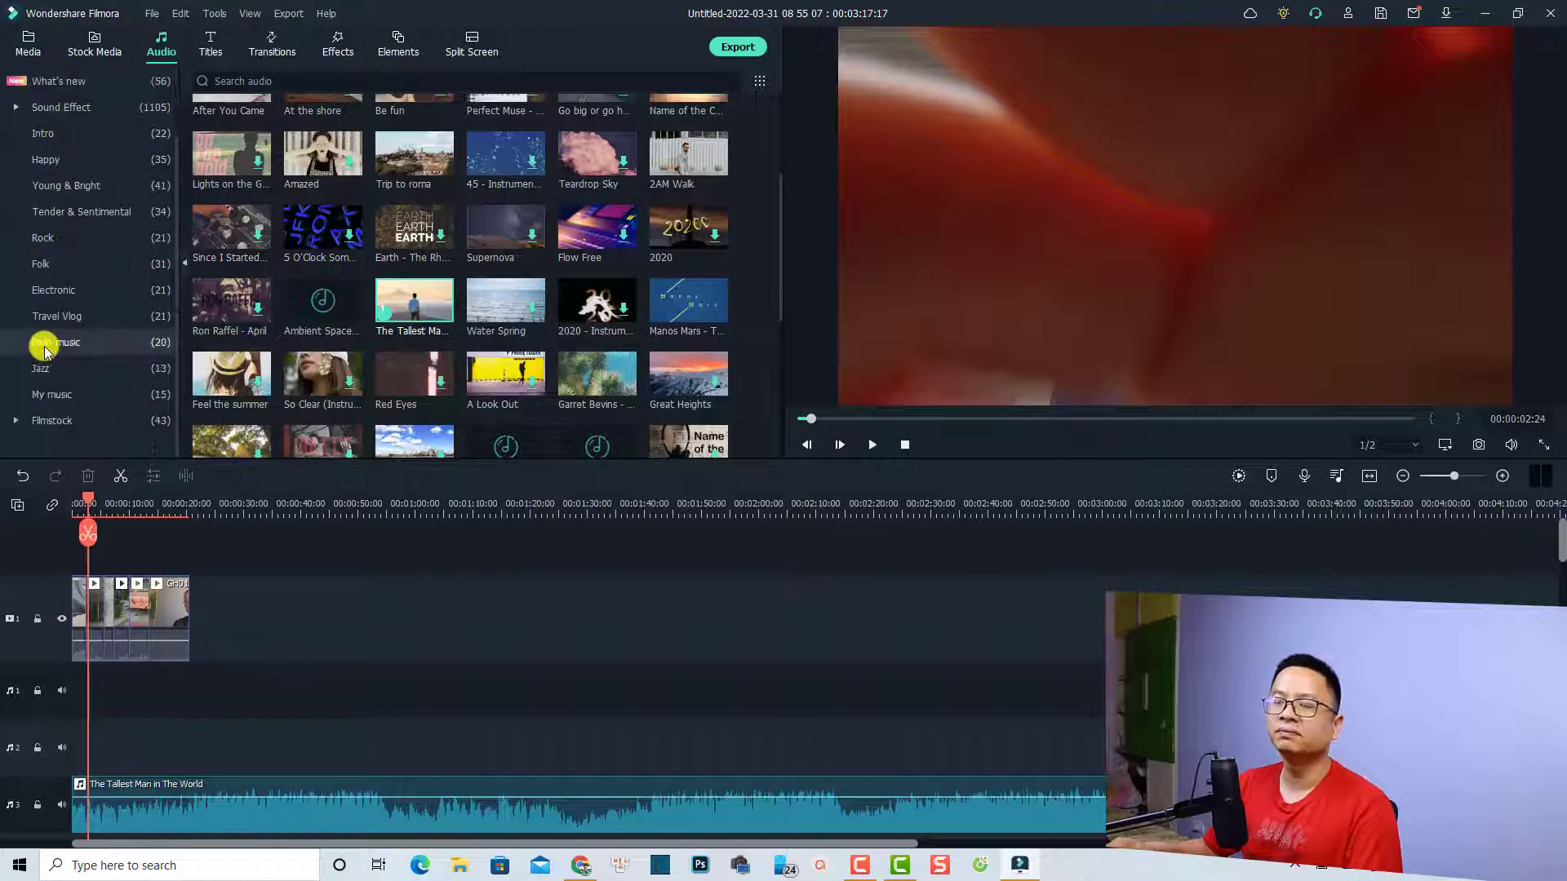
{"action": "left_click", "coordinate": [46, 399]}
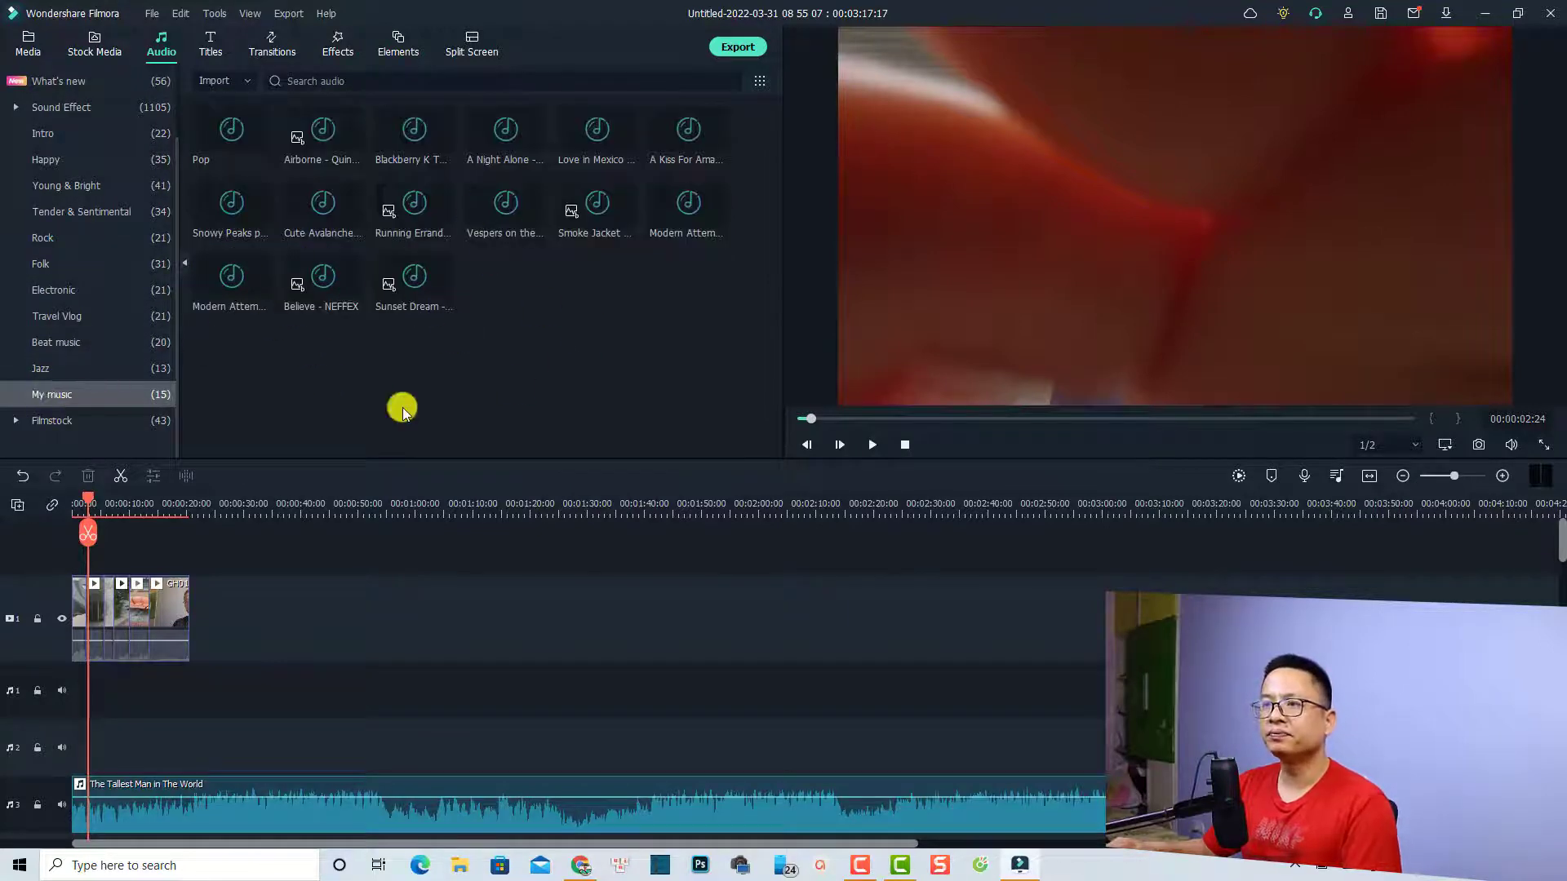
{"action": "mouse_move", "coordinate": [420, 304]}
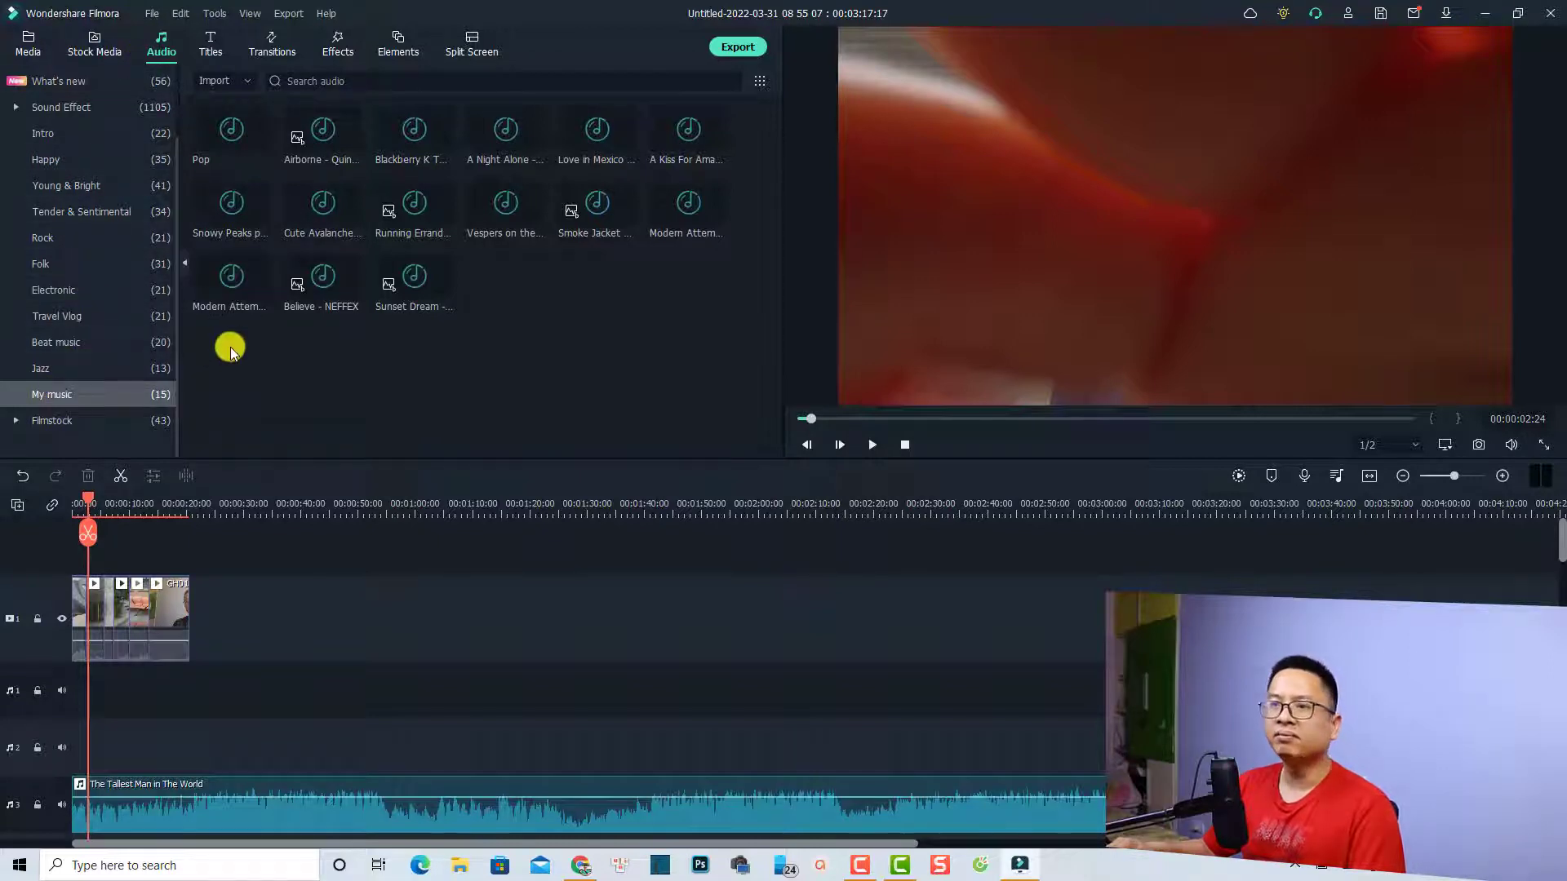
{"action": "double_click", "coordinate": [506, 331]}
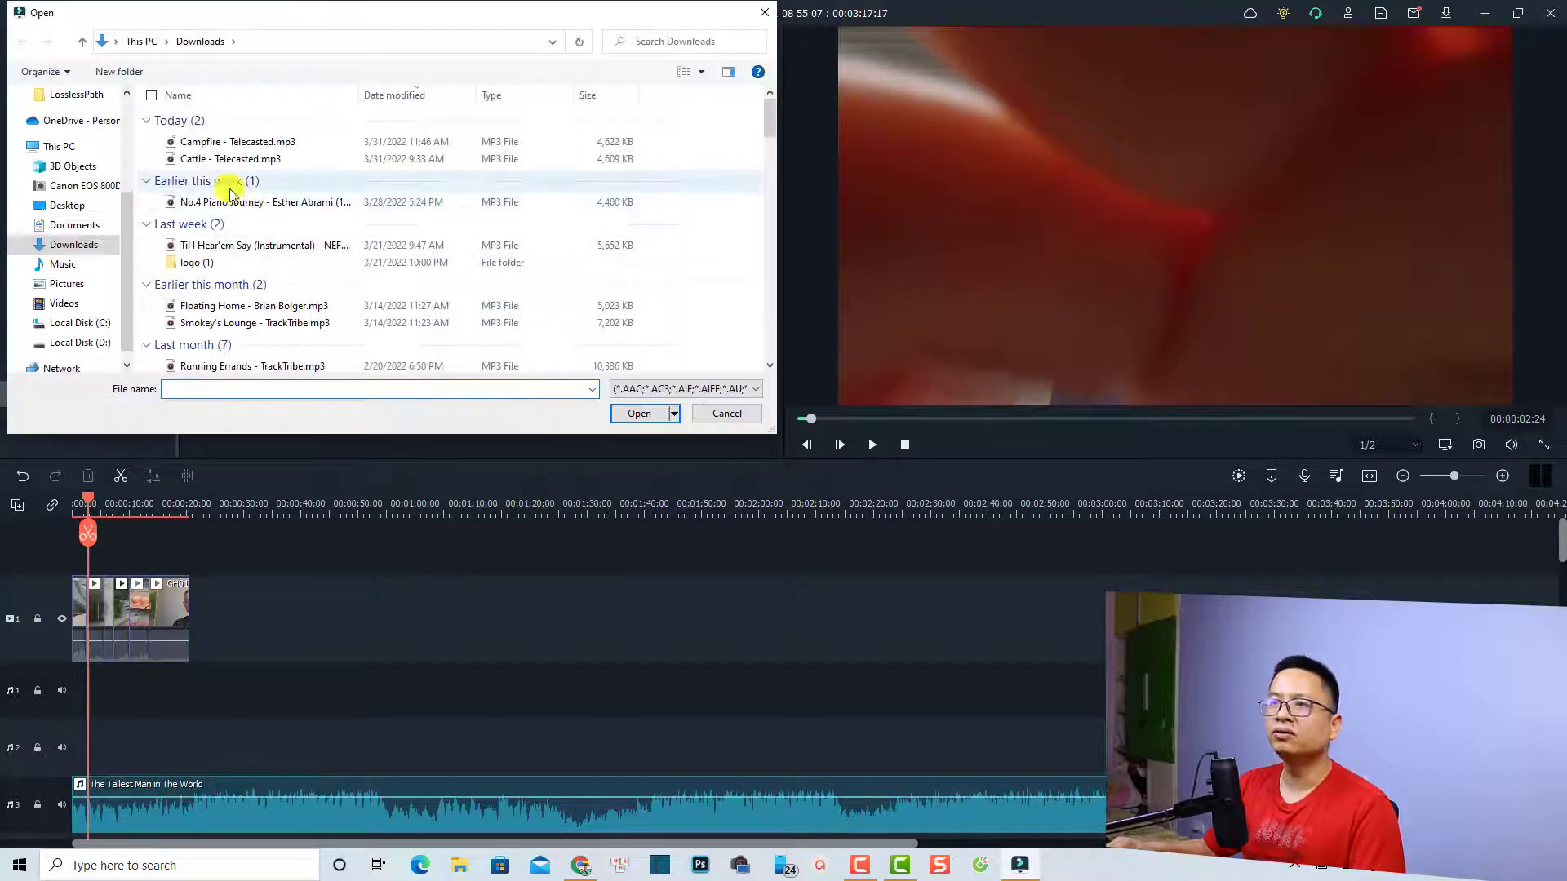
{"action": "left_click", "coordinate": [159, 143]}
{"action": "left_click", "coordinate": [163, 159], "text": "shift"}
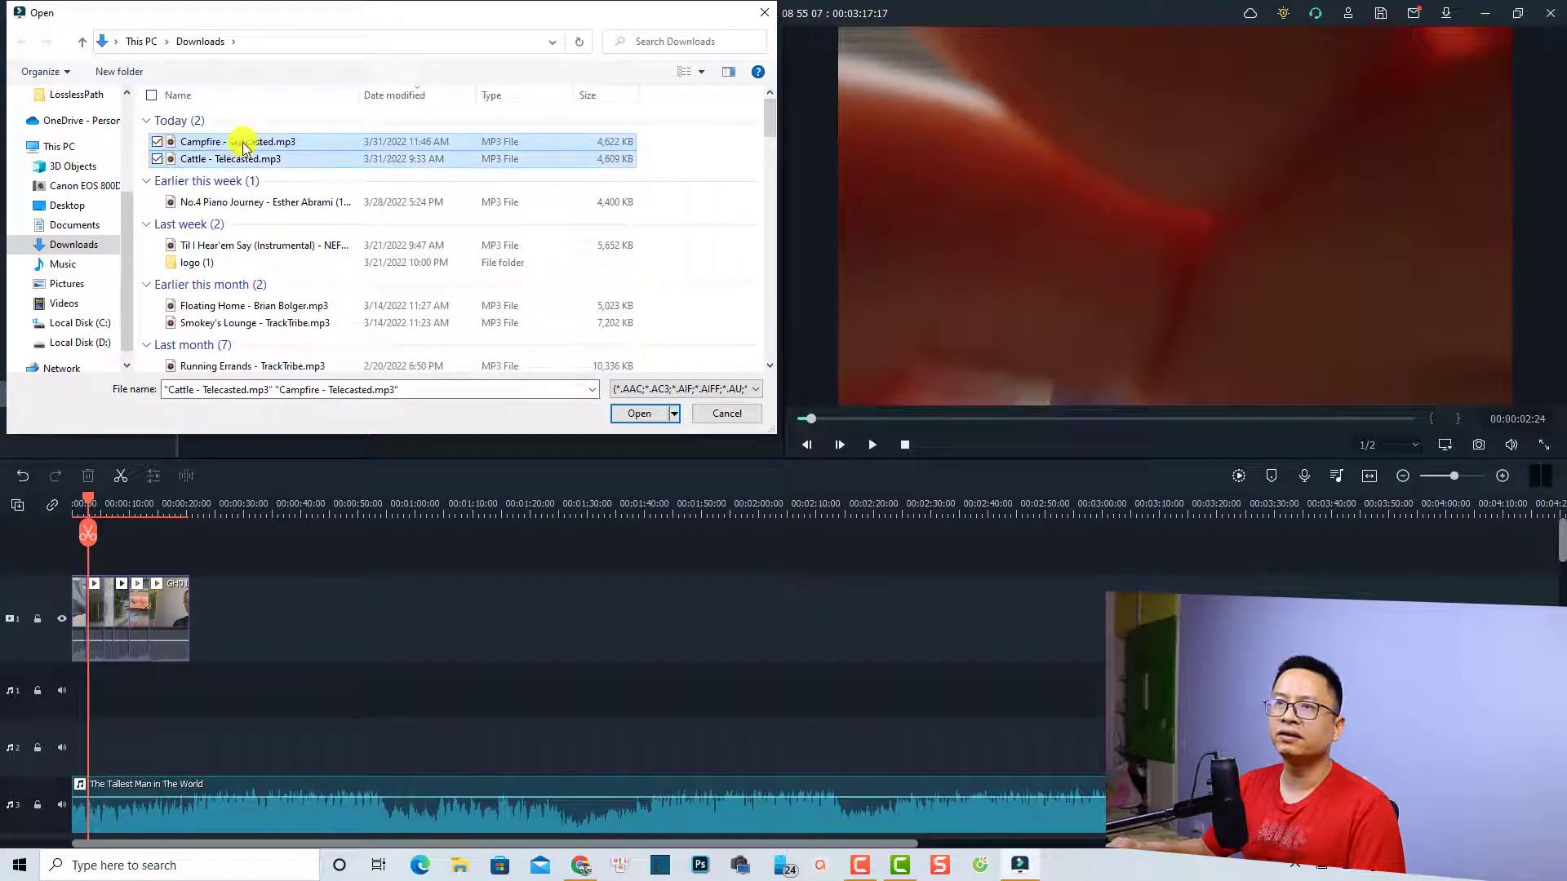
{"action": "key", "text": "Return"}
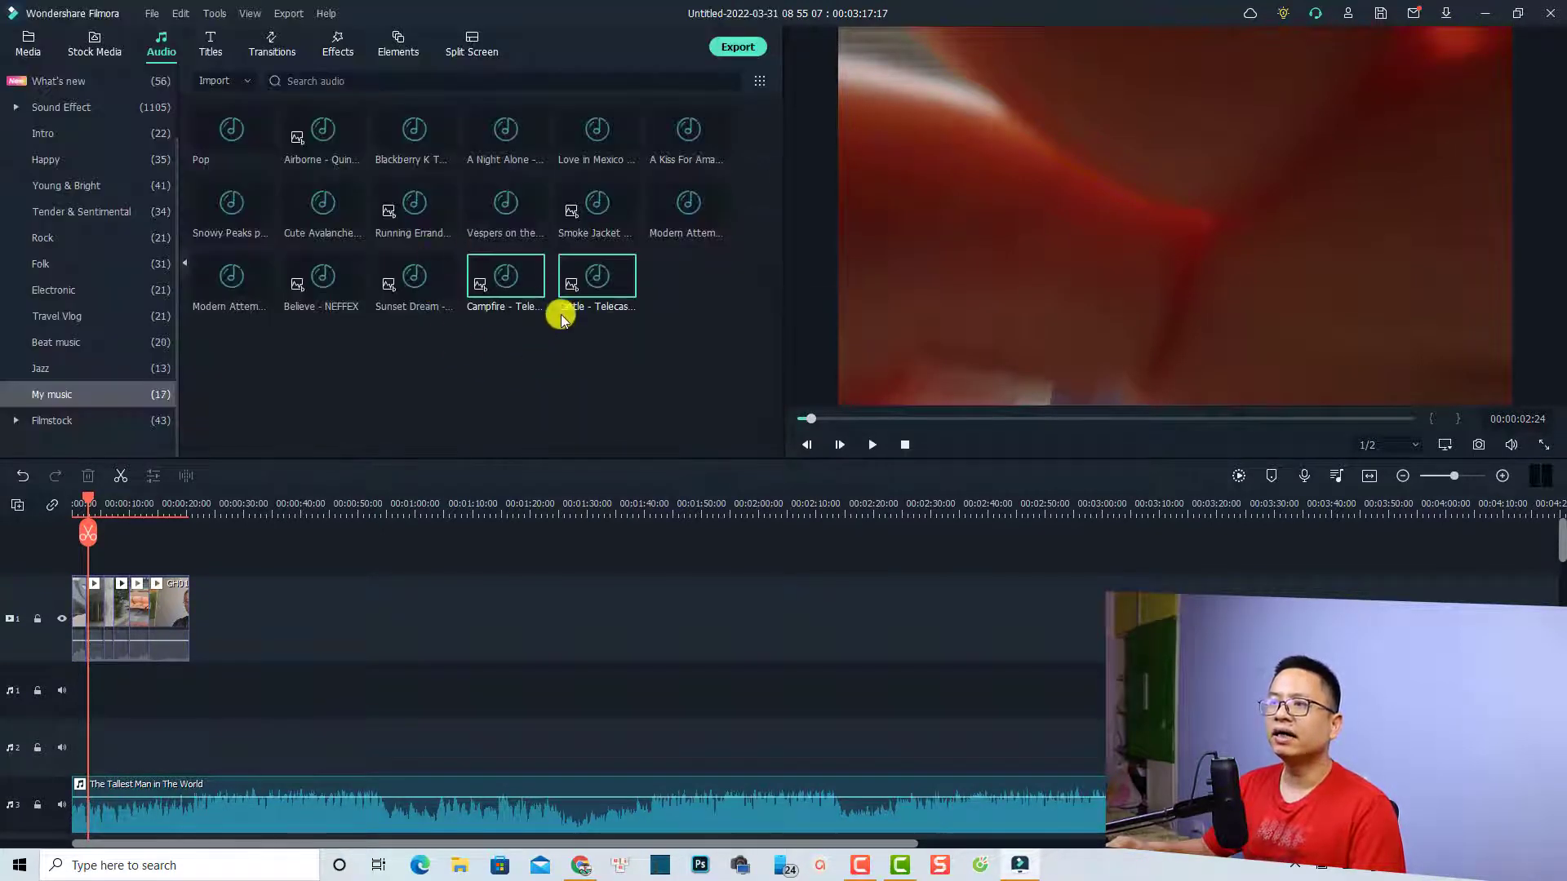
- Reopen the My music category from another library section and select the imported Campfire and Cattle tracks
{"action": "left_click", "coordinate": [70, 139]}
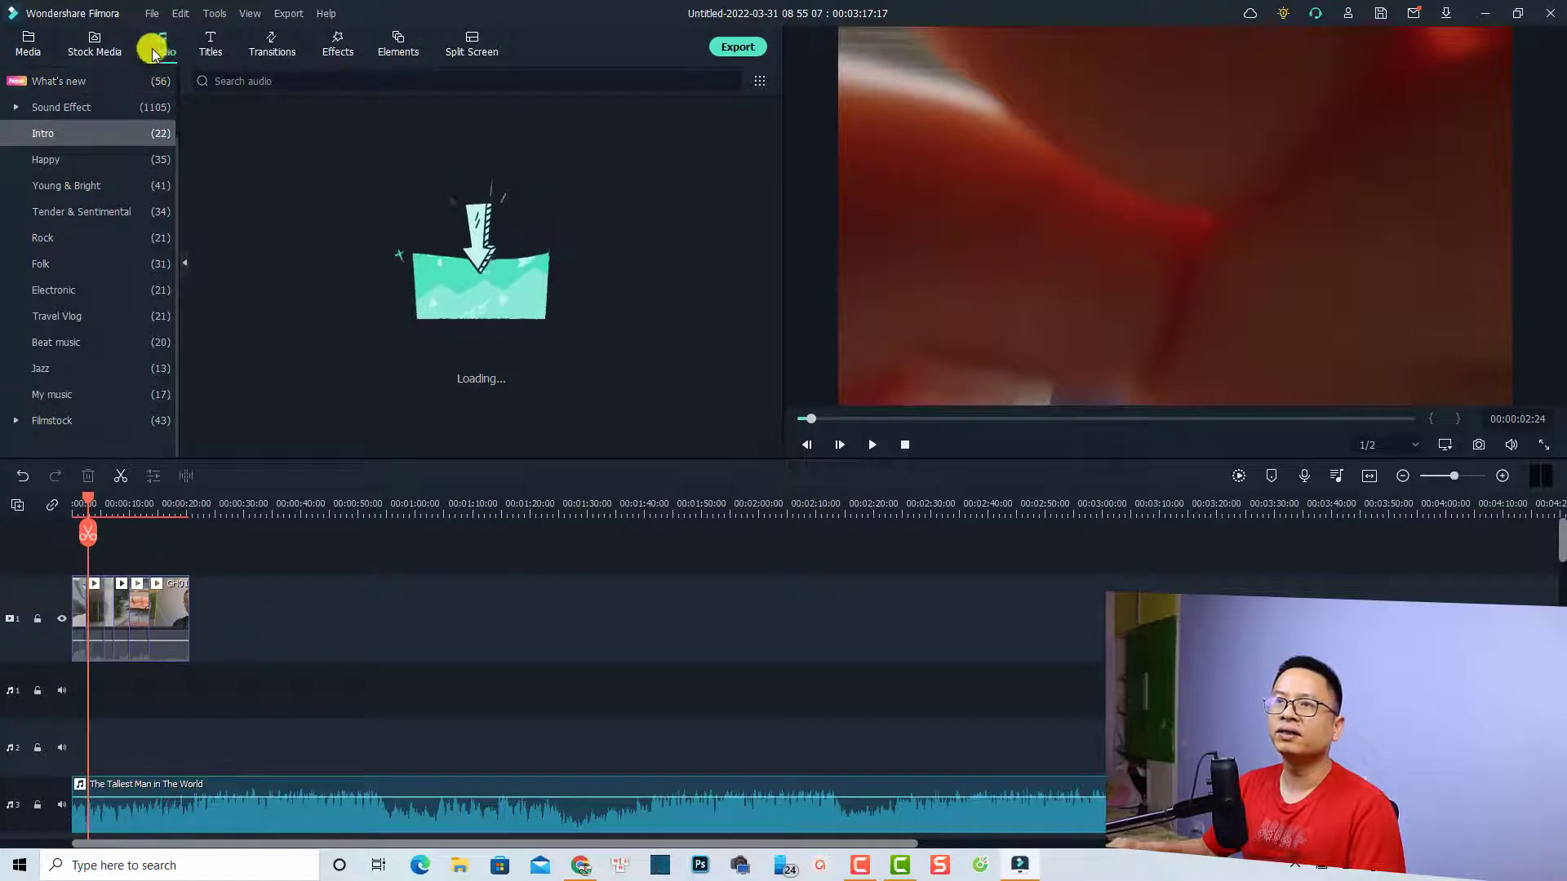
{"action": "left_click", "coordinate": [172, 46]}
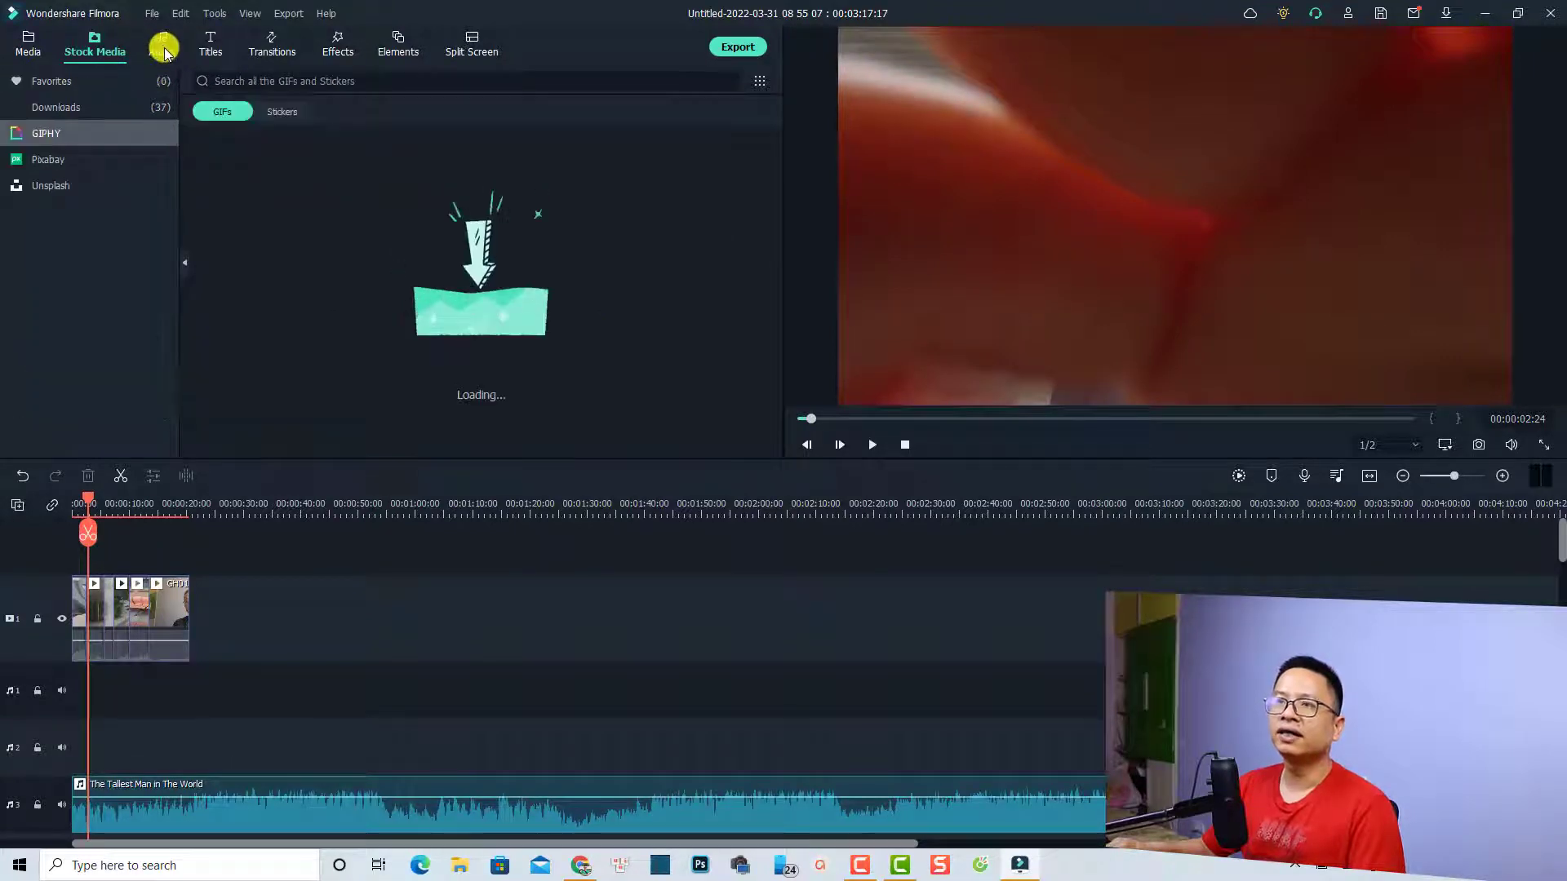
{"action": "left_click", "coordinate": [72, 397]}
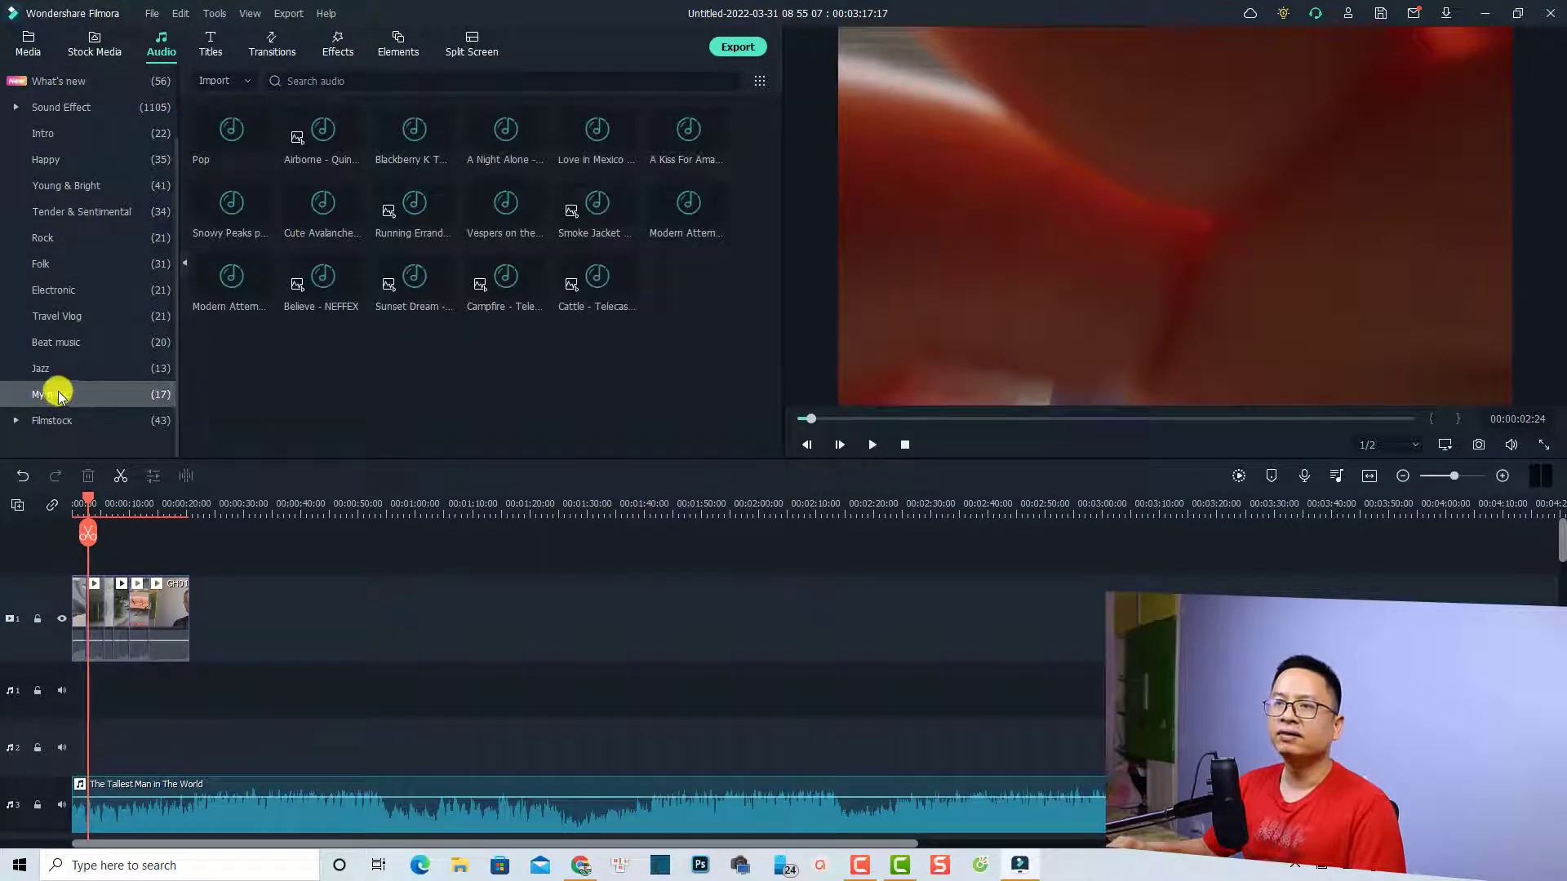
{"action": "left_click_drag", "start_coordinate": [629, 357], "coordinate": [475, 270]}
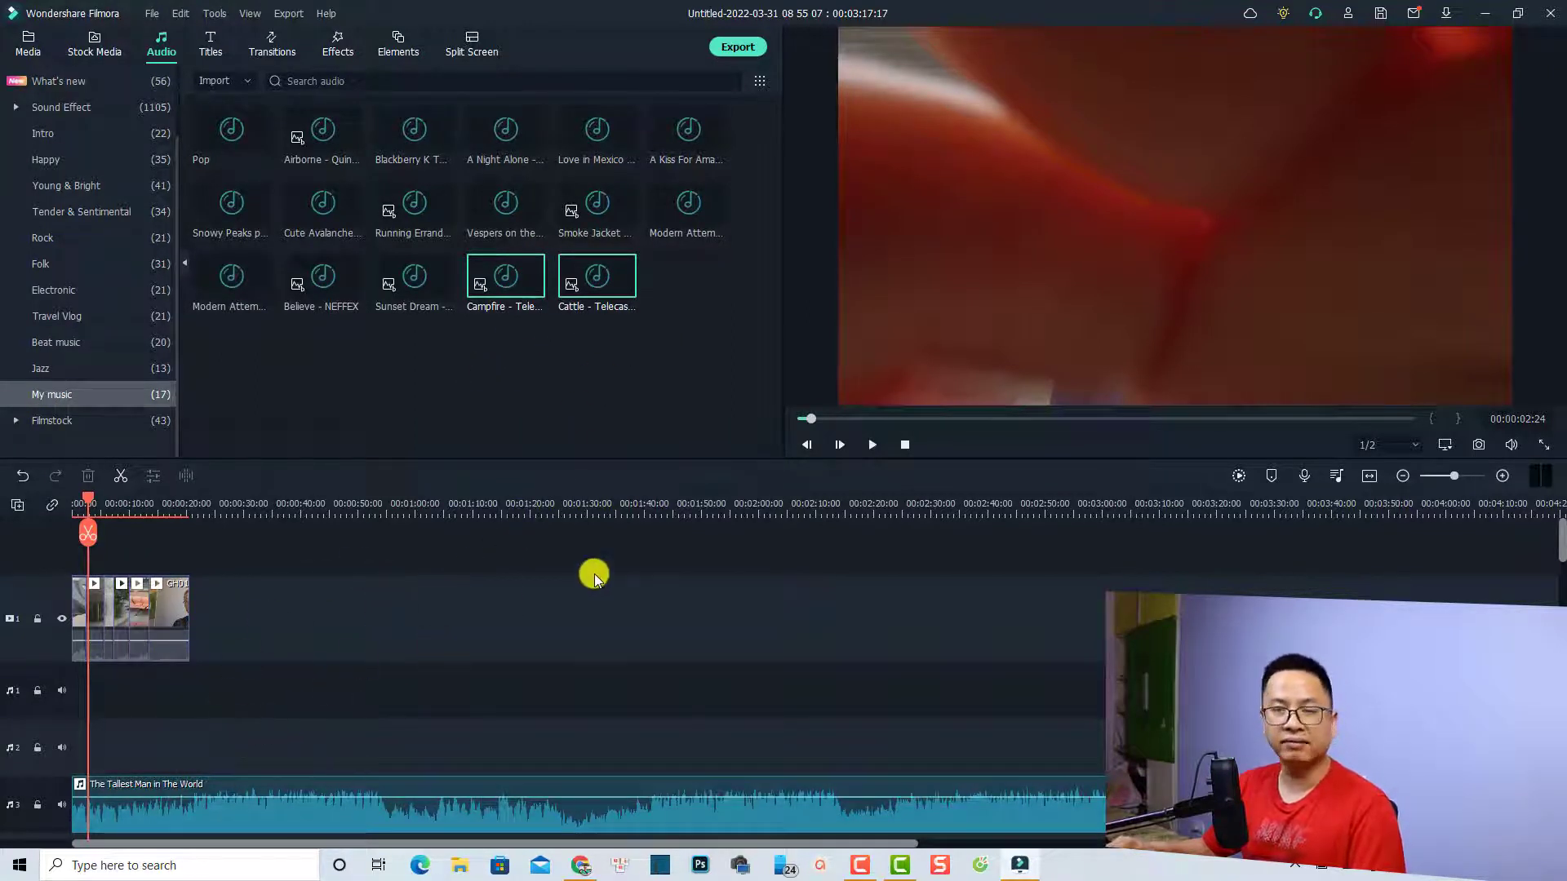
- Import Campfire - Telecasted.mp3 and Cattle - Telecasted.mp3 from Downloads into the Background music folder of Shared Media
{"action": "left_click", "coordinate": [27, 52]}
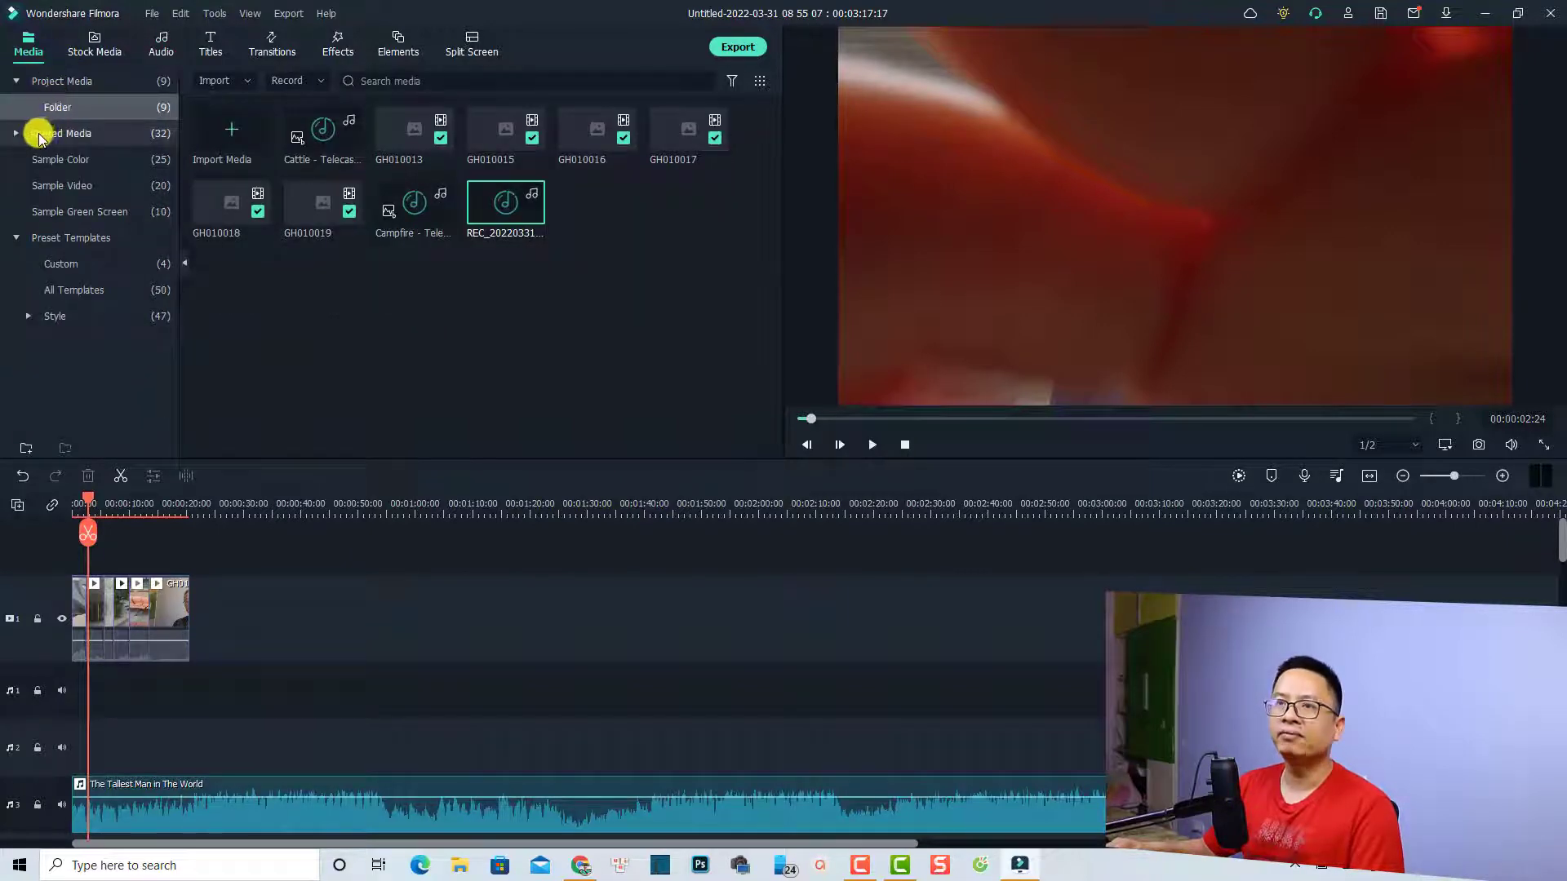
{"action": "left_click", "coordinate": [20, 137]}
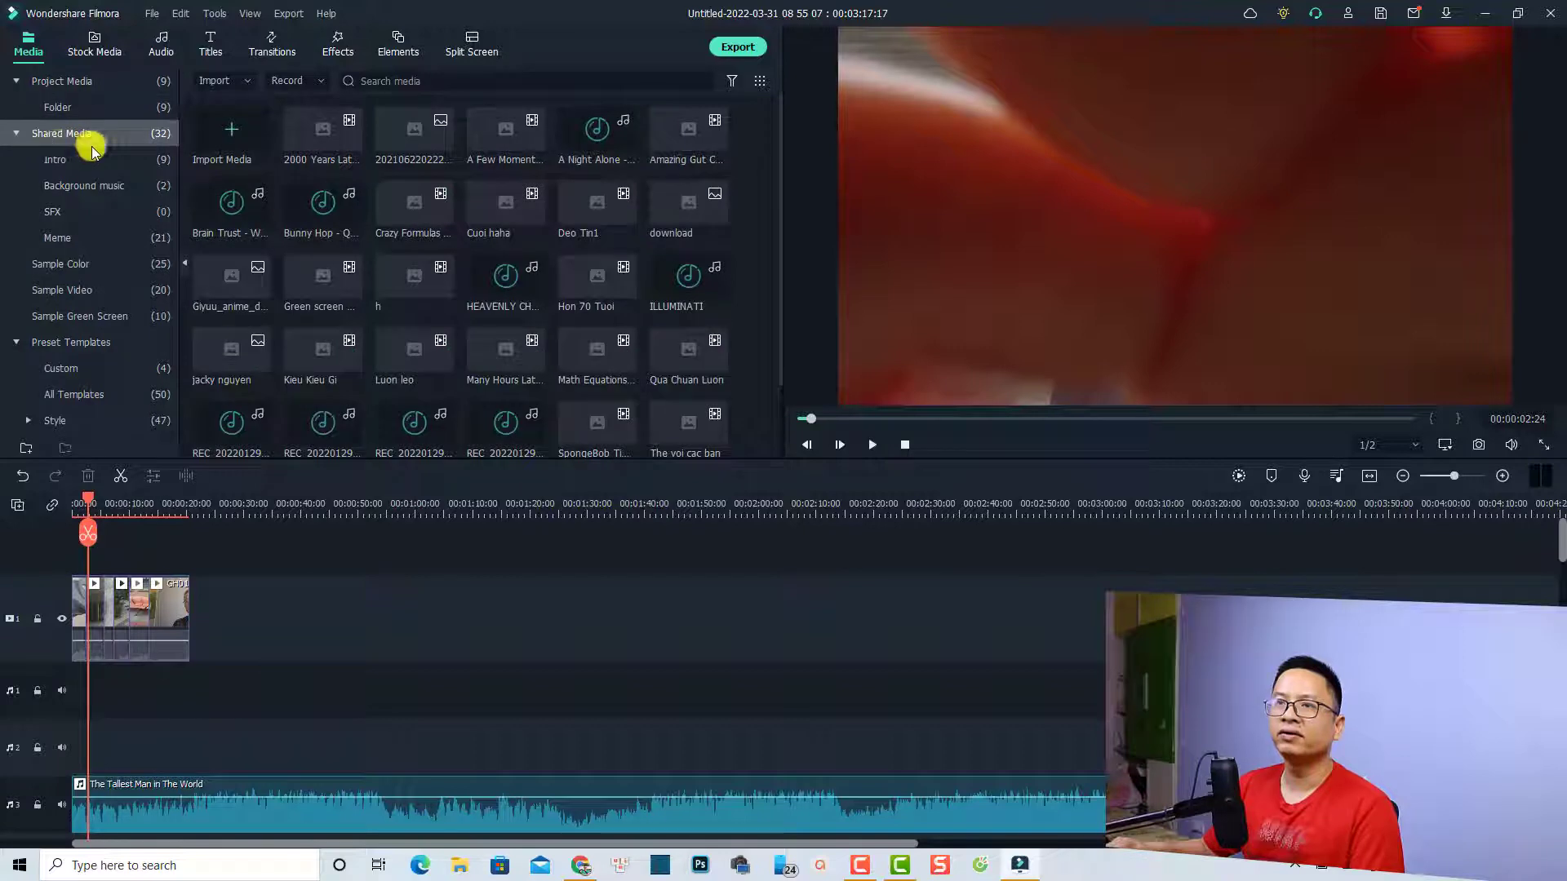
{"action": "left_click", "coordinate": [75, 193]}
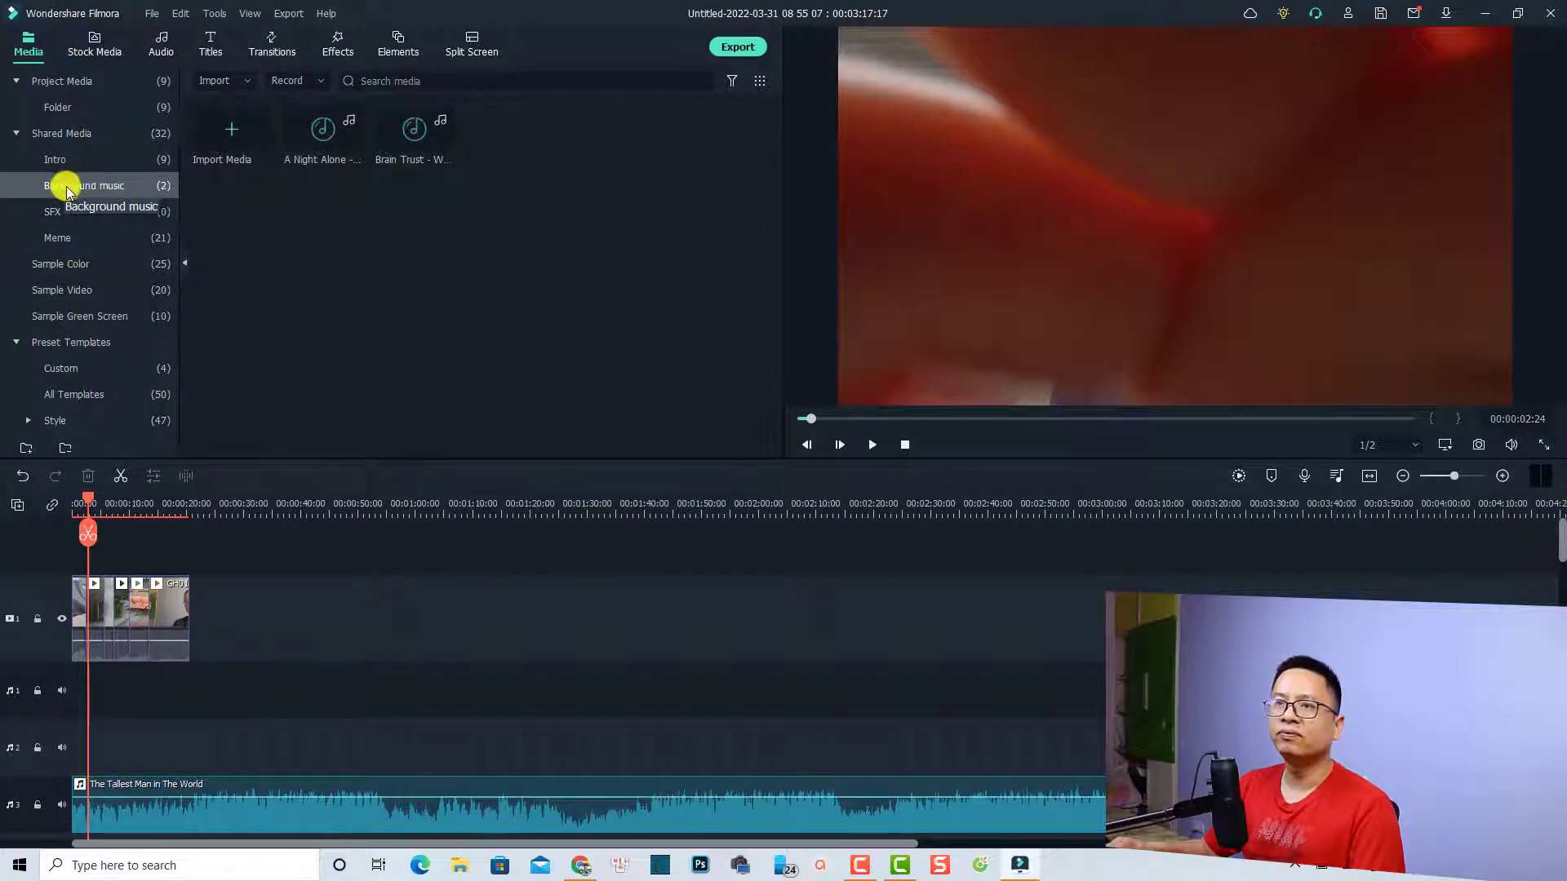
{"action": "double_click", "coordinate": [325, 222]}
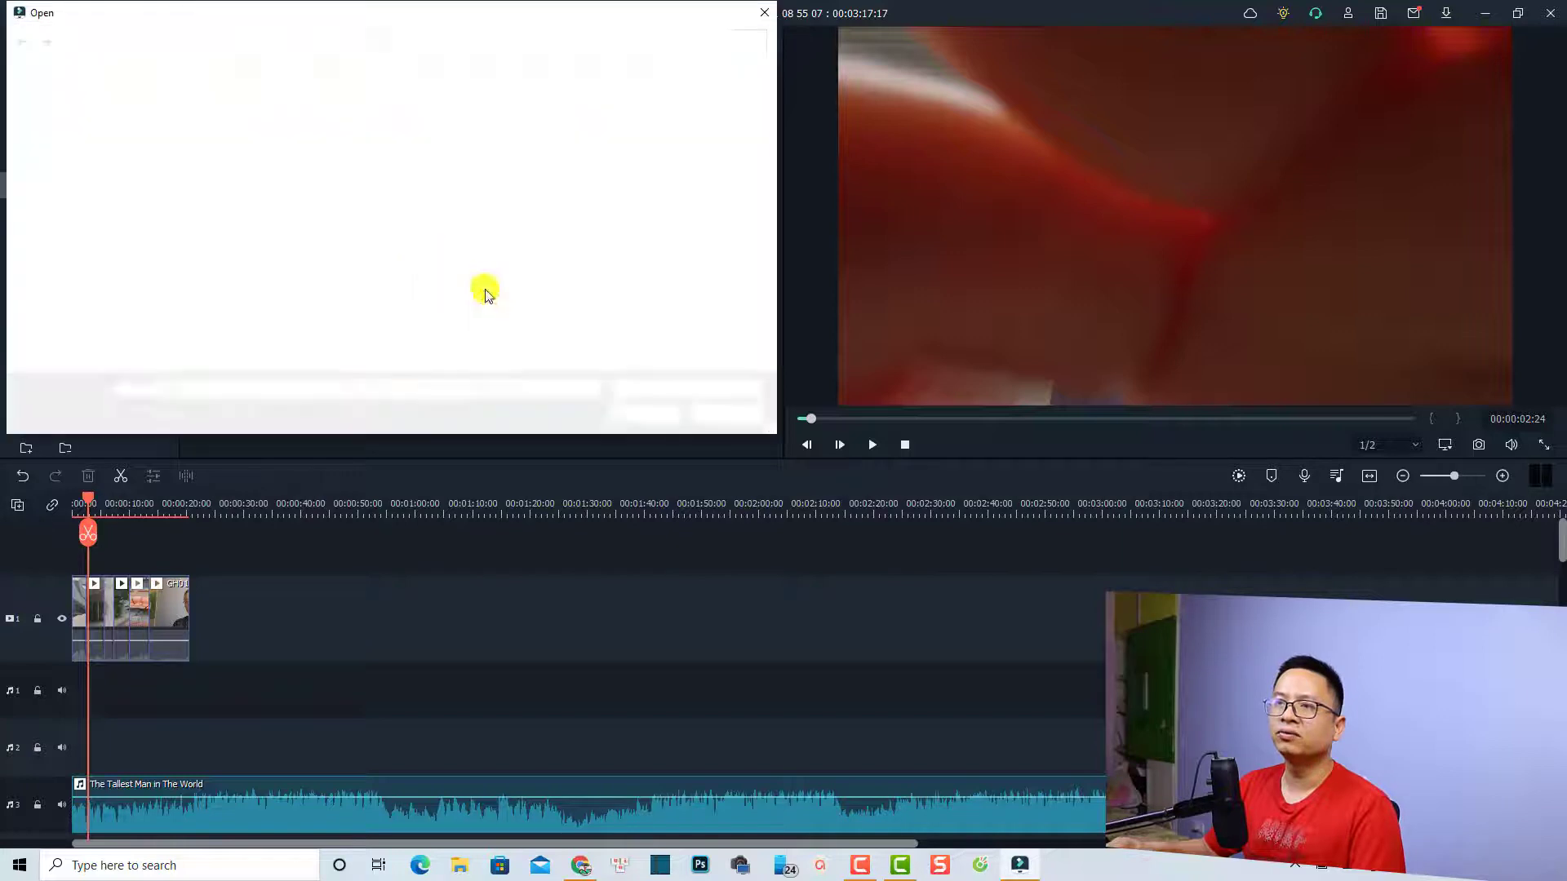
{"action": "left_click", "coordinate": [158, 141]}
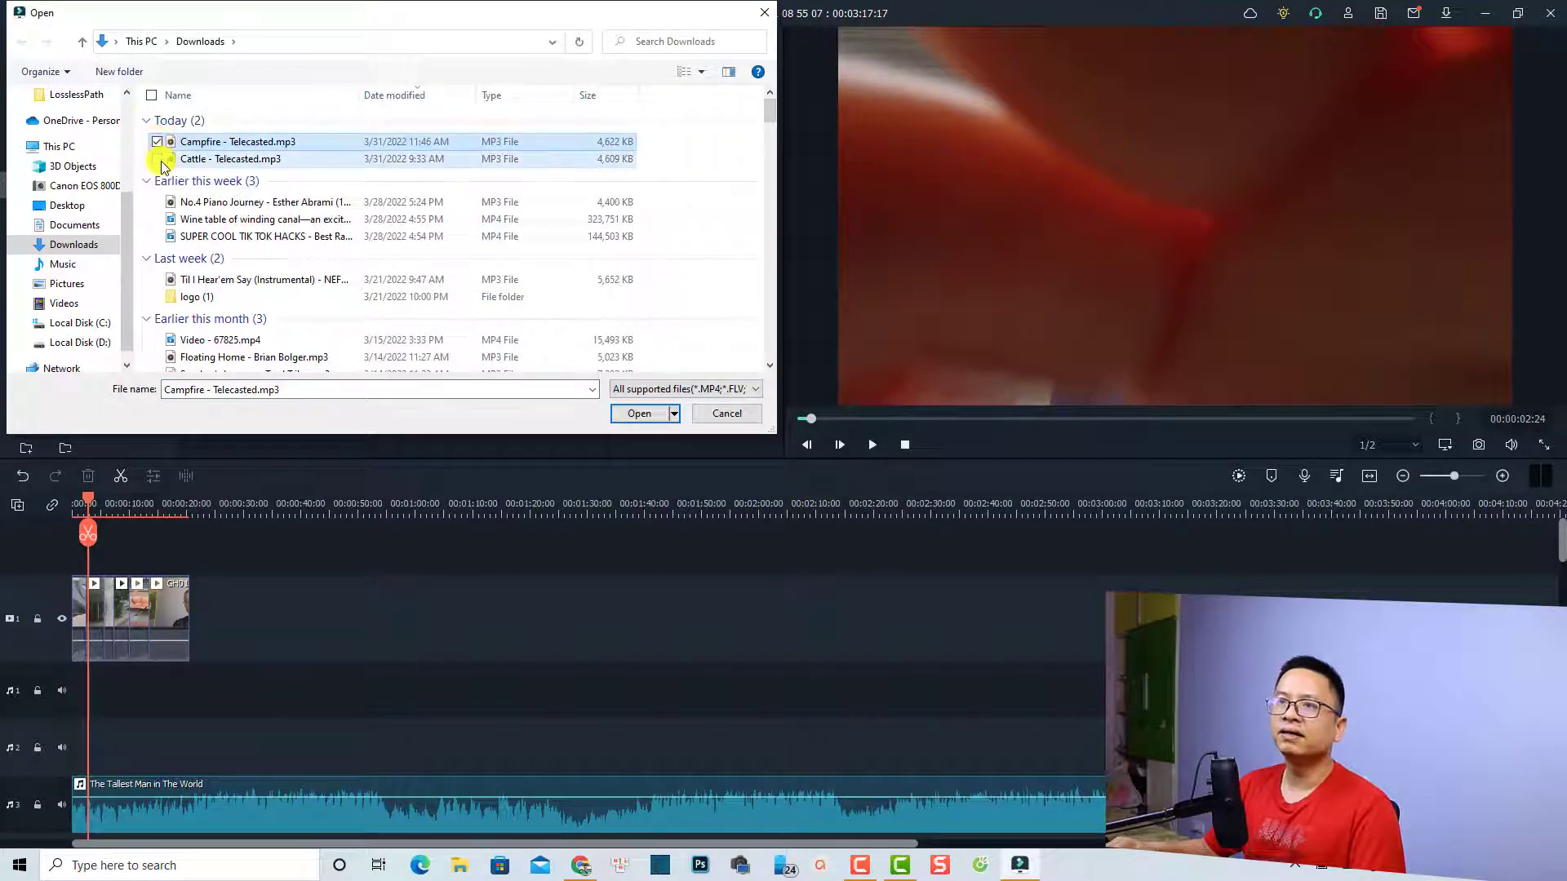
{"action": "left_click", "coordinate": [157, 159]}
{"action": "left_click", "coordinate": [618, 418]}
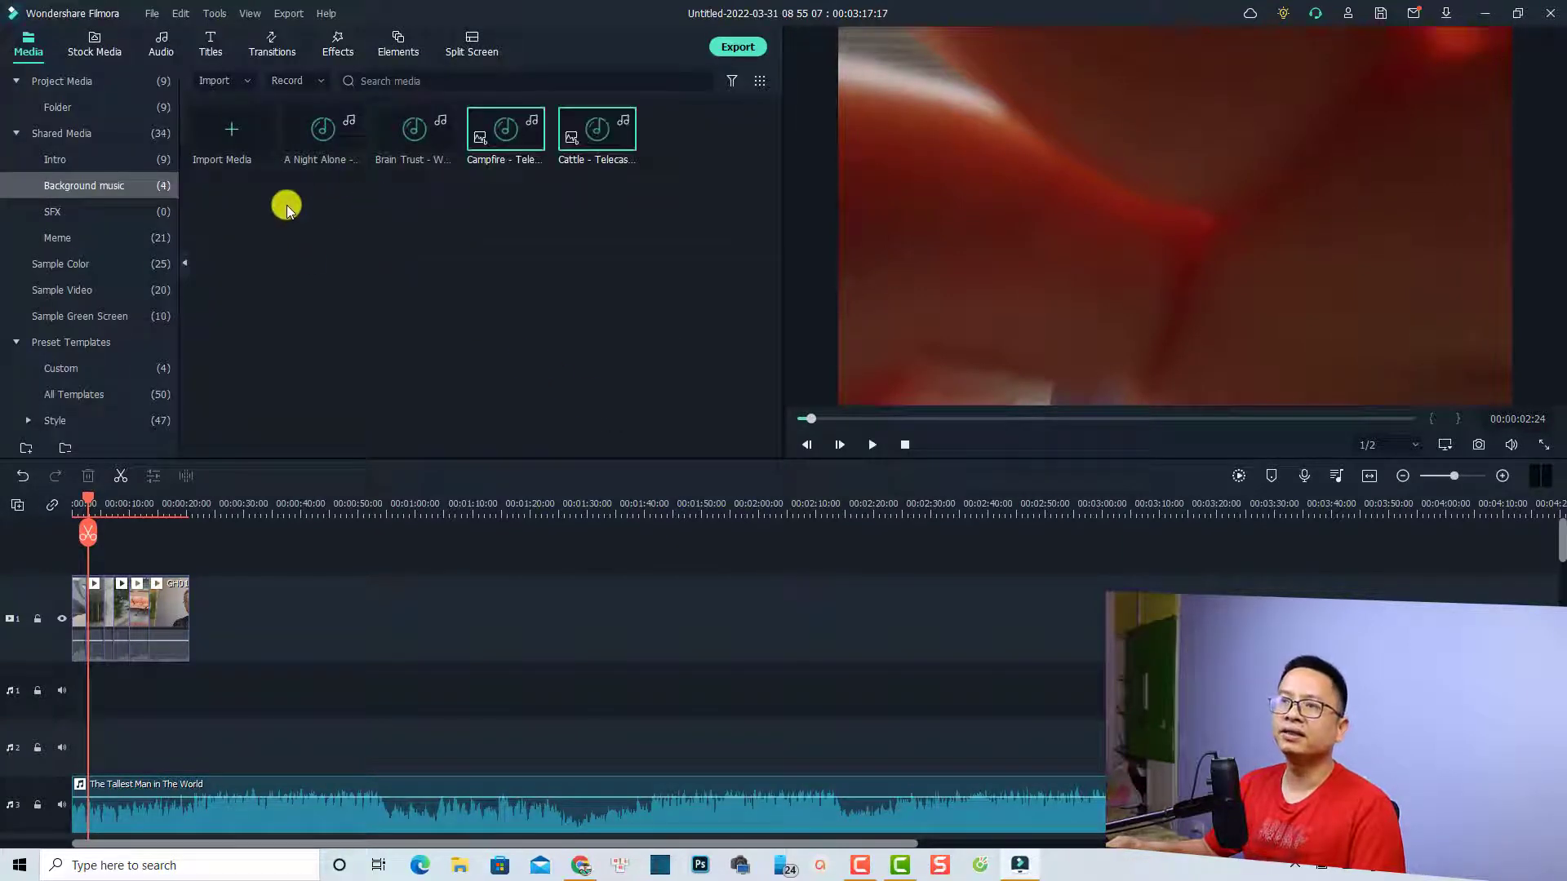
- Collapse the Shared Media folders and switch to the audio library
{"action": "left_click", "coordinate": [16, 133]}
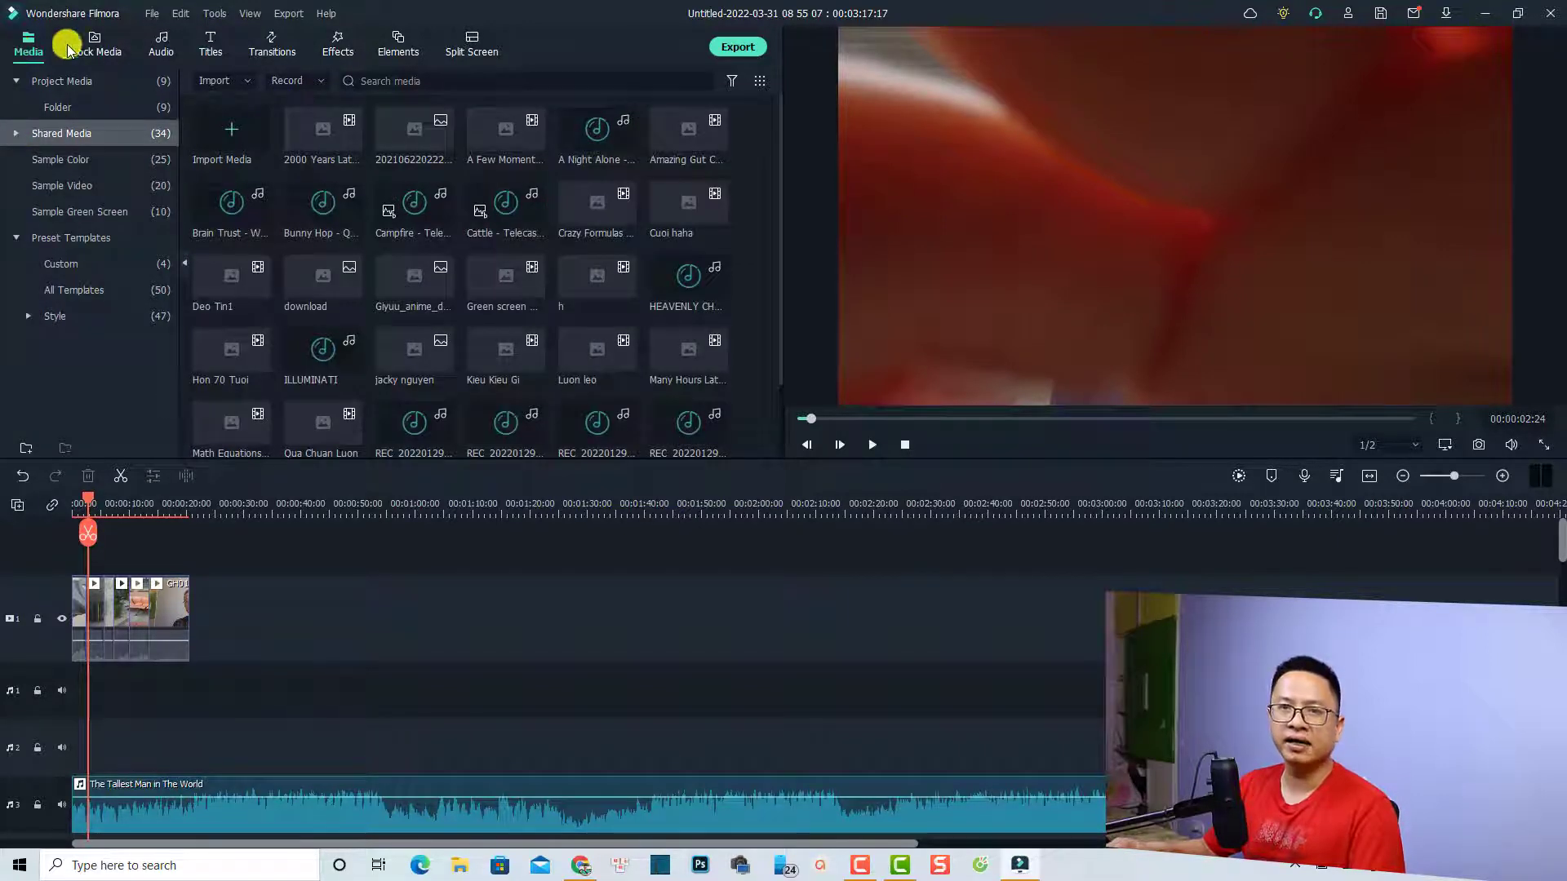
{"action": "left_click", "coordinate": [160, 45]}
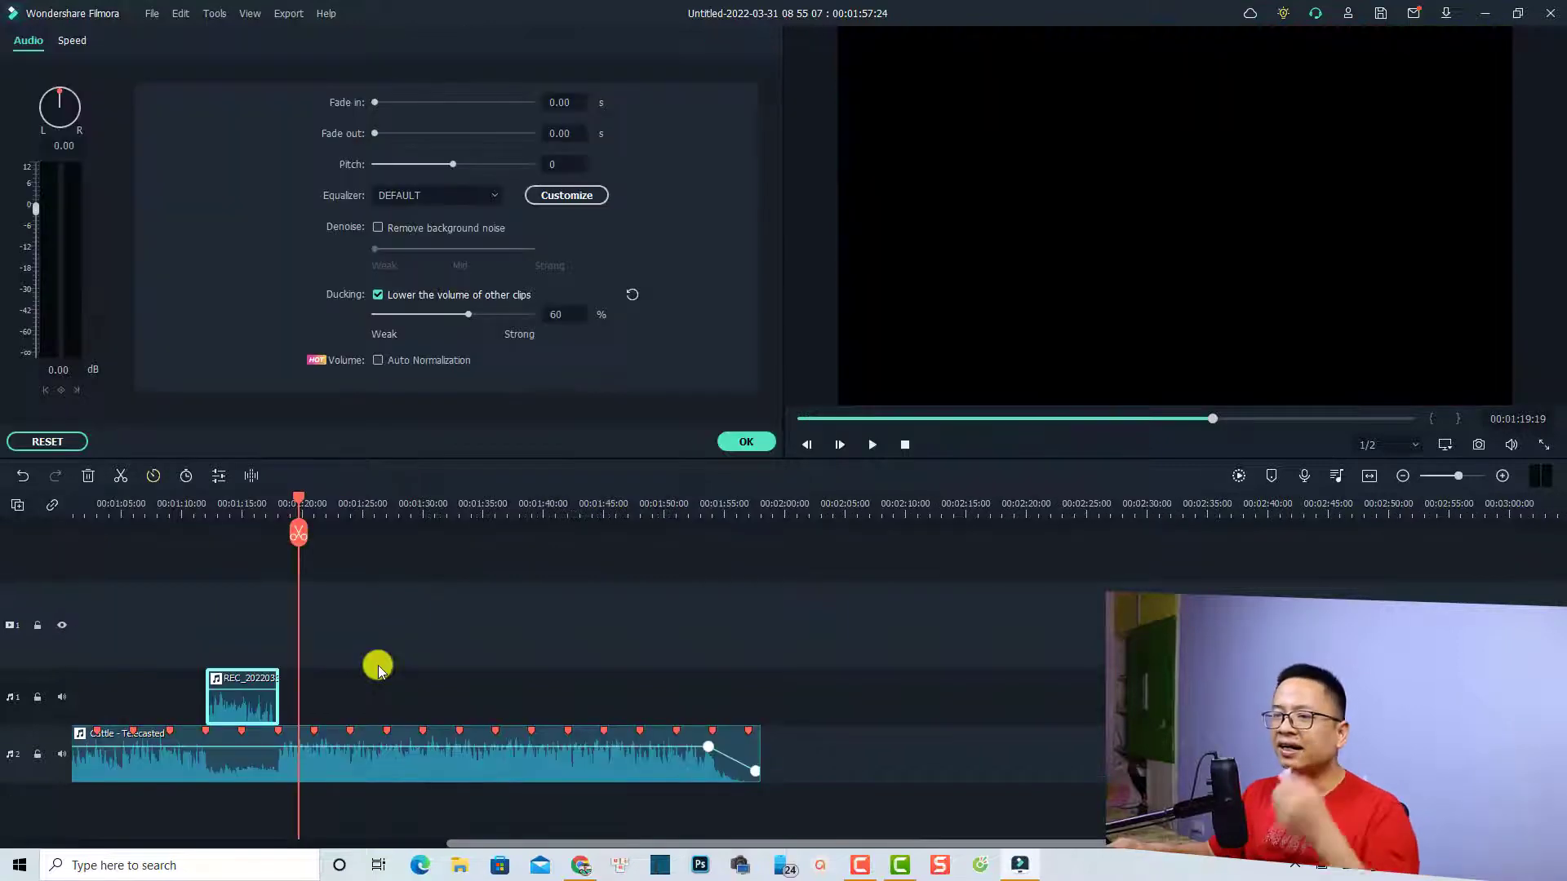
- Apply the voice-over clip's audio settings with ducking of the other clips and close its audio editor
{"action": "left_click", "coordinate": [739, 449]}
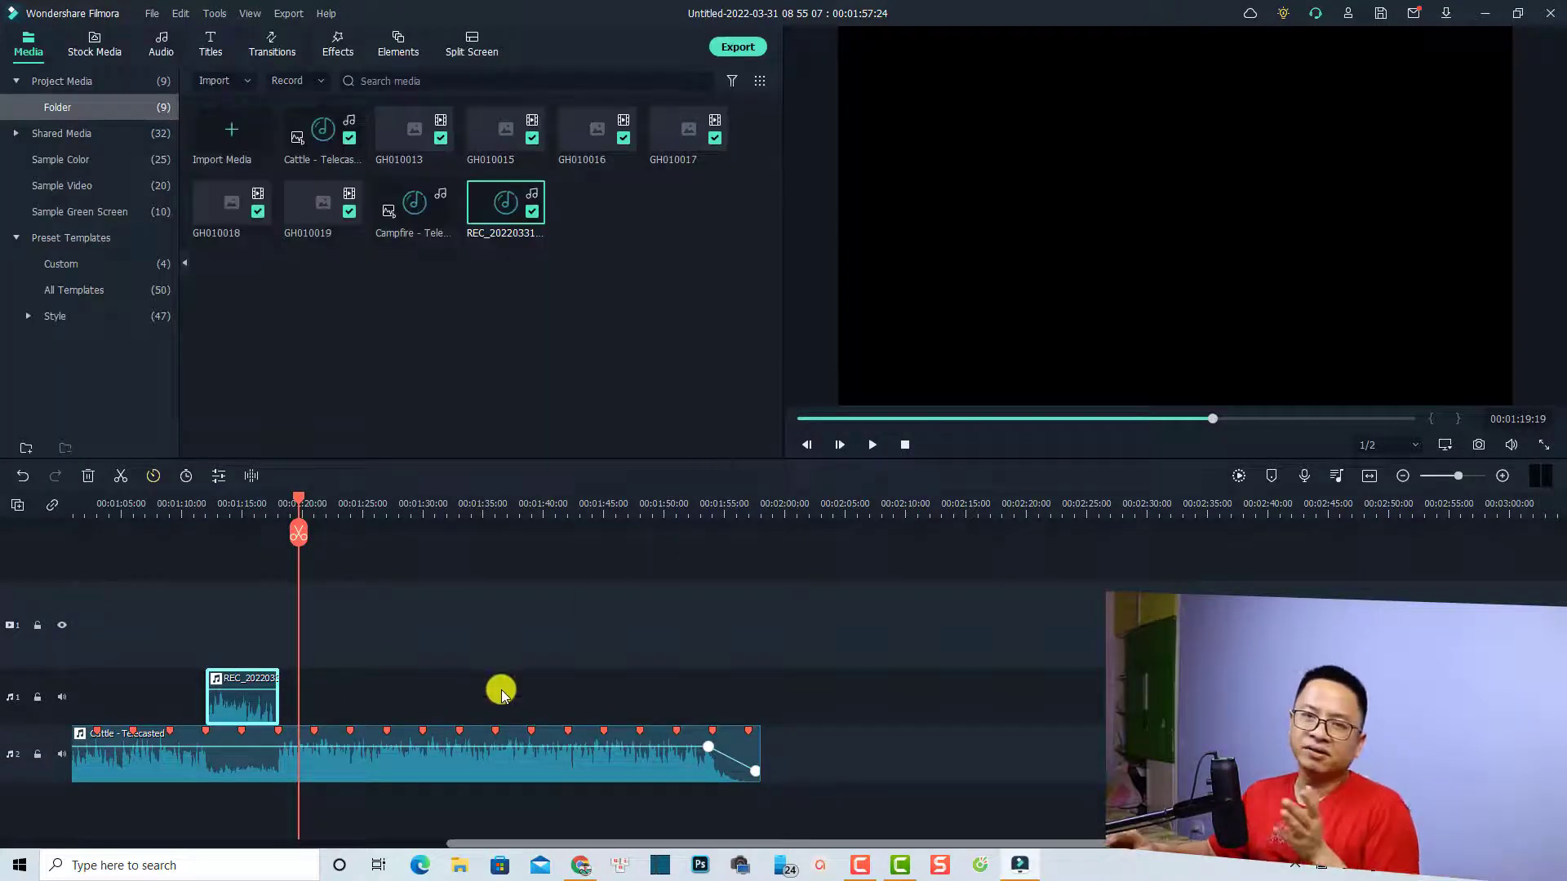